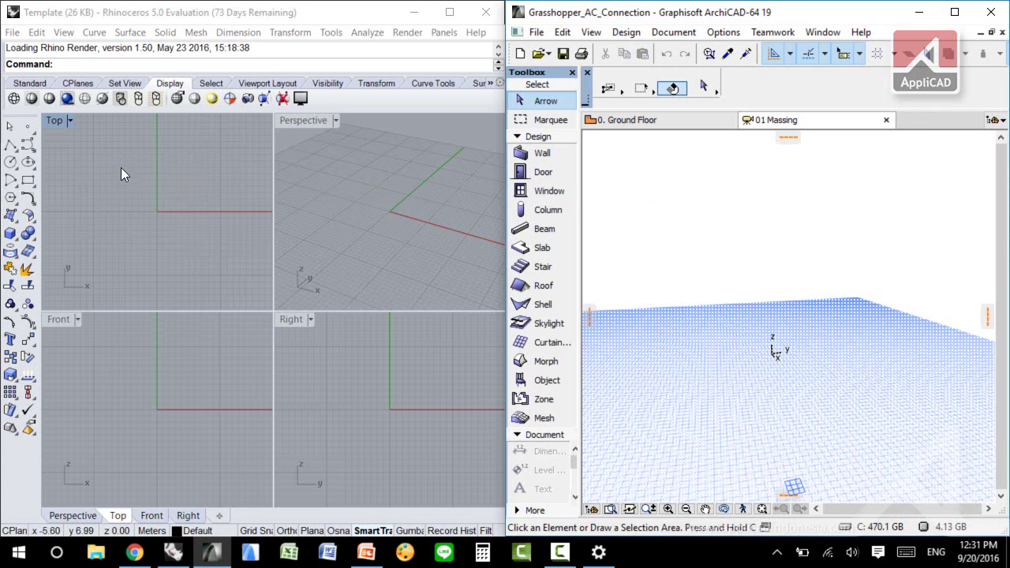
# Launch Grasshopper from Rhino's command line and open the recent IPC_TriangulatedTower_demo definition
pyautogui.click(96, 65)
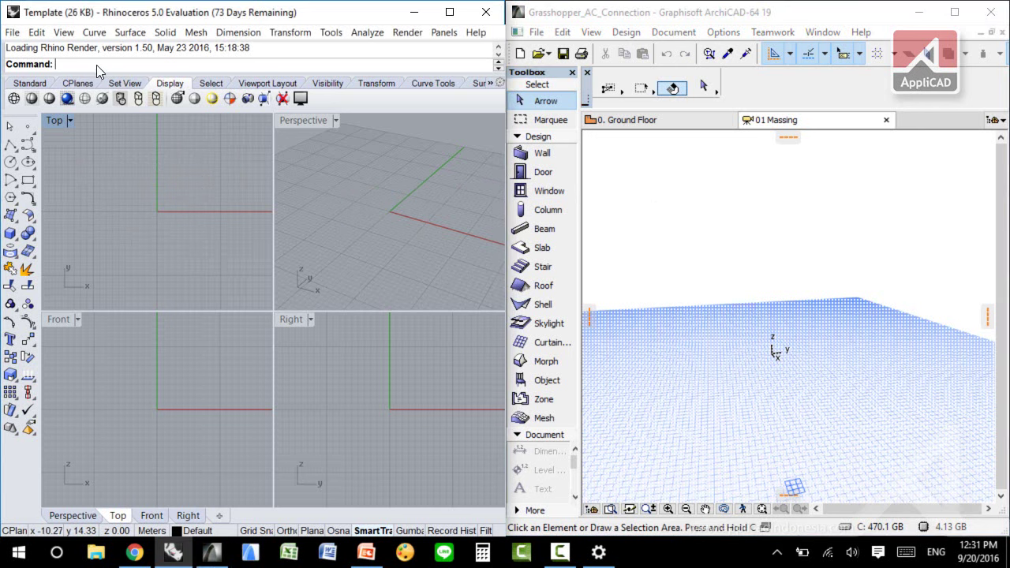
pyautogui.write('Grass')
pyautogui.press('Return')
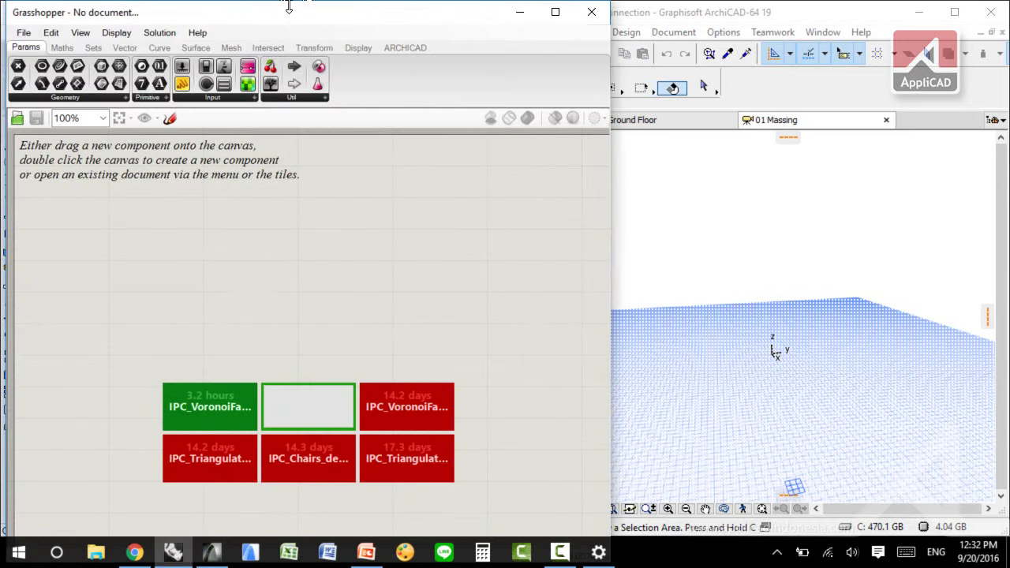
pyautogui.click(308, 404)
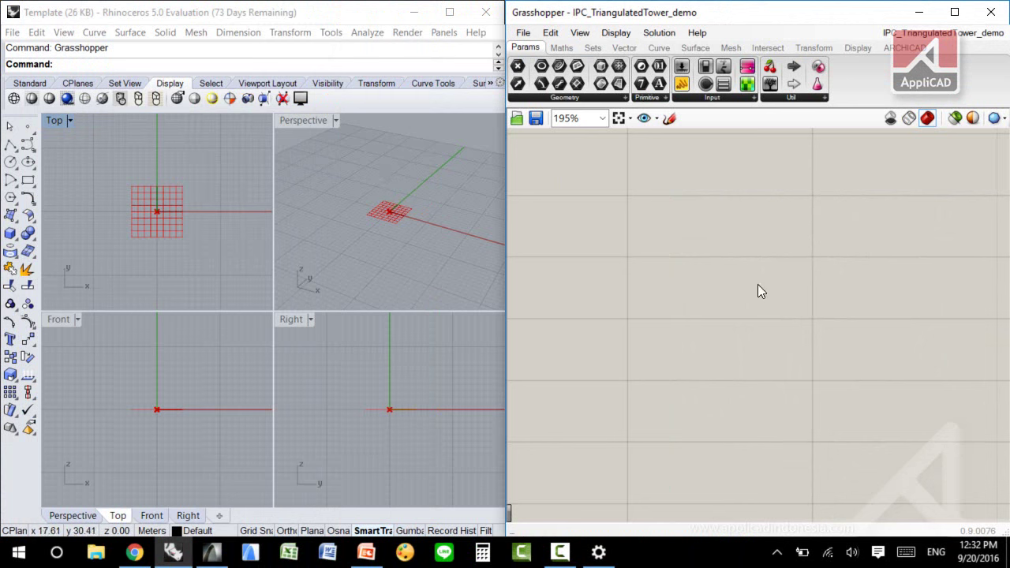
# Draw a closed degree-3 control-point curve shaped like a rounded triangle around the origin in the Top viewport
pyautogui.click(29, 147)
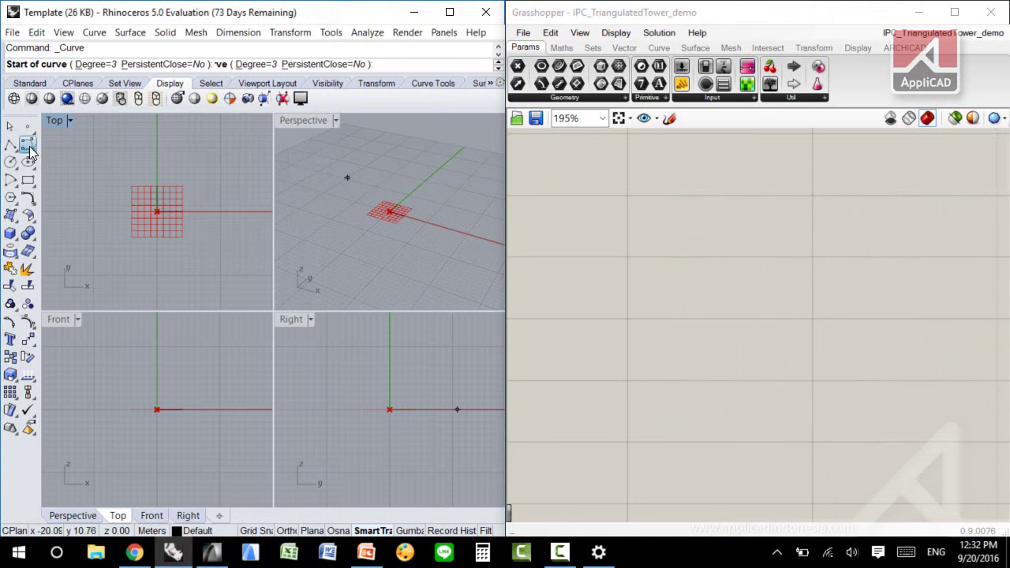
pyautogui.click(172, 300)
pyautogui.click(132, 301)
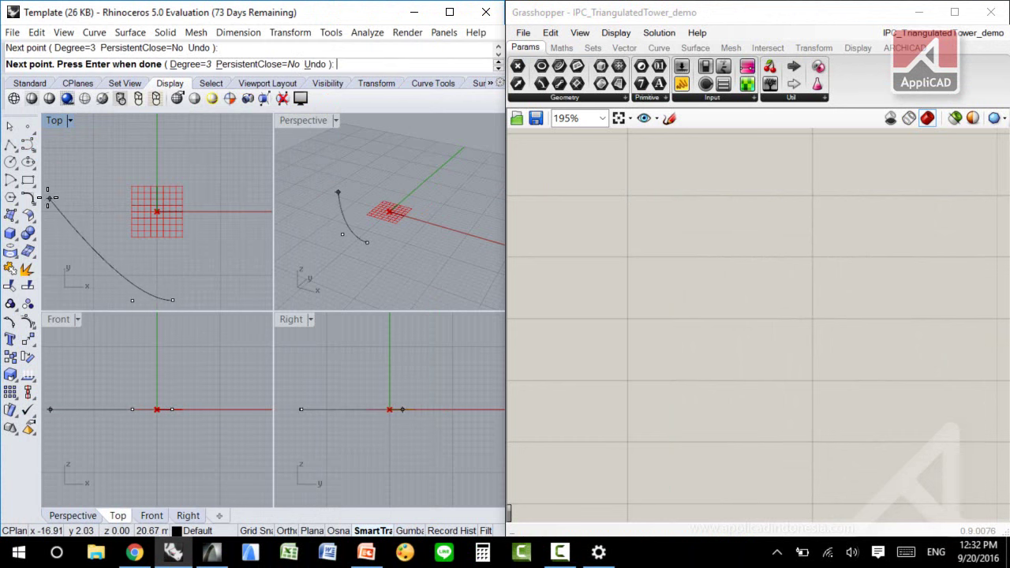
pyautogui.click(48, 194)
pyautogui.click(63, 167)
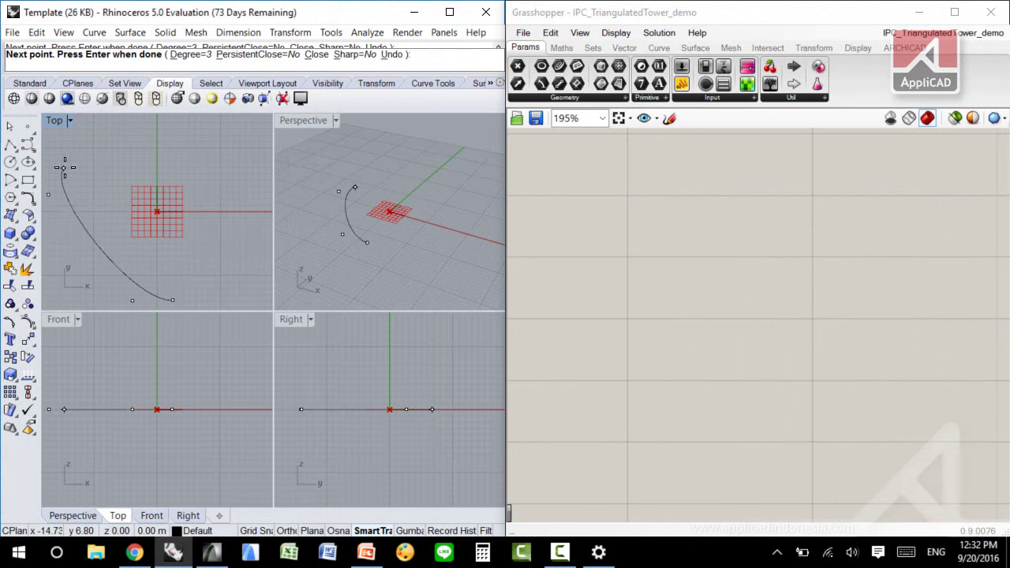
pyautogui.click(234, 161)
pyautogui.click(245, 187)
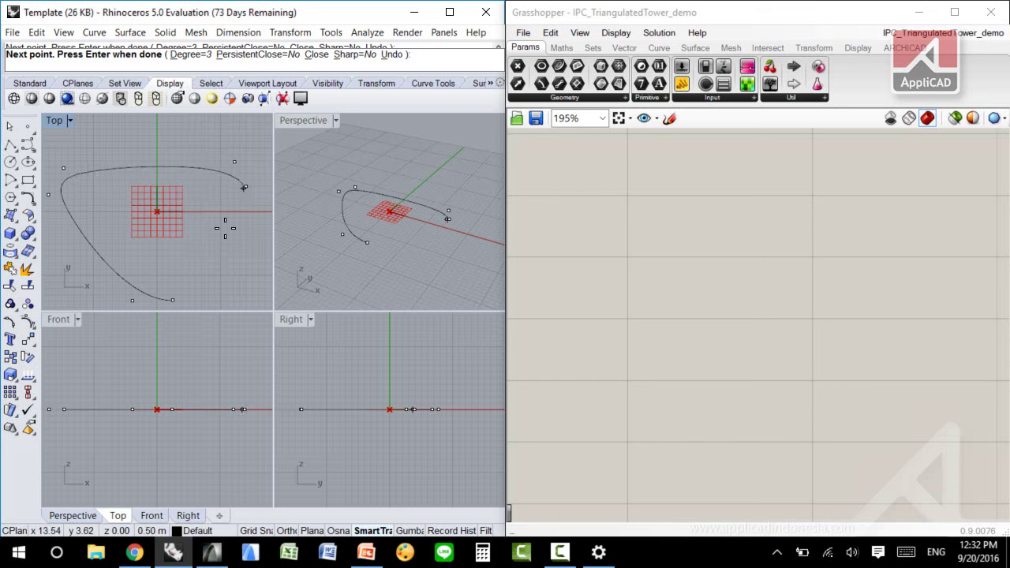
pyautogui.click(172, 298)
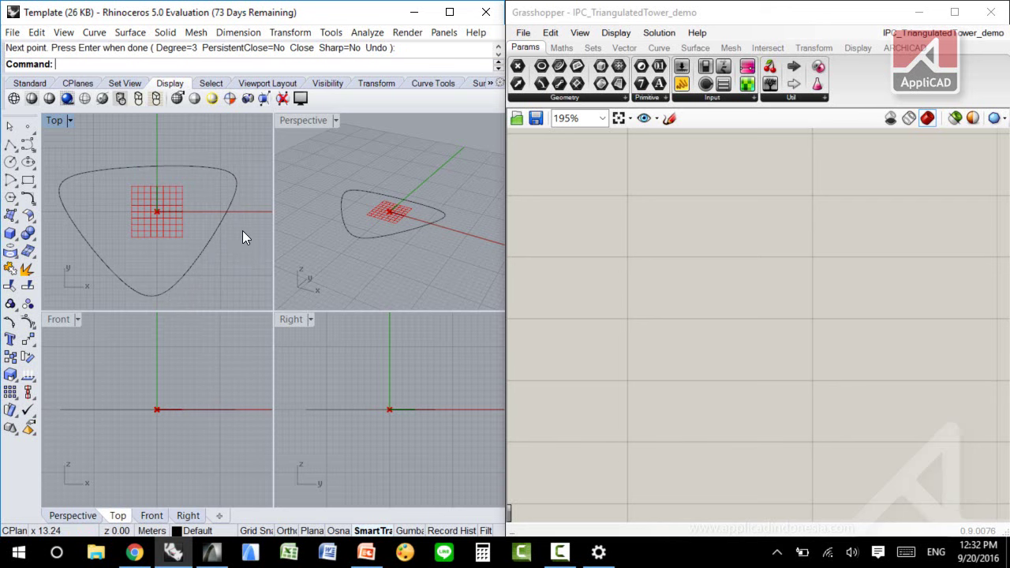
# Maximize the Perspective viewport, leaving free space above the closed curve for the tower
pyautogui.click(336, 121)
pyautogui.click(388, 111)
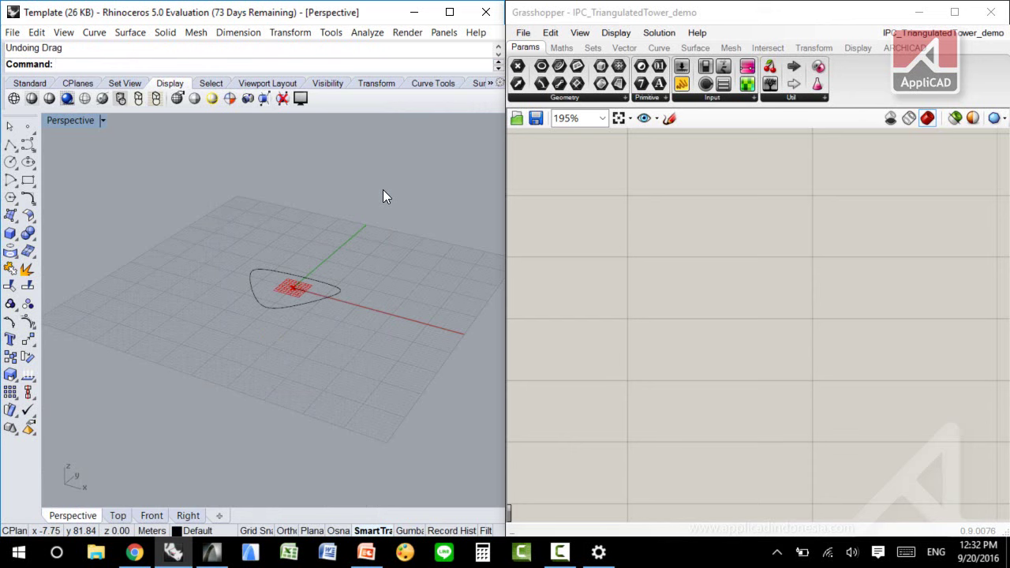
pyautogui.keyDown('shift'); pyautogui.moveTo(384, 192); pyautogui.dragTo(329, 321, button='right'); pyautogui.keyUp('shift')
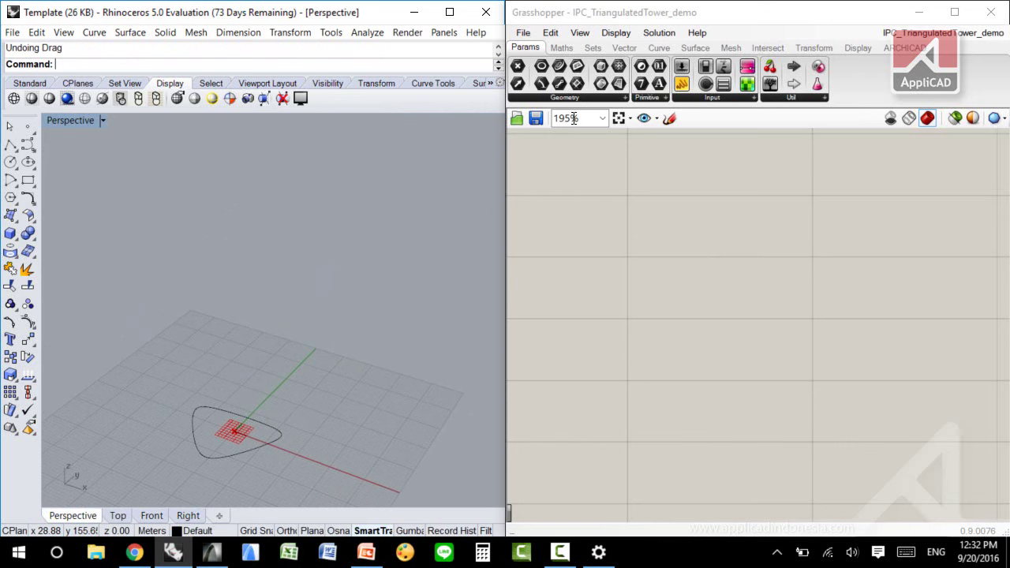
# Add a Curve parameter to the Grasshopper canvas and reference the closed rounded-triangle curve as its single curve
pyautogui.click(561, 68)
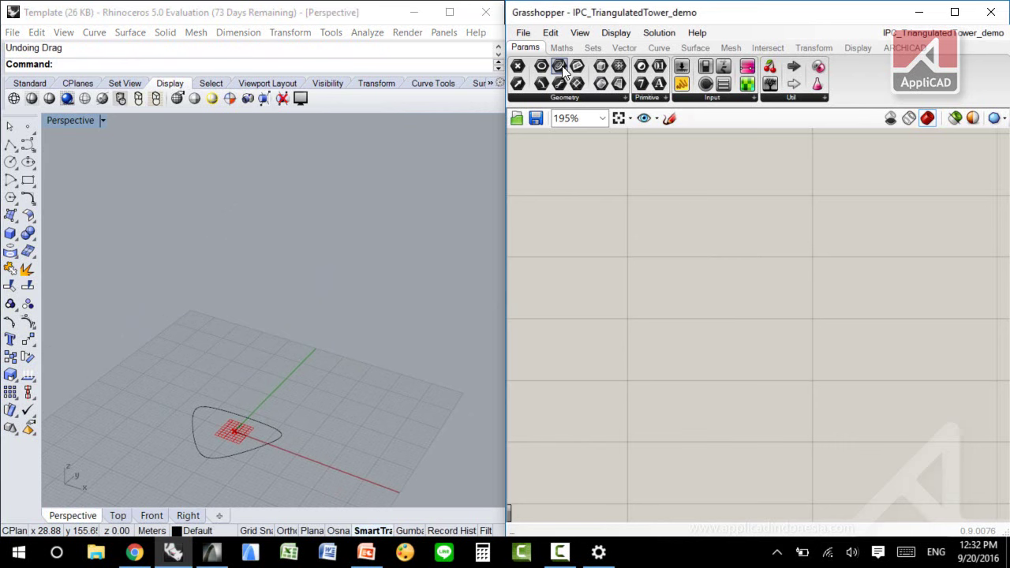
pyautogui.moveTo(563, 70); pyautogui.dragTo(839, 389)
pyautogui.moveTo(944, 400); pyautogui.dragTo(755, 318)
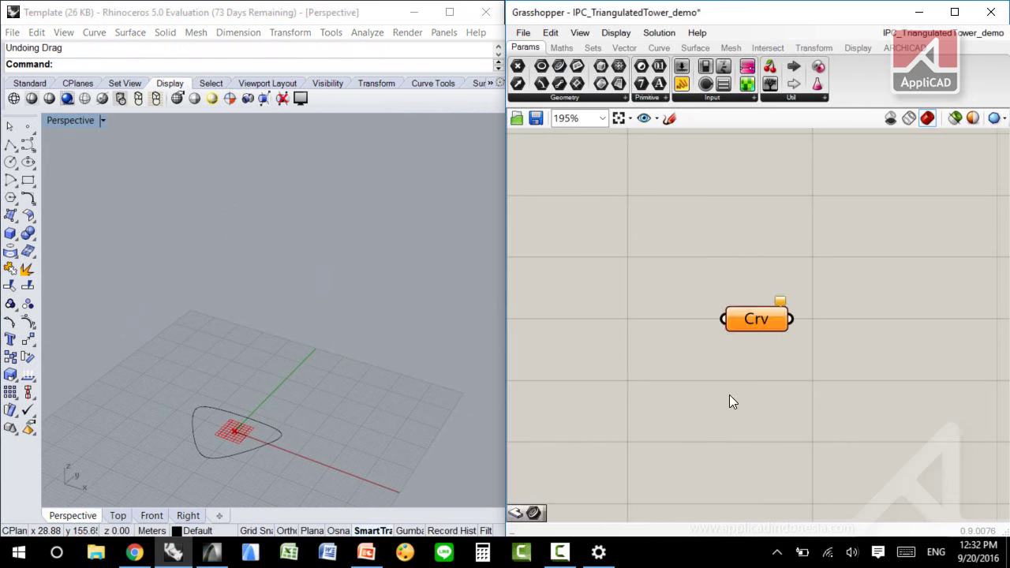
pyautogui.rightClick(756, 319)
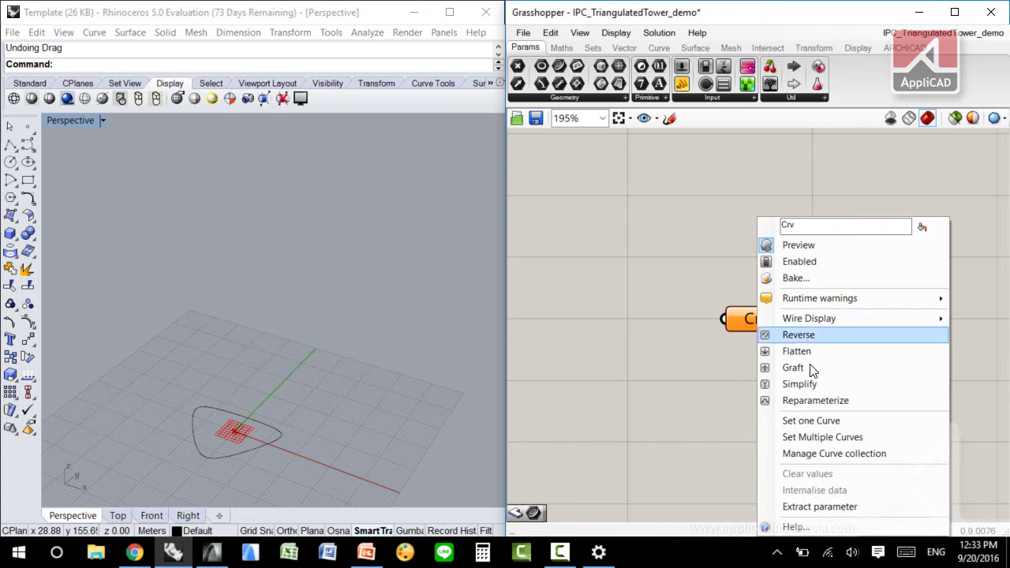
pyautogui.click(812, 418)
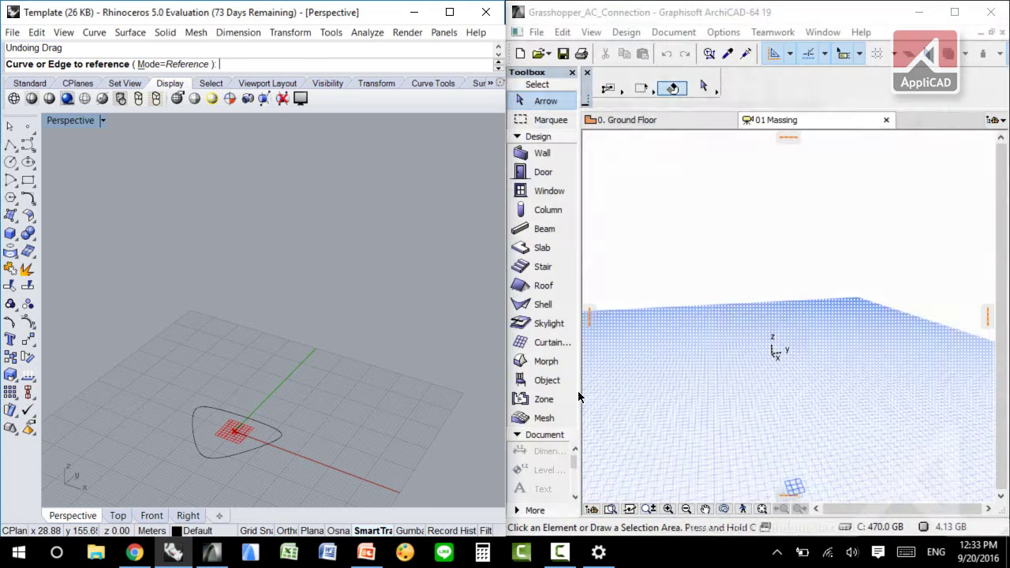
pyautogui.click(270, 444)
pyautogui.click(231, 455)
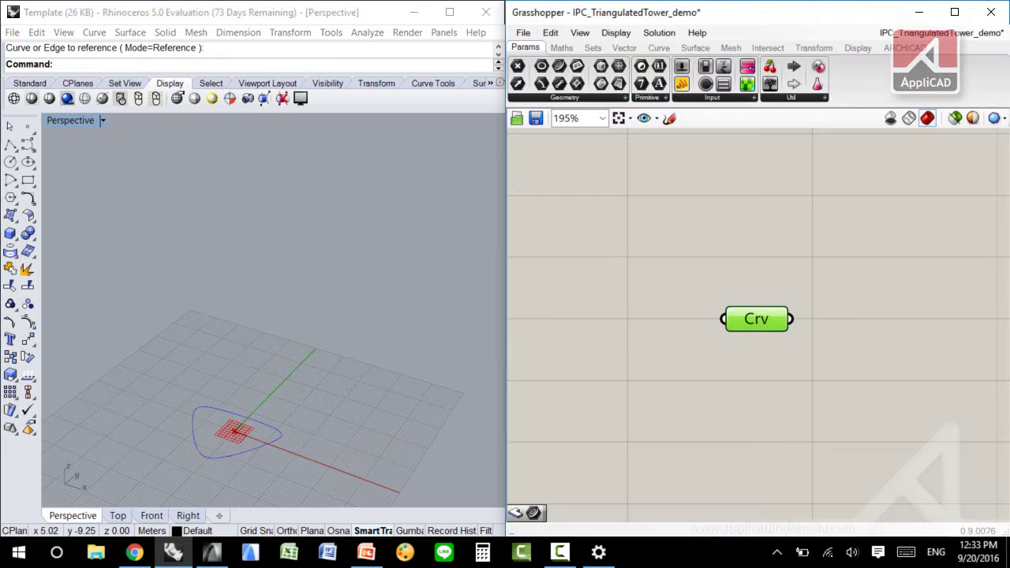
pyautogui.click(646, 314)
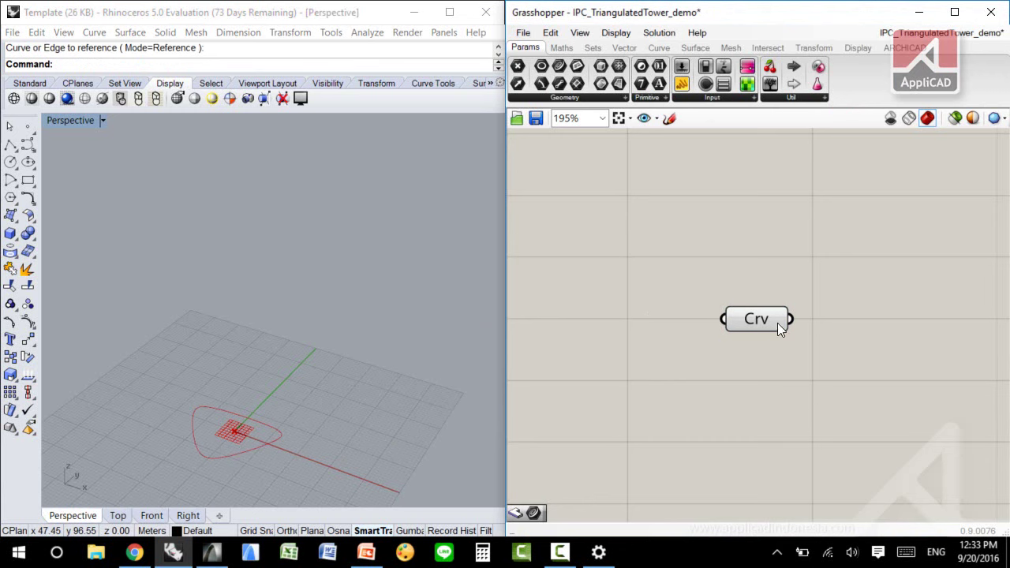
# Restore the saved Loft canvas view and connect the Crv output to the Geometry input of the Middle Curve group's Elevate component
pyautogui.moveTo(758, 321); pyautogui.dragTo(801, 504)
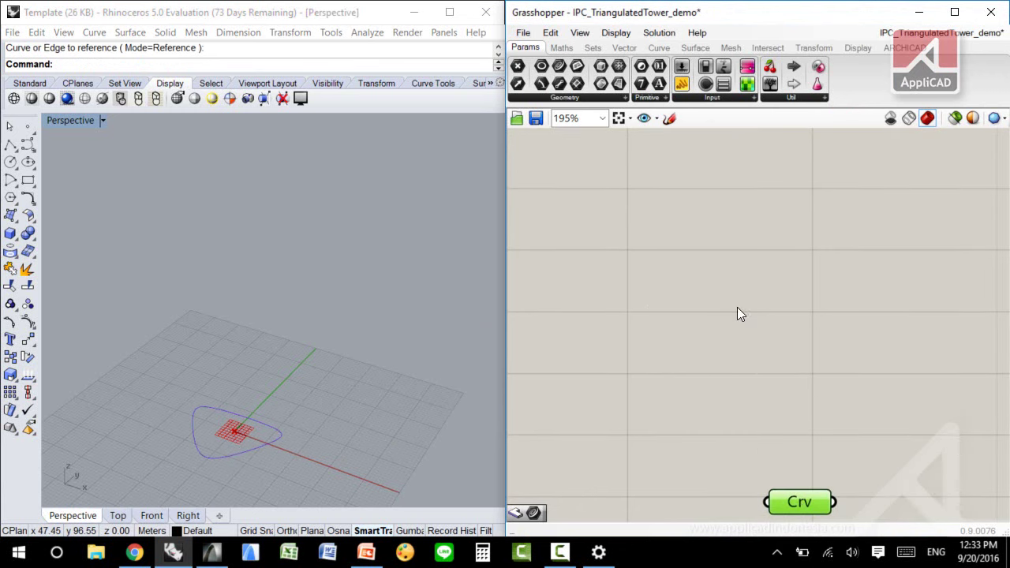
pyautogui.click(656, 118)
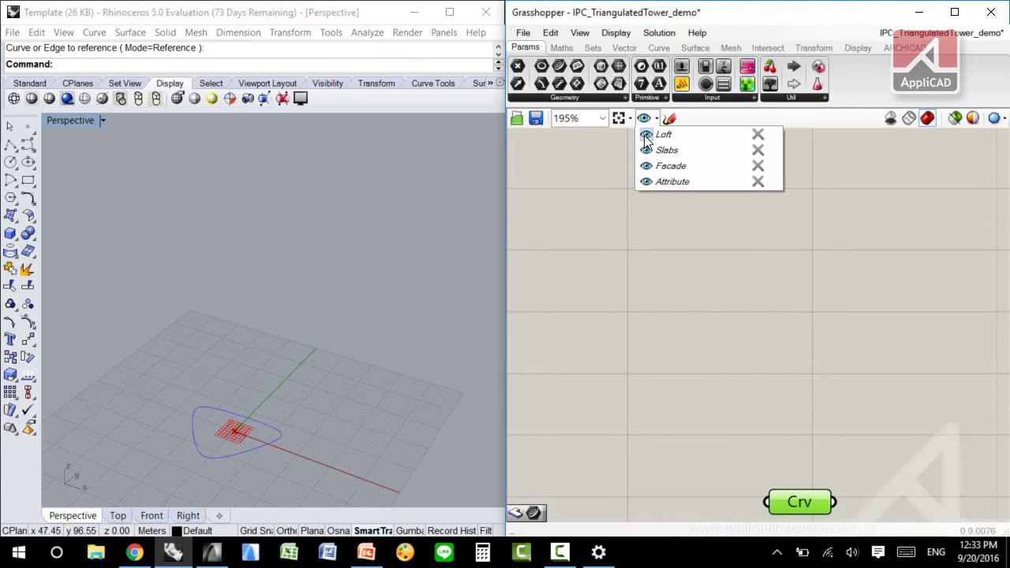
pyautogui.click(646, 135)
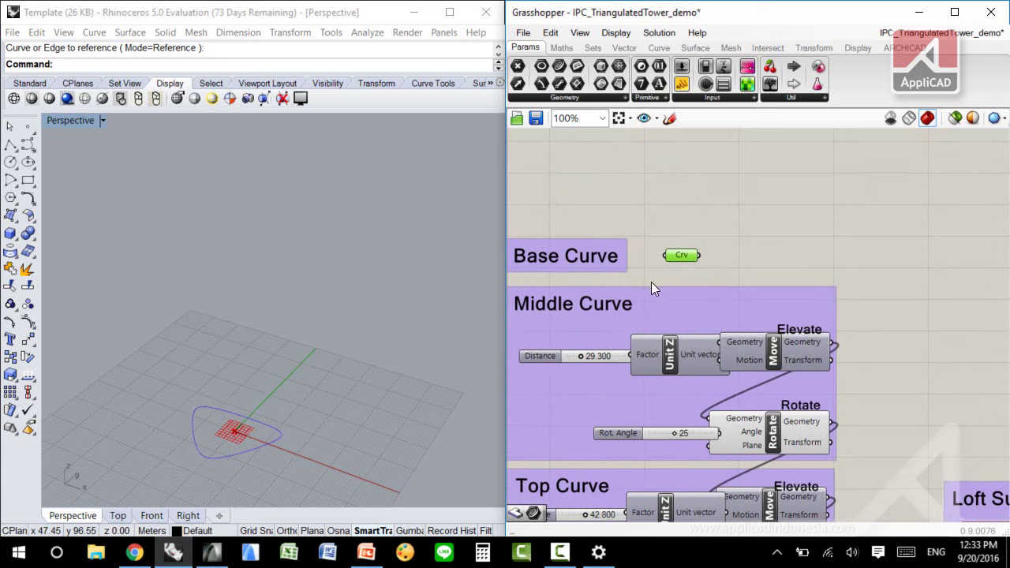
pyautogui.moveTo(650, 282); pyautogui.dragTo(691, 165, button='right')
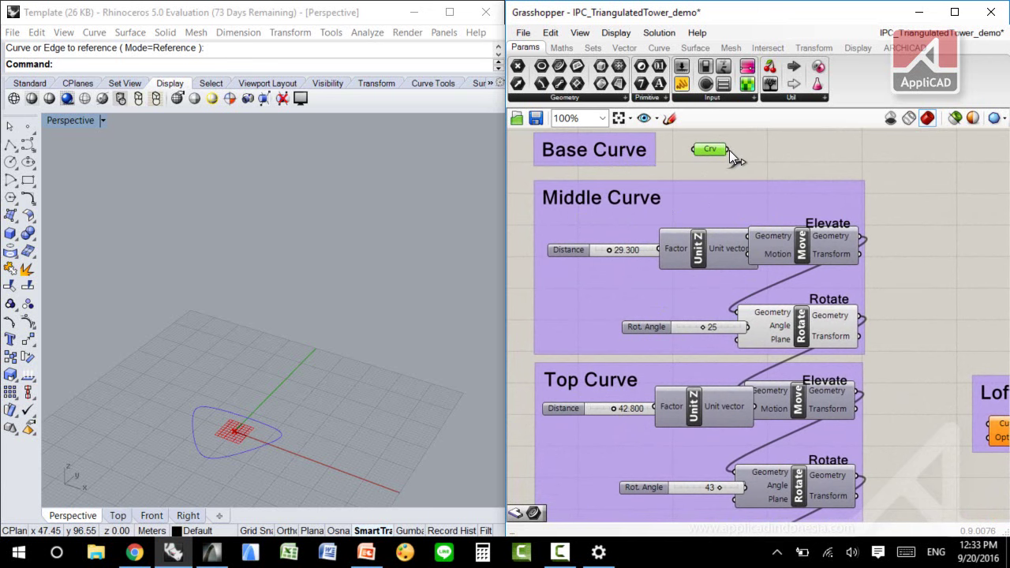
pyautogui.moveTo(754, 152); pyautogui.dragTo(743, 237)
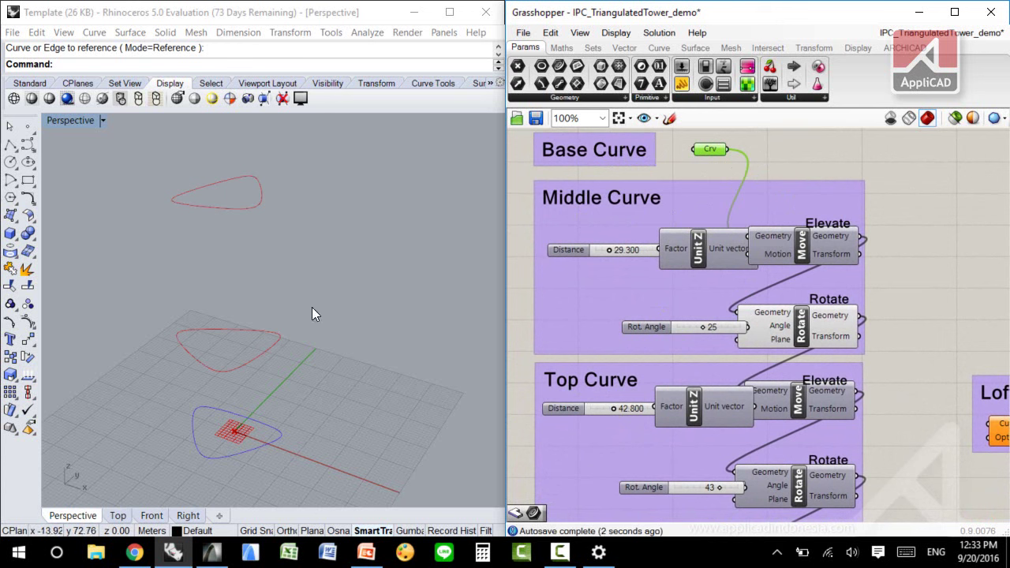
# Set the Middle Curve group's Distance slider to 24.800 and its Rot. Angle slider to 21
pyautogui.moveTo(337, 319); pyautogui.dragTo(336, 361, button='right')
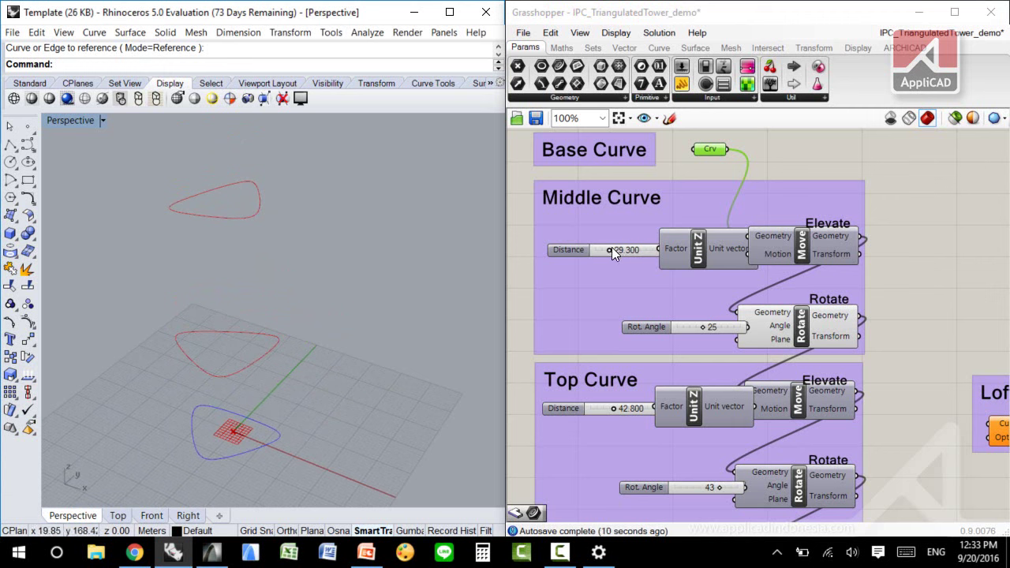
pyautogui.moveTo(611, 250)
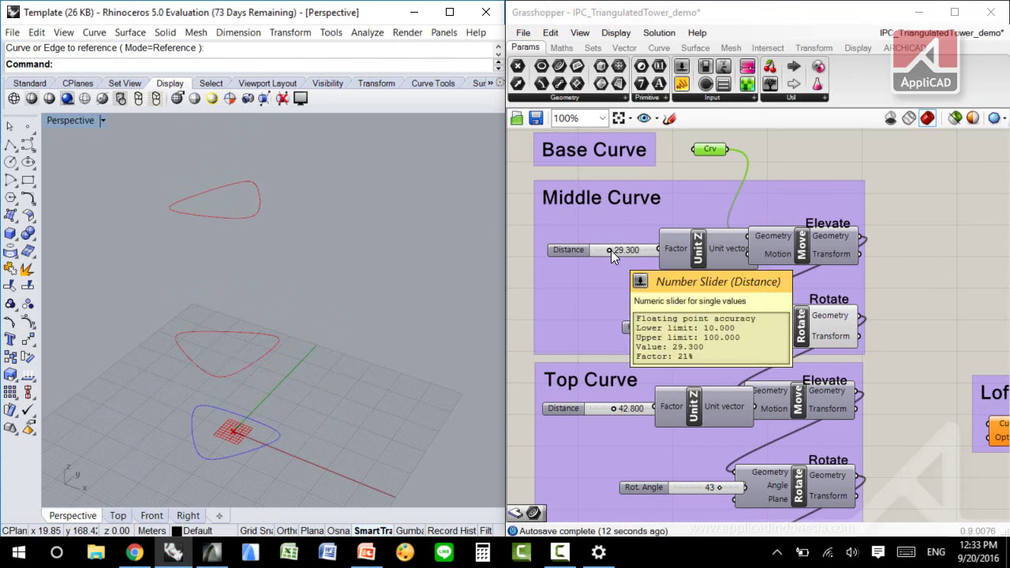
pyautogui.moveTo(610, 250)
pyautogui.mouseDown()
pyautogui.moveTo(624, 246)
pyautogui.moveTo(611, 250)
pyautogui.mouseUp()
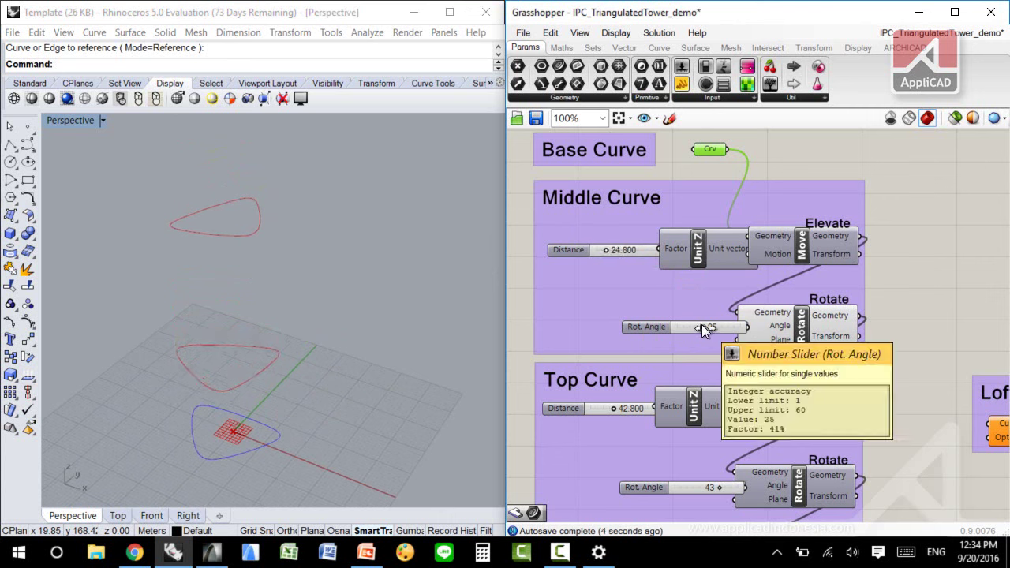
pyautogui.moveTo(701, 324)
pyautogui.mouseDown()
pyautogui.moveTo(684, 325)
pyautogui.moveTo(719, 325)
pyautogui.moveTo(685, 326)
pyautogui.moveTo(696, 326)
pyautogui.mouseUp()
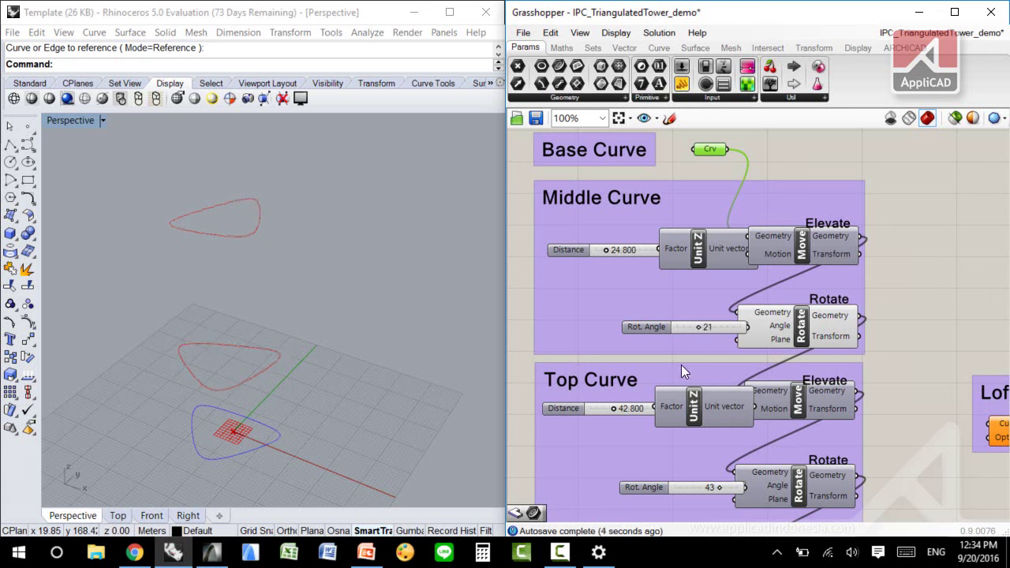
# Set the Top Curve group's Distance to 20 and its Rot. Angle slider to 19
pyautogui.doubleClick(625, 410)
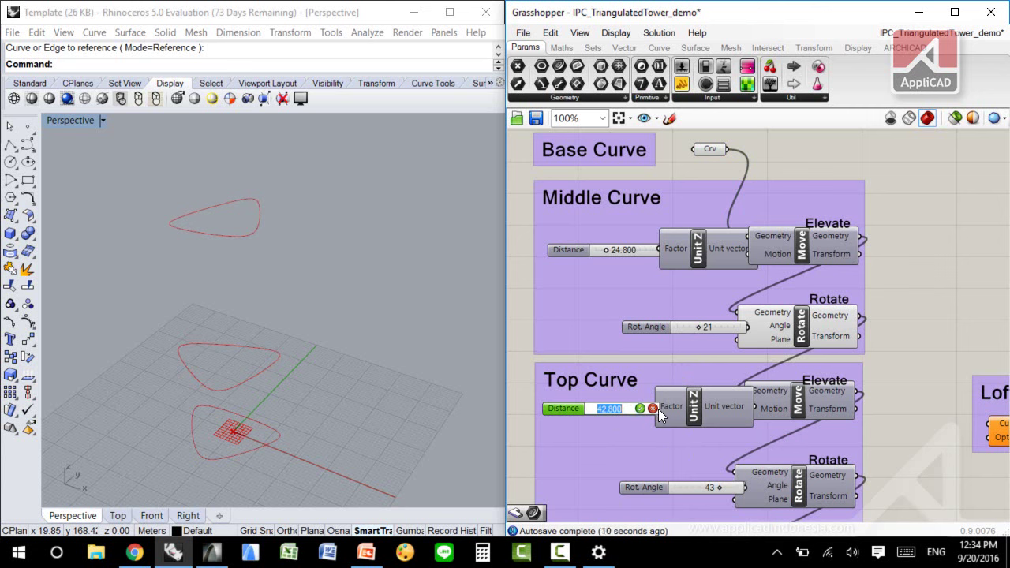
pyautogui.write('20')
pyautogui.click(639, 407)
pyautogui.moveTo(231, 264); pyautogui.dragTo(323, 346, button='right')
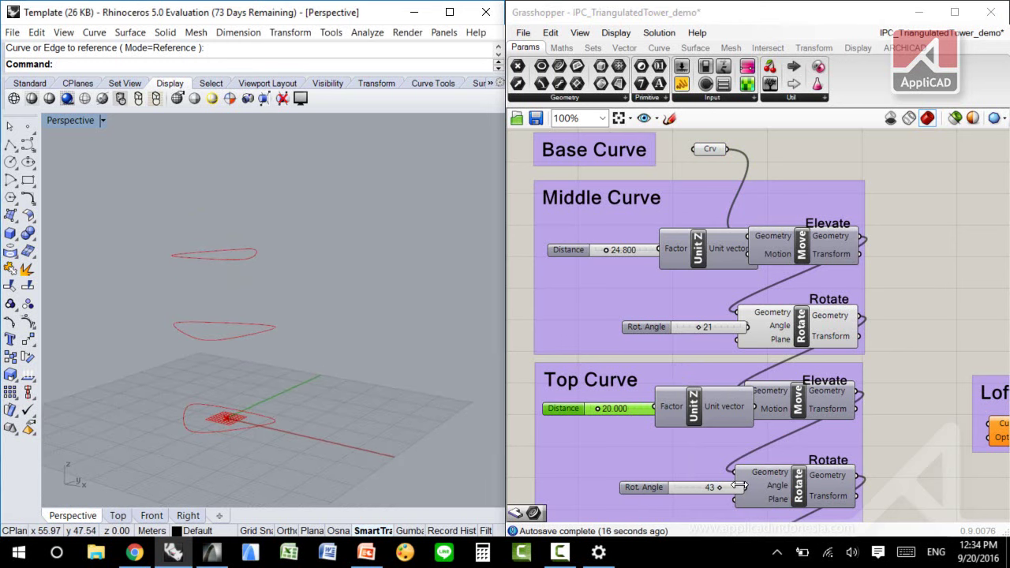
pyautogui.moveTo(715, 487); pyautogui.dragTo(691, 485)
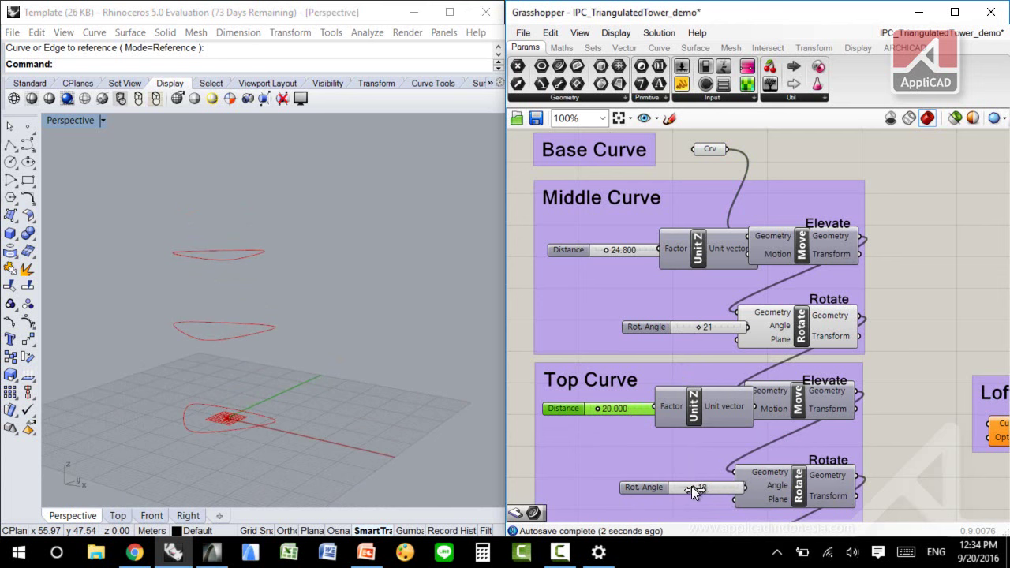
# Connect the base Crv output and the middle and top Rotate Geometry outputs together to the Loft component's Curves input
pyautogui.moveTo(289, 286)
pyautogui.mouseDown(button='right')
pyautogui.moveTo(296, 392)
pyautogui.moveTo(286, 288)
pyautogui.moveTo(302, 295)
pyautogui.mouseUp(button='right')
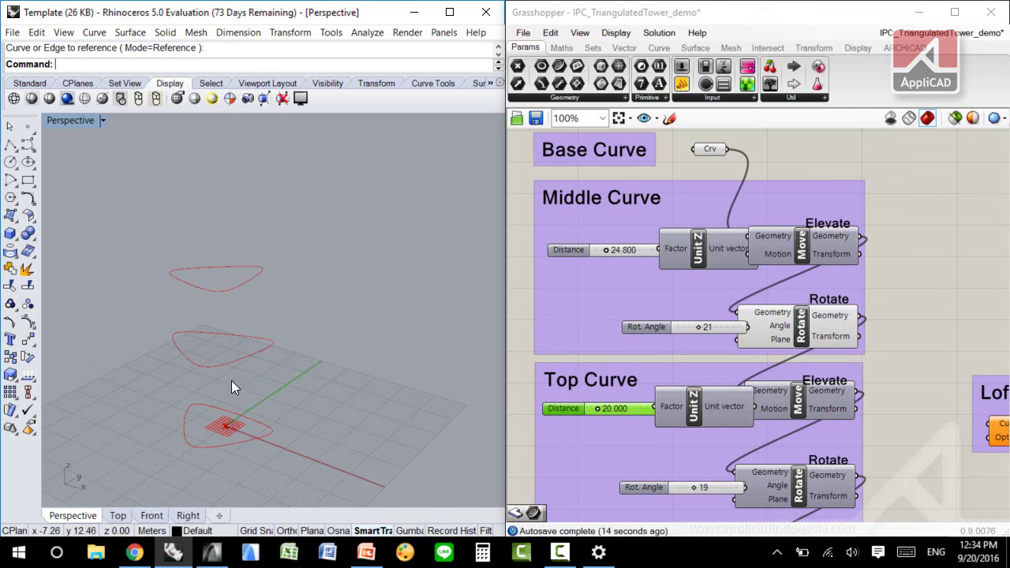
pyautogui.moveTo(921, 342); pyautogui.dragTo(727, 354, button='right')
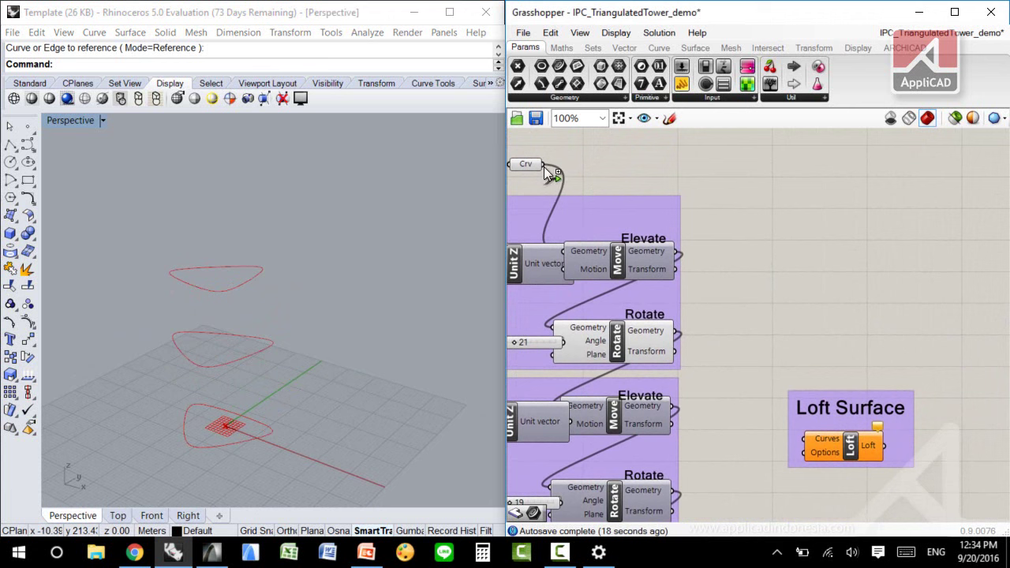
pyautogui.moveTo(543, 164); pyautogui.dragTo(799, 431)
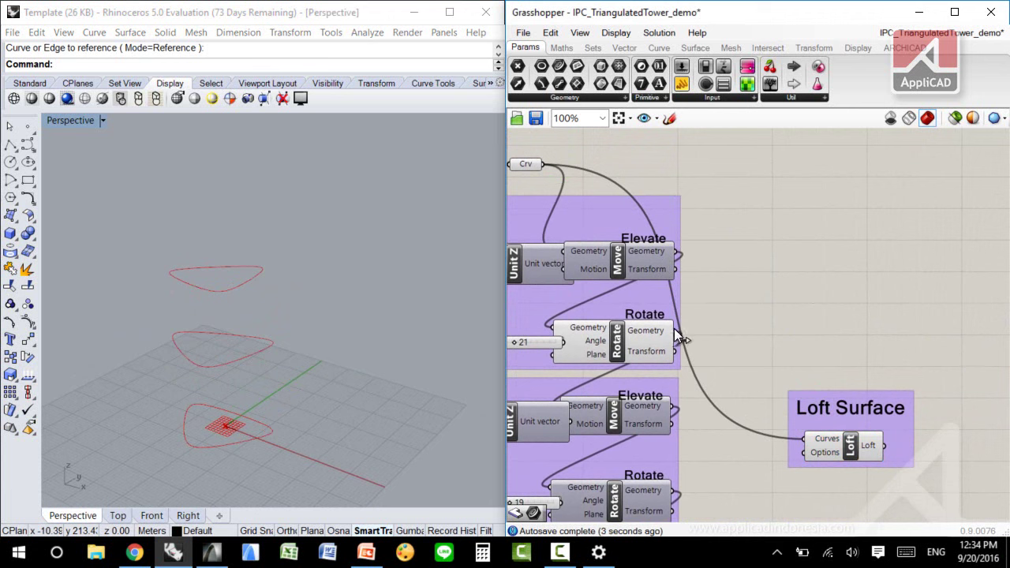
pyautogui.moveTo(676, 330); pyautogui.dragTo(794, 438)
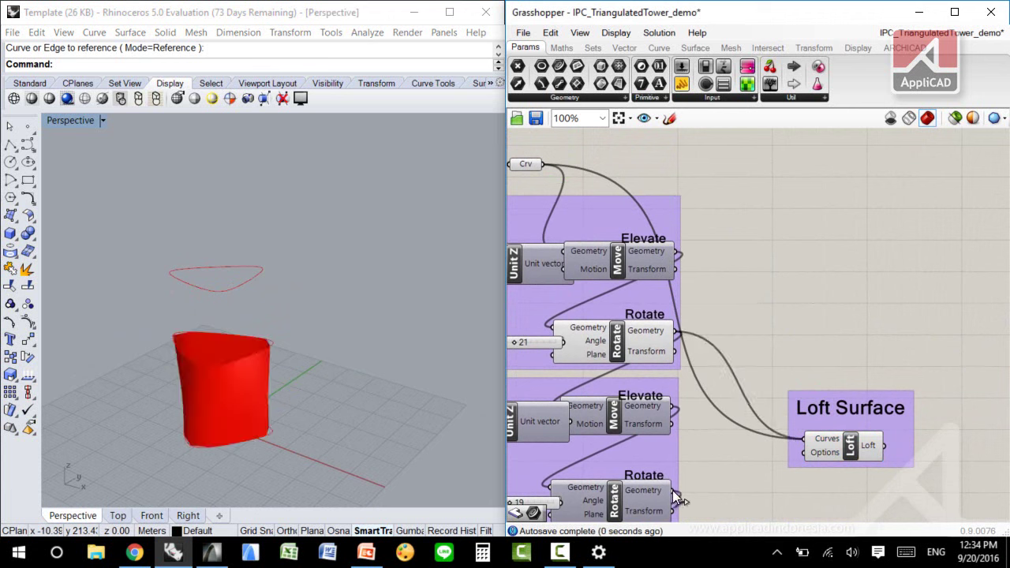
pyautogui.keyDown('shift'); pyautogui.moveTo(679, 488); pyautogui.dragTo(799, 437); pyautogui.keyUp('shift')
pyautogui.moveTo(307, 373)
pyautogui.mouseDown(button='right')
pyautogui.moveTo(318, 313)
pyautogui.moveTo(309, 403)
pyautogui.moveTo(312, 371)
pyautogui.mouseUp(button='right')
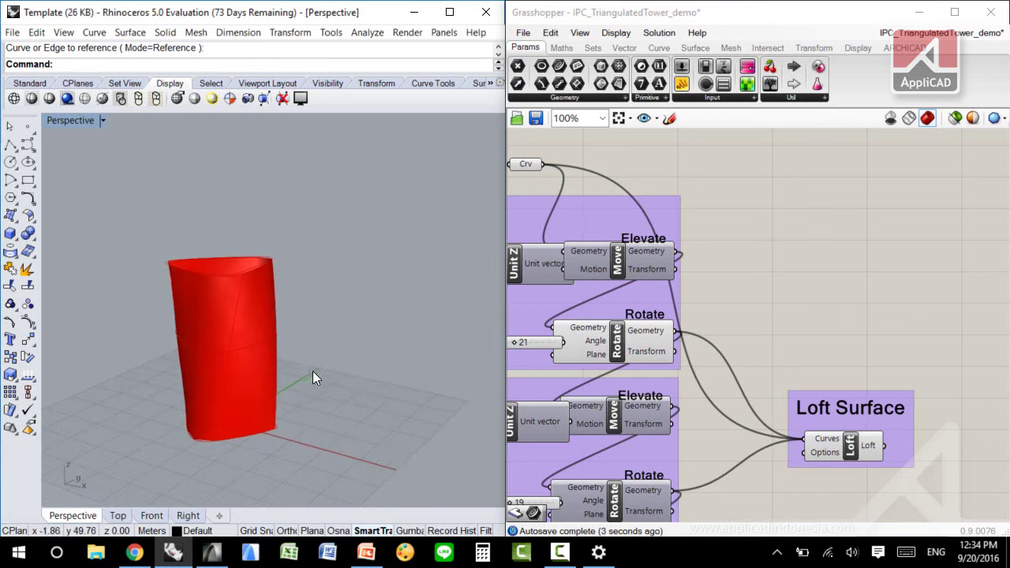
pyautogui.scroll(-3, 162, 449)
pyautogui.scroll(4, 161, 449)
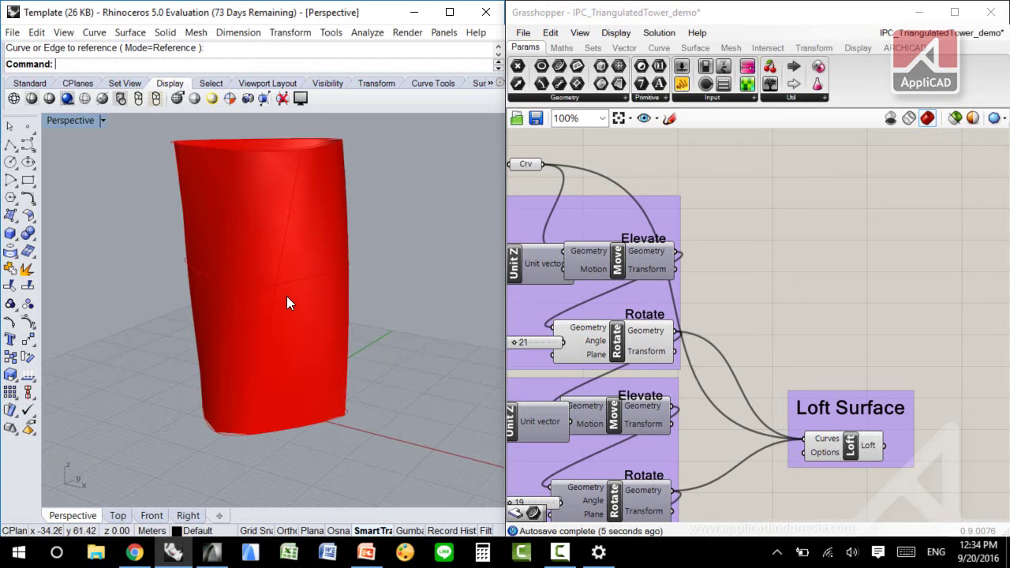
pyautogui.scroll(-2, 286, 300)
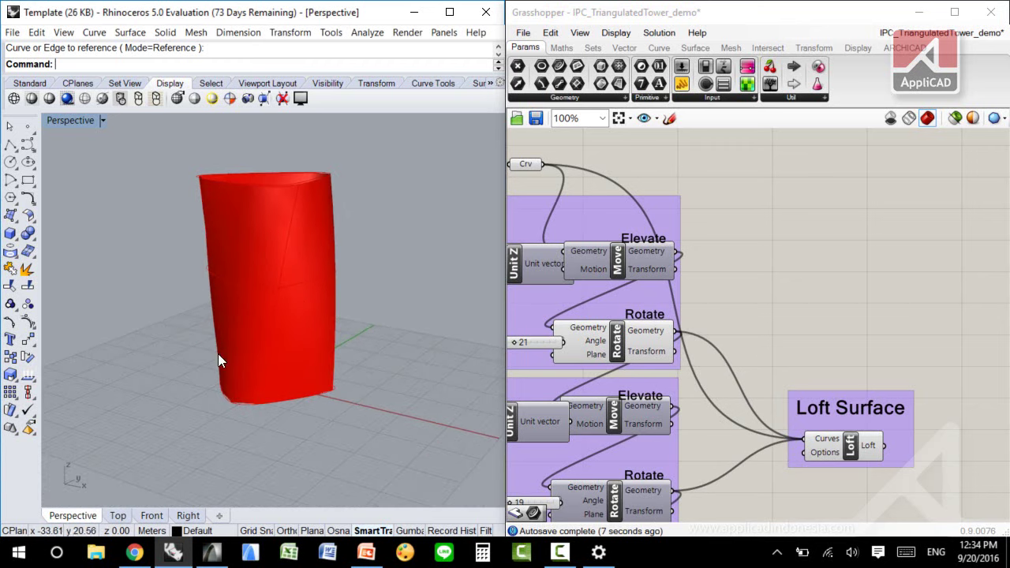
# Connect the Loft output of the Loft Surface group to the Shape input of the Contour component in the slabs group
pyautogui.moveTo(840, 361); pyautogui.dragTo(702, 171, button='right')
pyautogui.moveTo(836, 366); pyautogui.dragTo(757, 289, button='right')
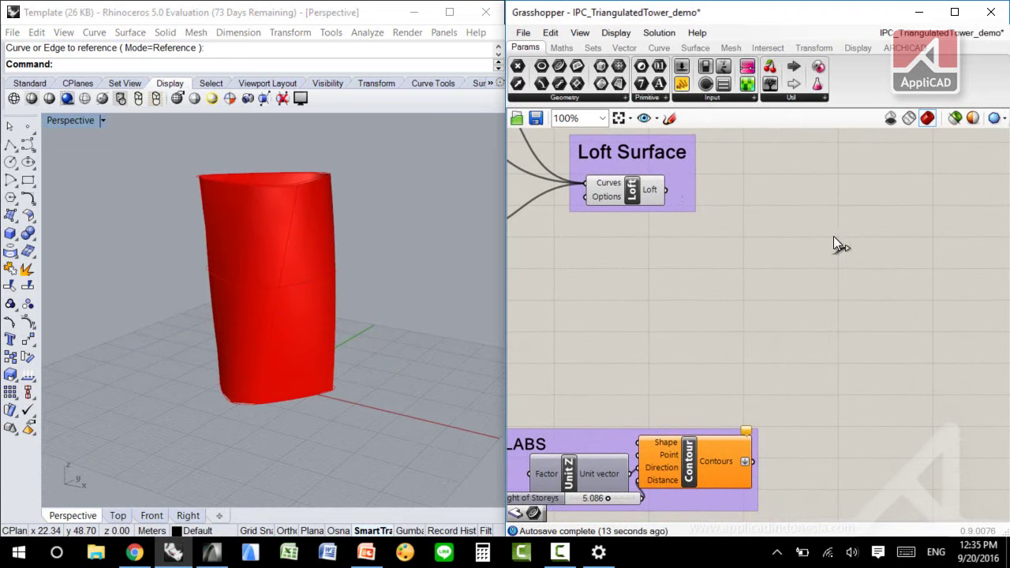
pyautogui.moveTo(665, 189); pyautogui.dragTo(638, 441)
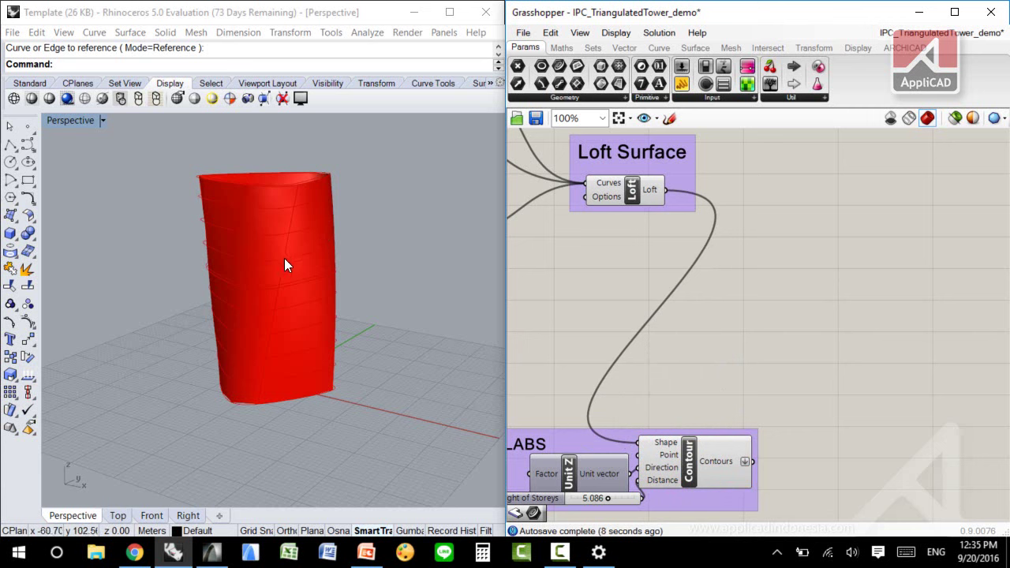
# Limit the preview to selected components only and inspect the Contour component's curves in the Rhino viewport
pyautogui.click(954, 117)
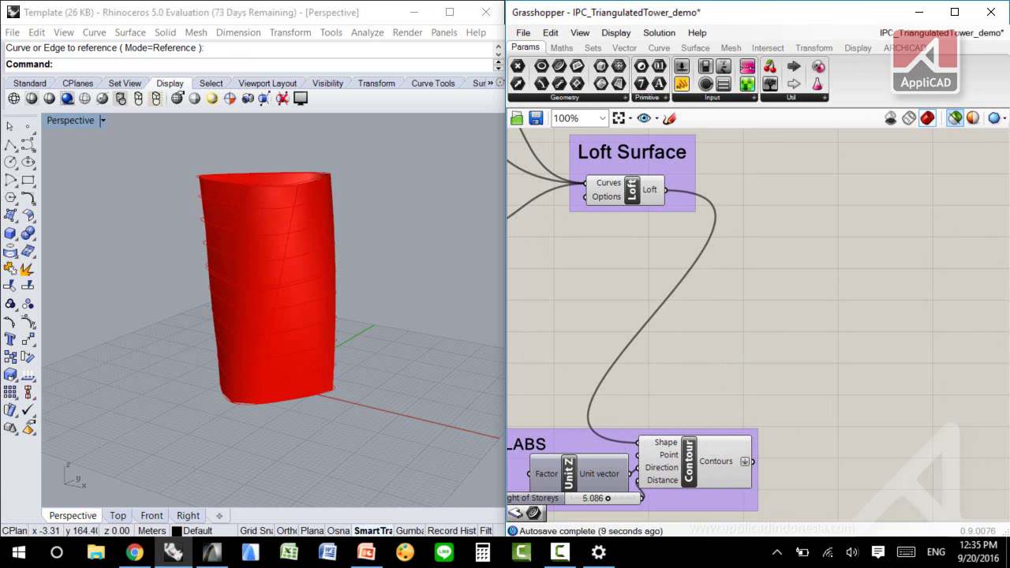
pyautogui.click(742, 473)
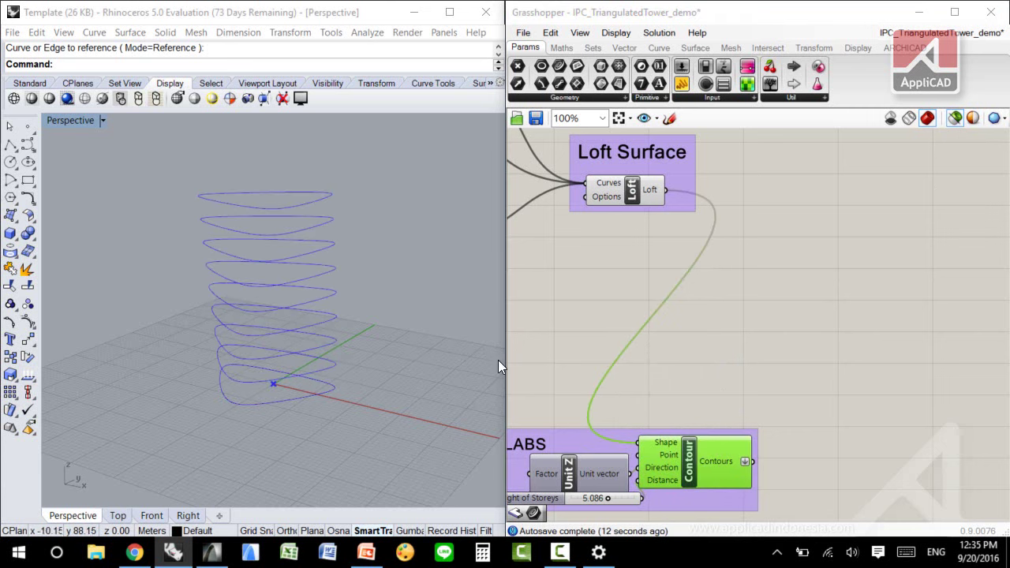
pyautogui.moveTo(498, 360); pyautogui.dragTo(375, 314, button='right')
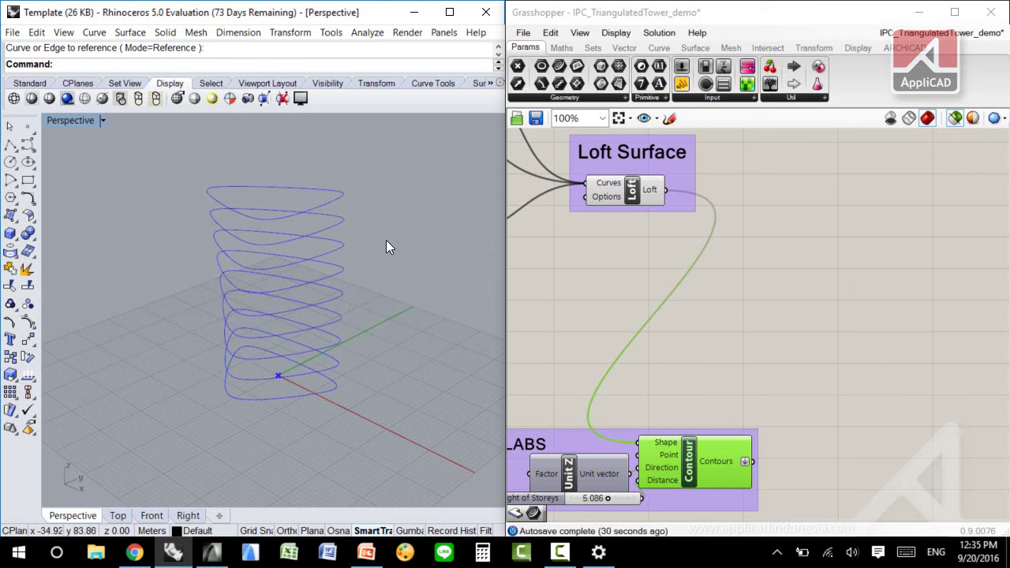
pyautogui.rightClick(807, 492)
pyautogui.click(764, 387)
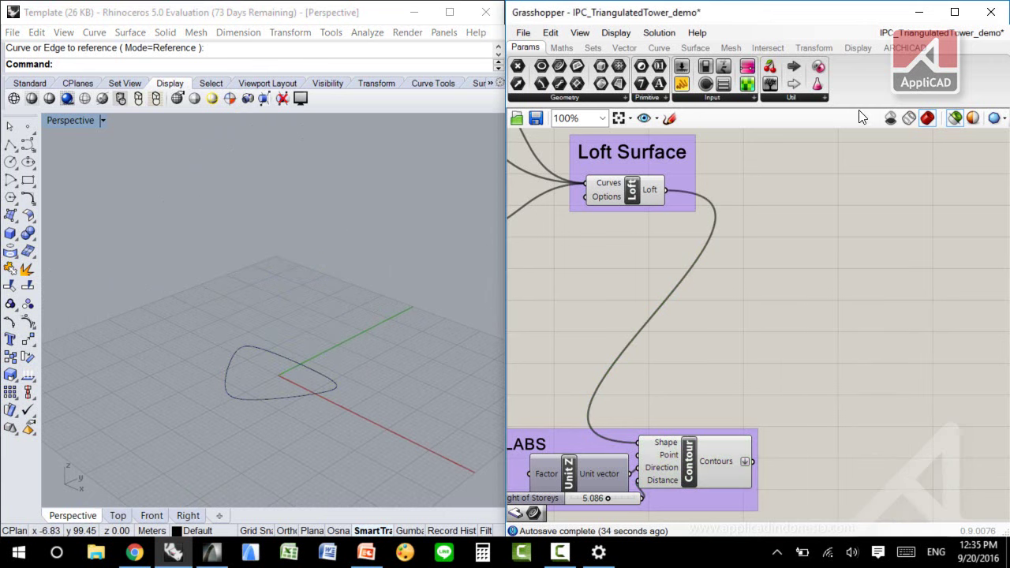
# Add an ArchiCAD Slab design component to the canvas beside the Contour component
pyautogui.click(908, 49)
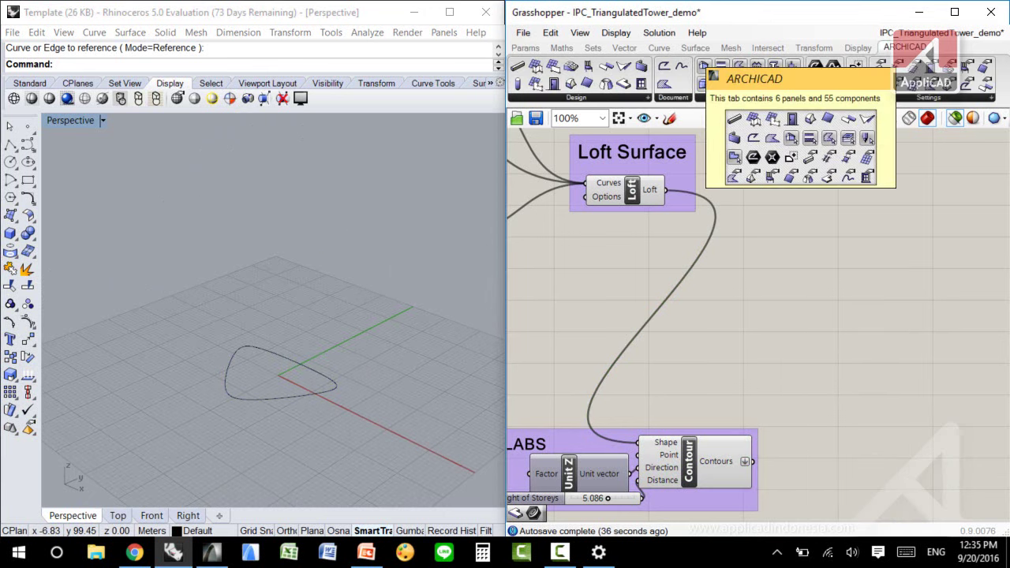
pyautogui.click(648, 98)
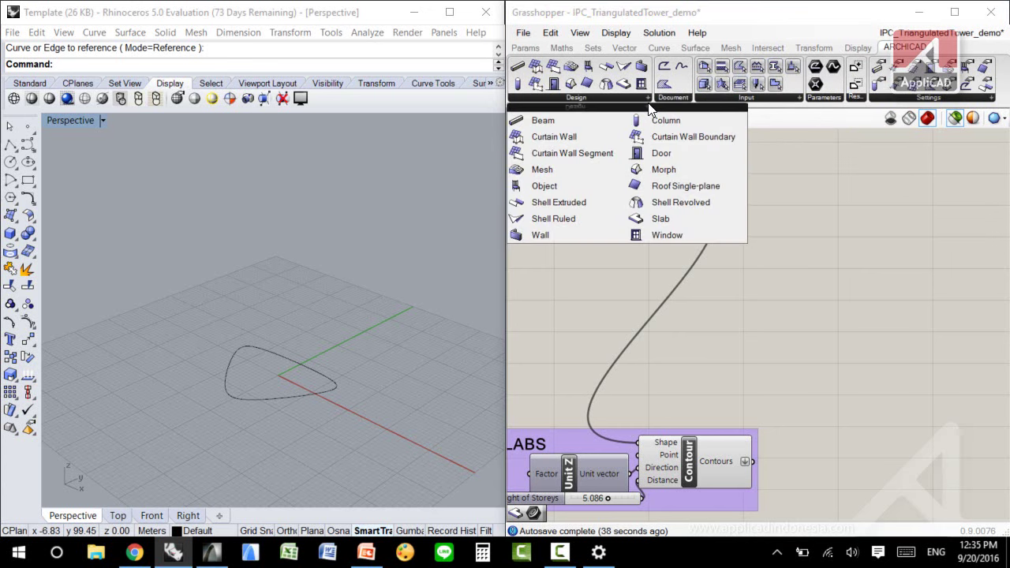
pyautogui.click(661, 218)
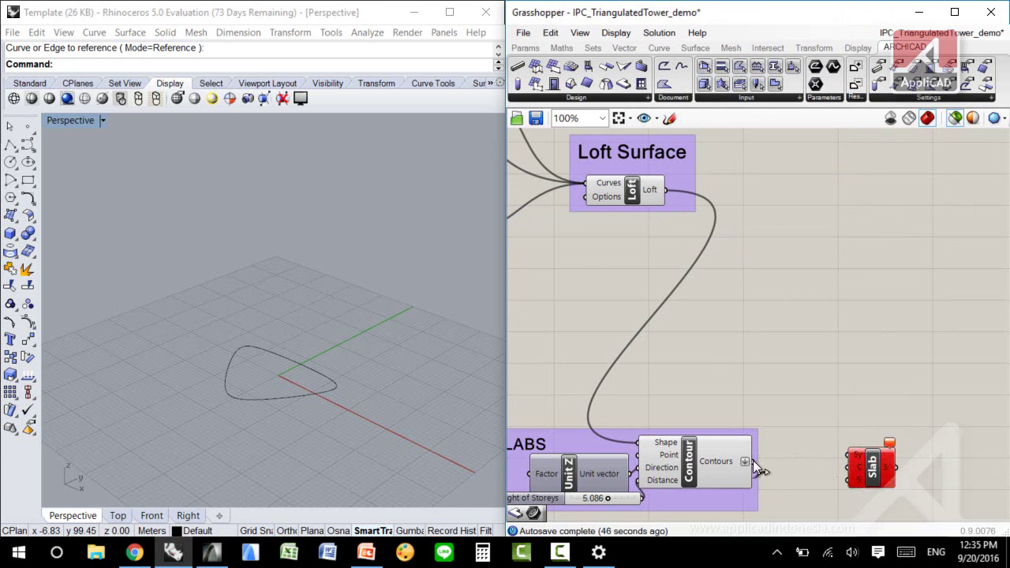
pyautogui.moveTo(758, 463); pyautogui.dragTo(848, 454)
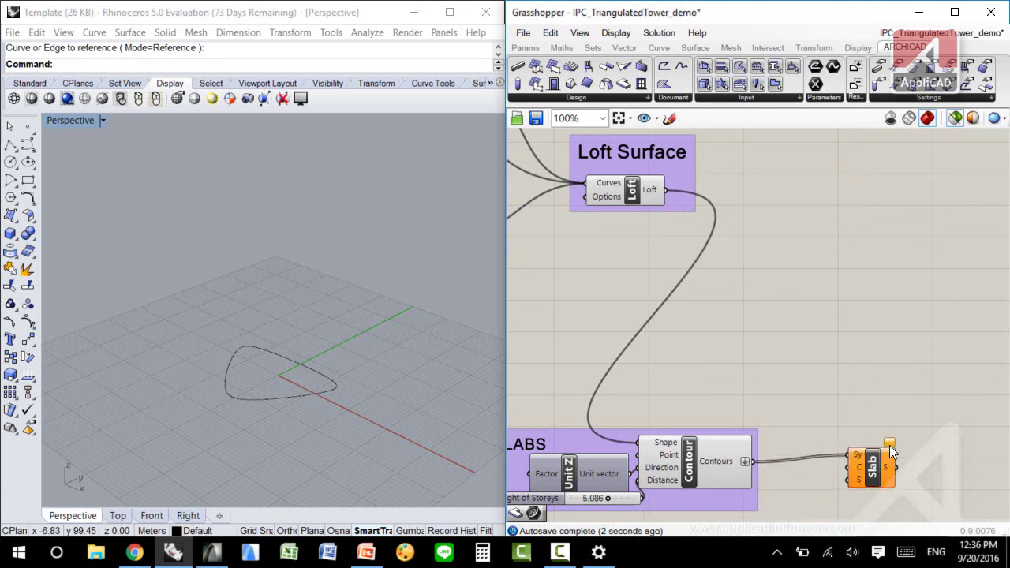
pyautogui.moveTo(890, 446)
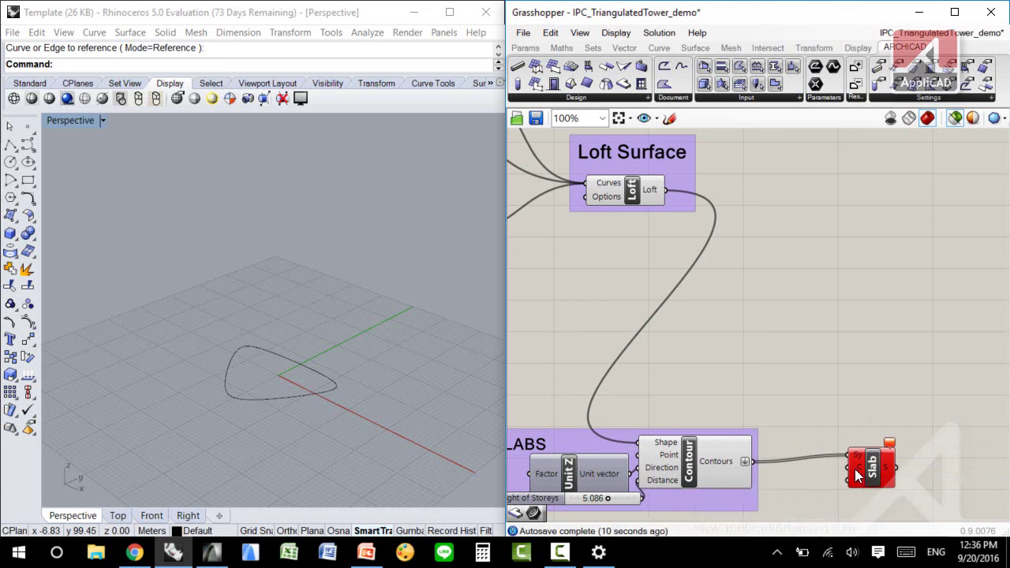
pyautogui.hotkey('ctrl', 'z')
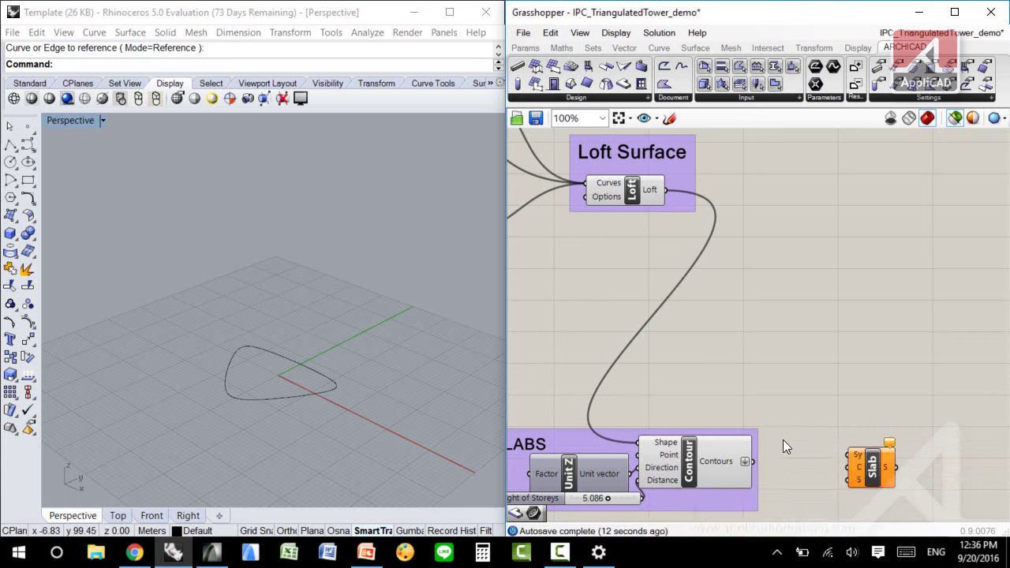
# Connect the Contours output to the Slab component's C input
pyautogui.moveTo(754, 459); pyautogui.dragTo(850, 467)
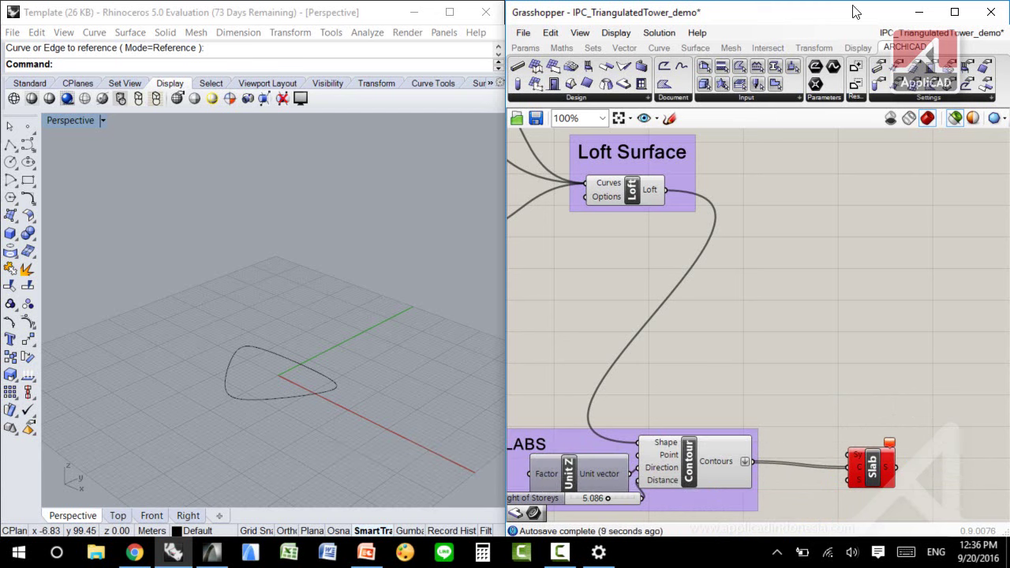
# Place the Grasshopper window beside ArchiCAD, open ArchiCAD's Grasshopper Connection palette and start the connection
pyautogui.moveTo(821, 24); pyautogui.dragTo(2, 236)
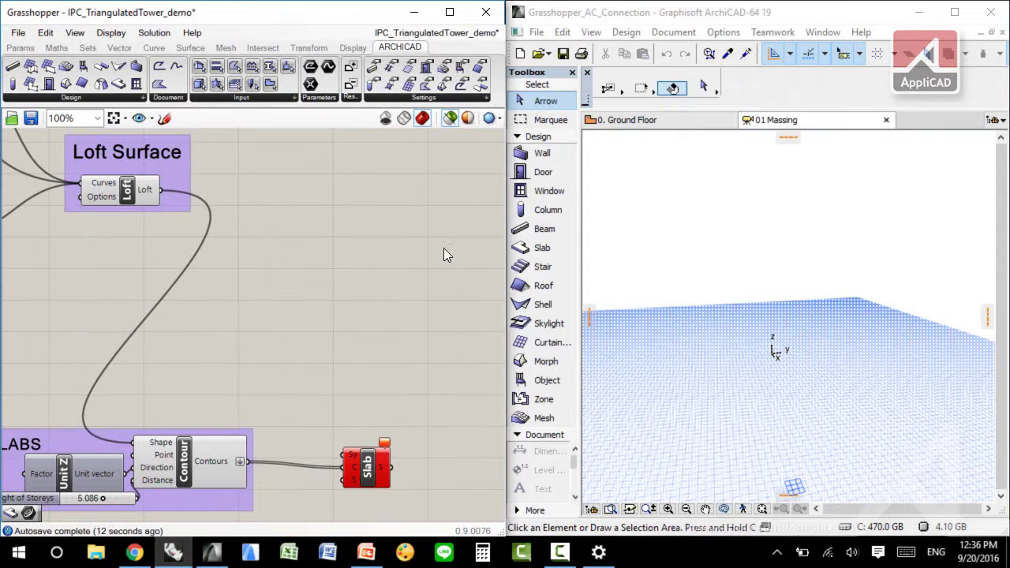
pyautogui.click(728, 187)
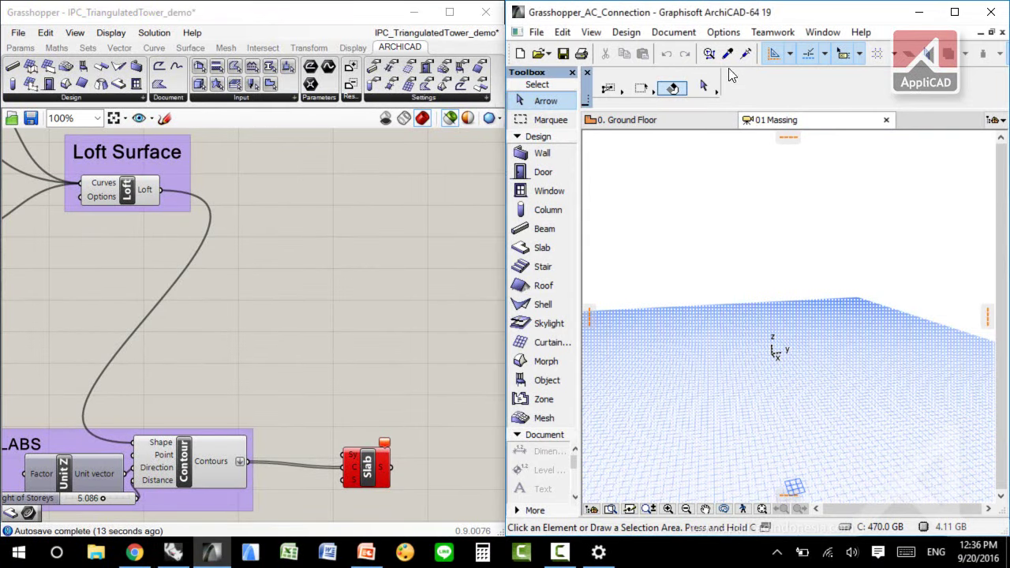
pyautogui.click(627, 33)
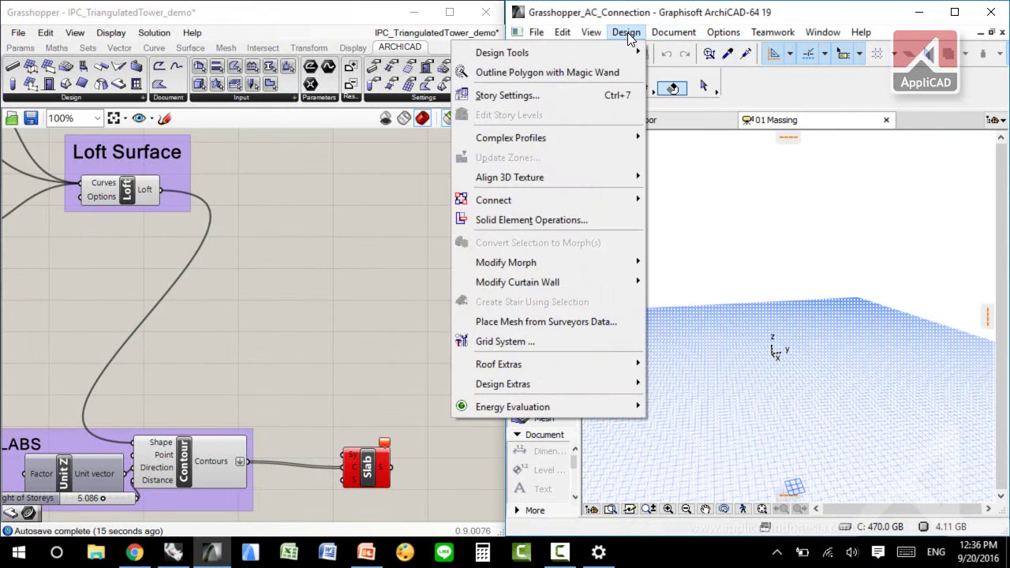
pyautogui.moveTo(596, 409)
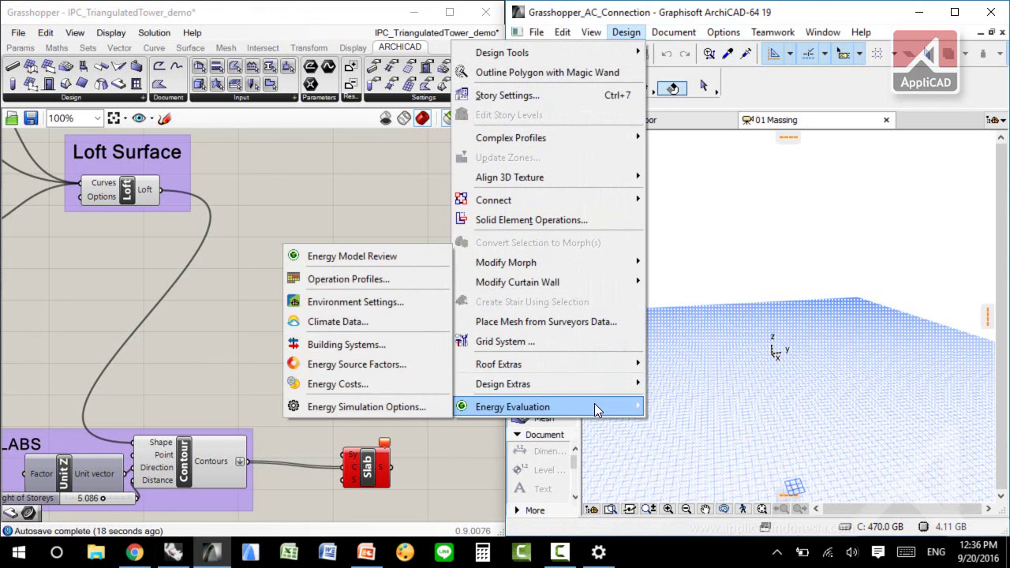
pyautogui.moveTo(597, 385)
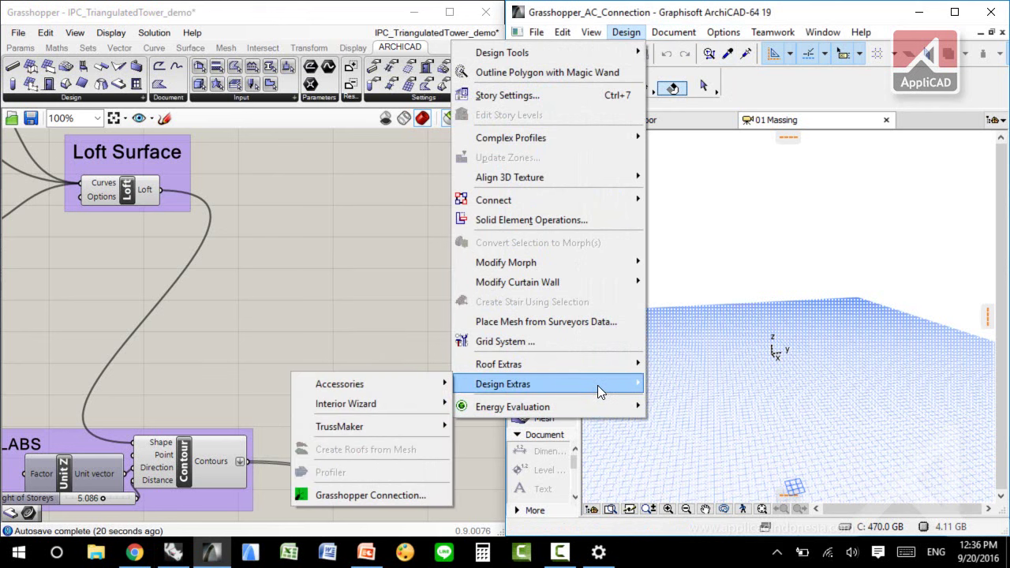
pyautogui.click(405, 493)
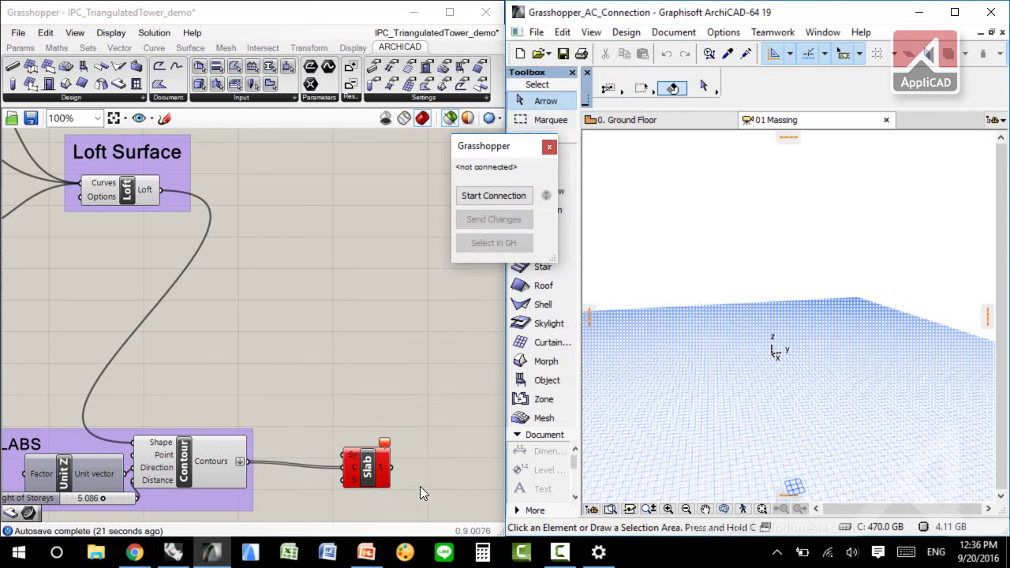
pyautogui.moveTo(613, 193); pyautogui.dragTo(919, 419)
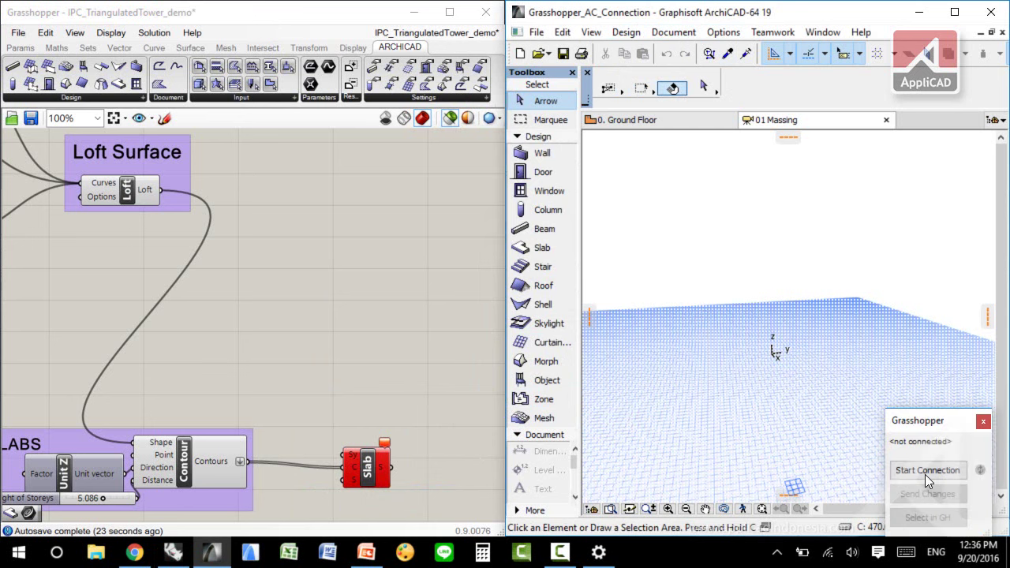
pyautogui.click(924, 472)
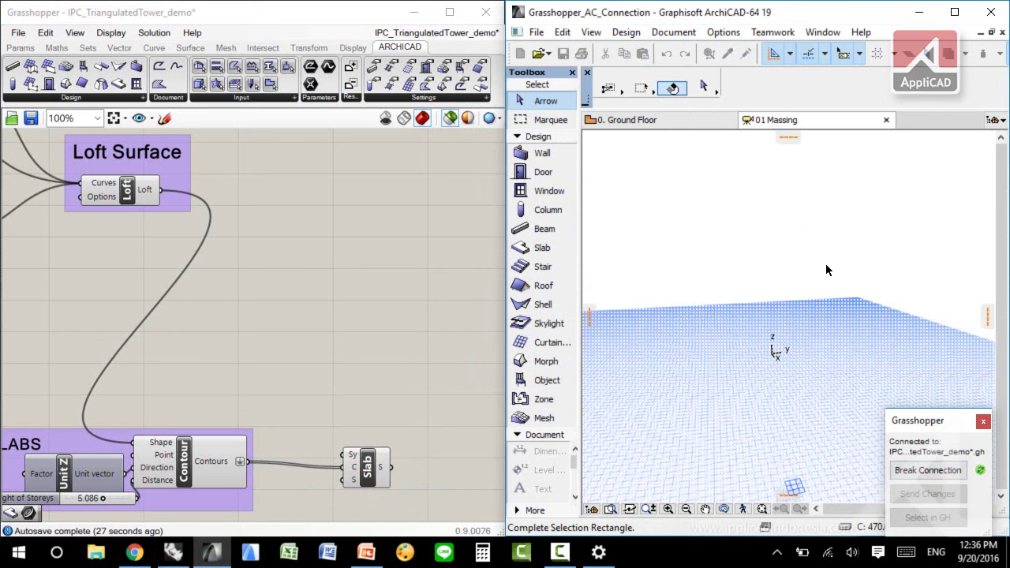
# Examine the stacked tower slabs in ArchiCAD's 3D view close up and from above
pyautogui.moveTo(825, 266); pyautogui.dragTo(801, 258)
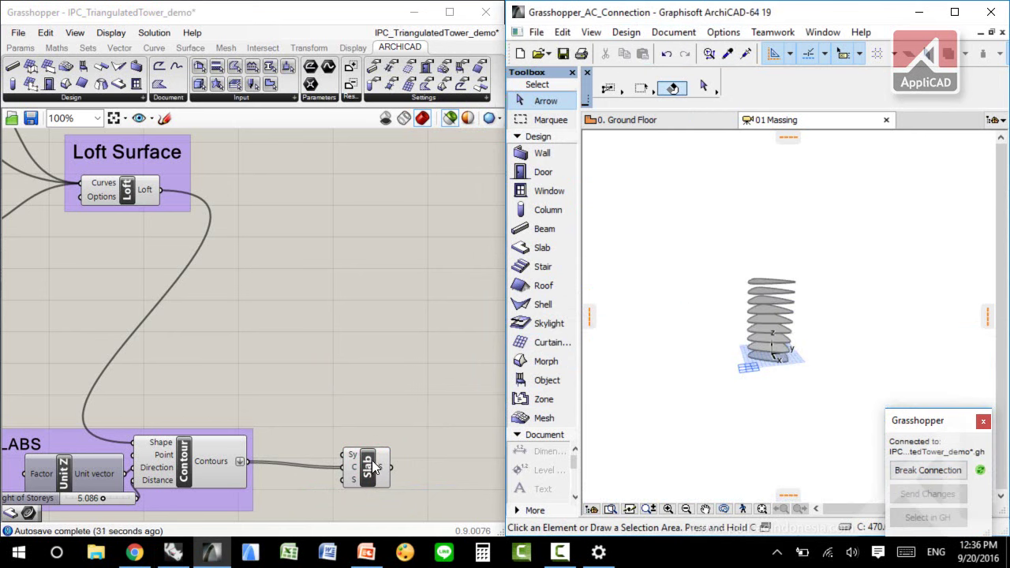
pyautogui.scroll(3, 759, 319)
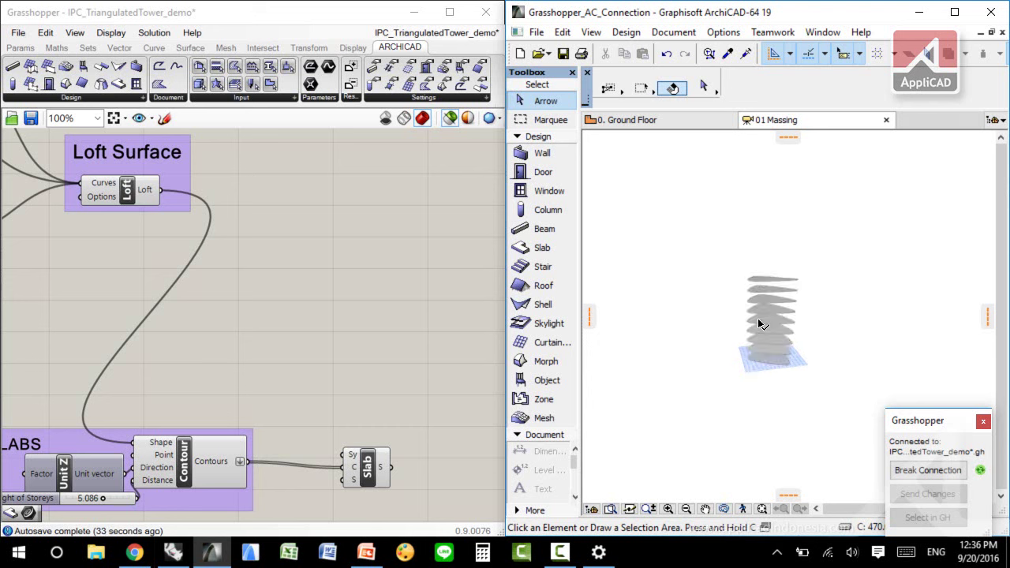
pyautogui.scroll(3, 757, 321)
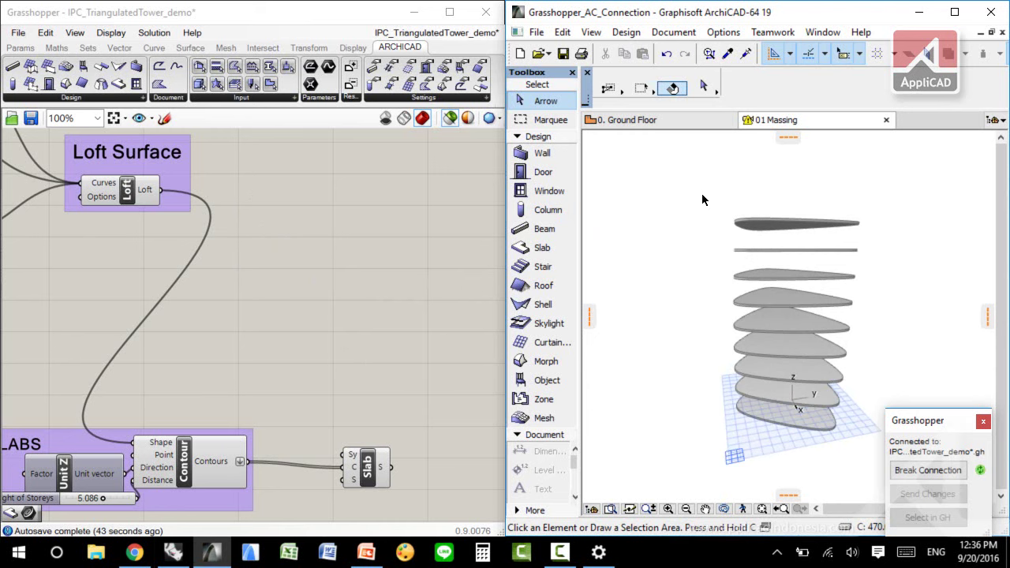
pyautogui.click(723, 509)
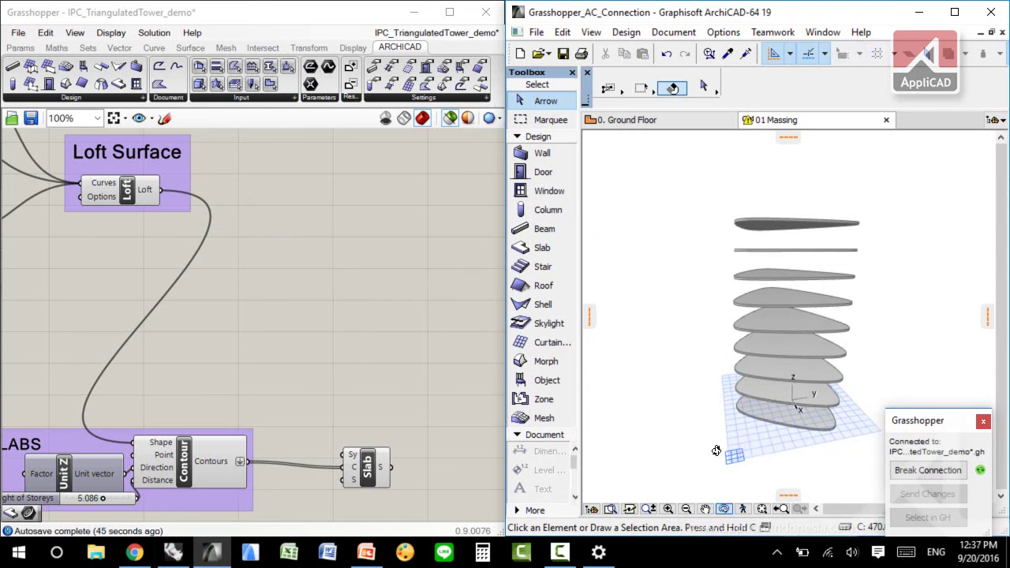
pyautogui.moveTo(715, 451); pyautogui.dragTo(694, 347)
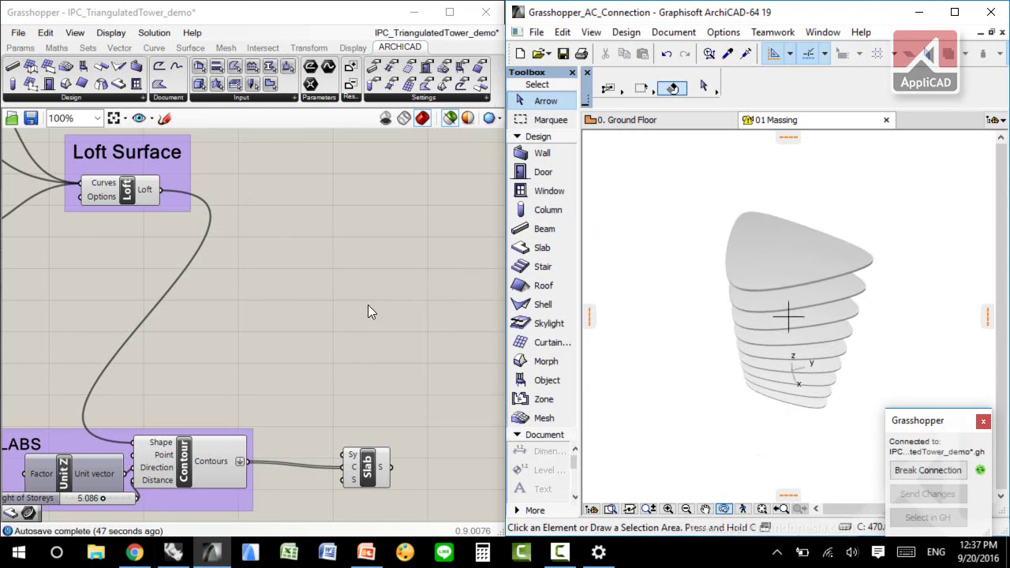
# Return to Rhino with the Grasshopper window beside it and display the Top viewport
pyautogui.click(325, 222)
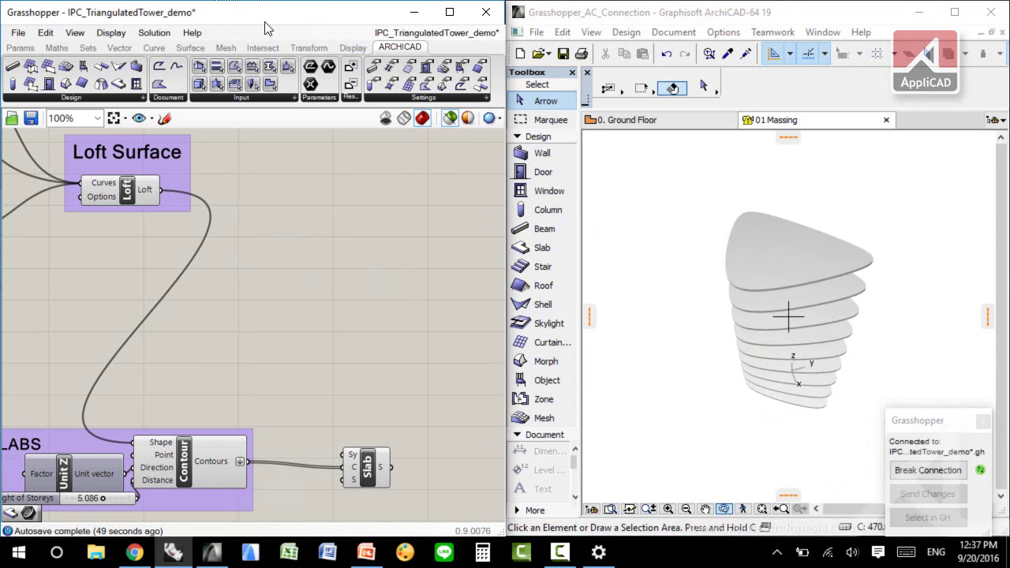
pyautogui.moveTo(265, 29); pyautogui.dragTo(1007, 32)
pyautogui.click(228, 302)
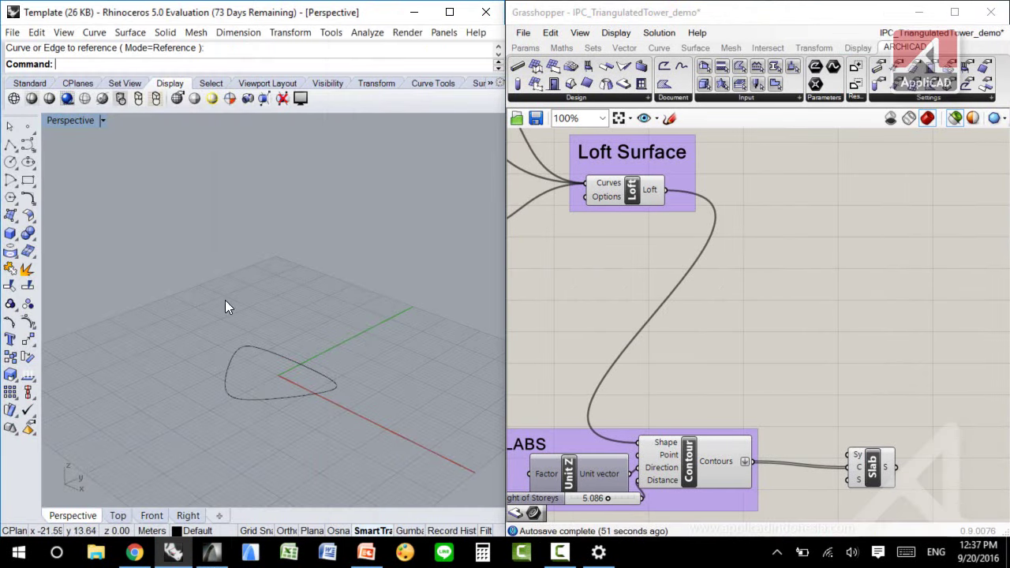
pyautogui.click(117, 515)
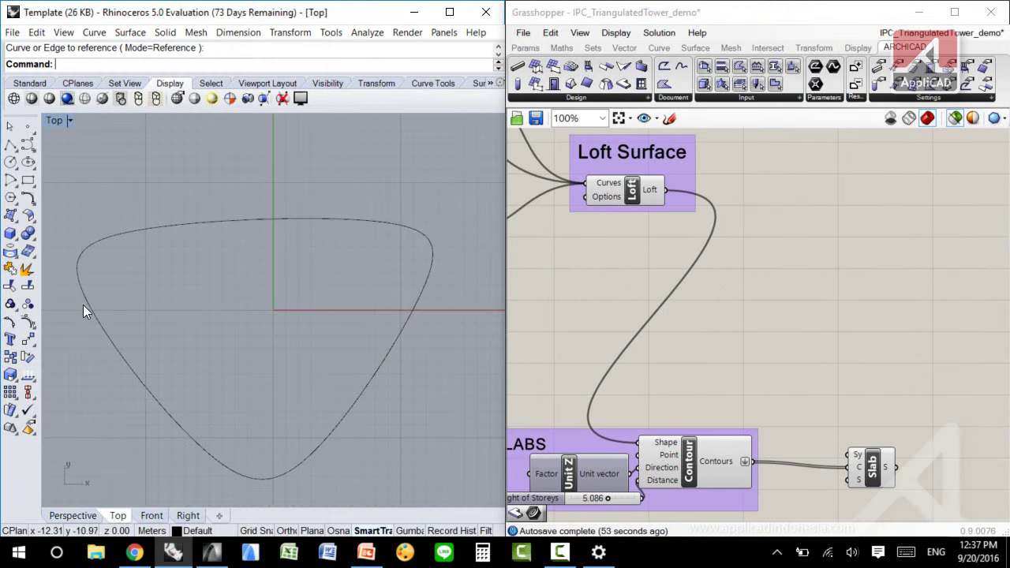
# Draw a closed, wide oval control-point curve with eight points overlapping the triangular base curve in the Top view
pyautogui.click(27, 146)
pyautogui.scroll(-5, 126, 363)
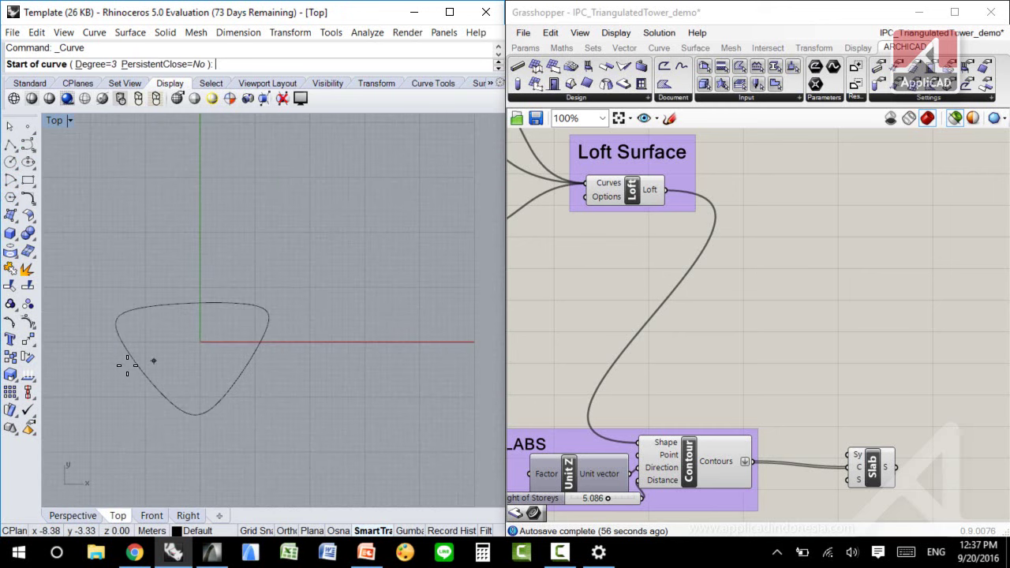
pyautogui.click(62, 370)
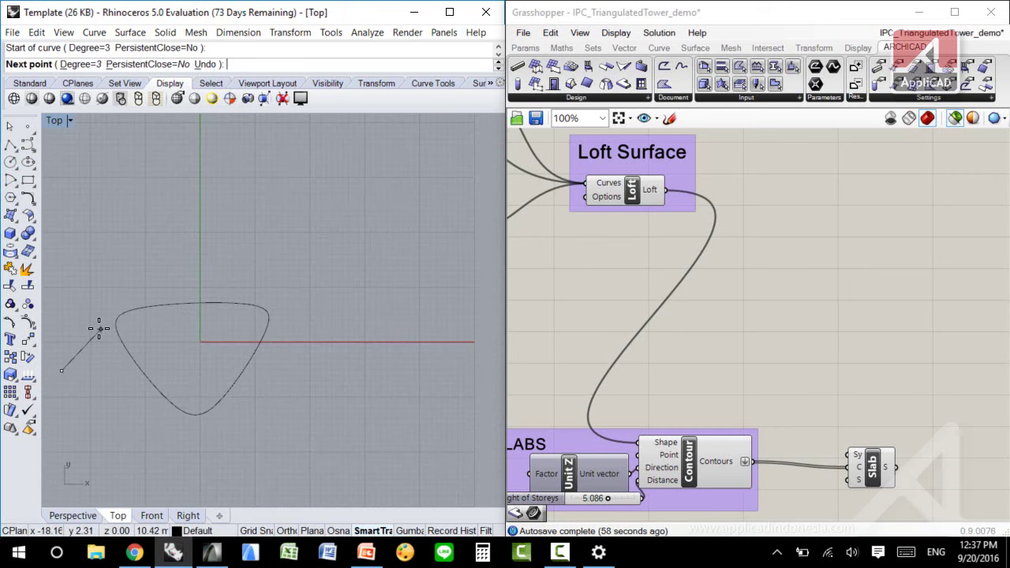
pyautogui.click(98, 328)
pyautogui.click(164, 316)
pyautogui.click(284, 320)
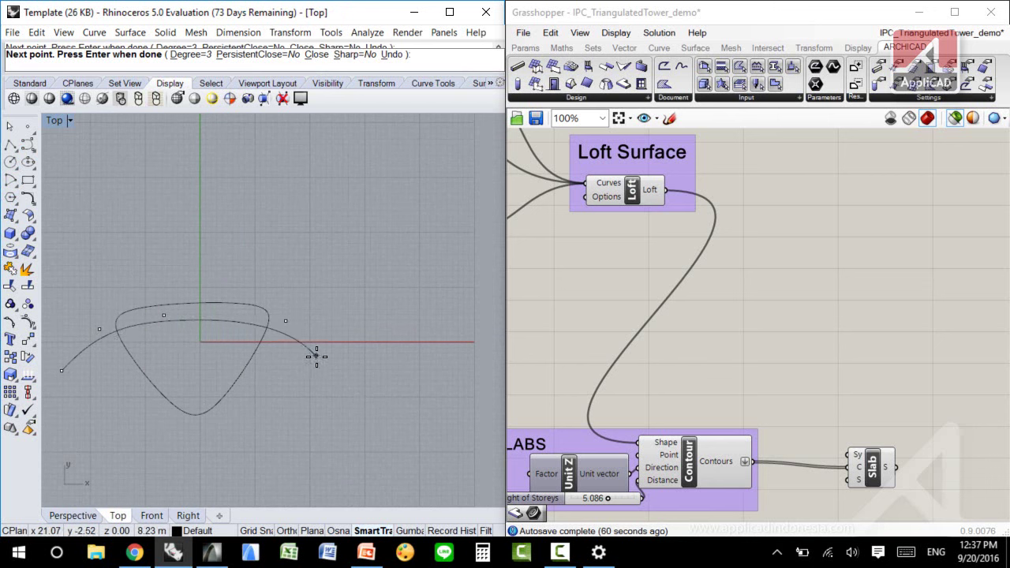
pyautogui.click(316, 356)
pyautogui.click(272, 384)
pyautogui.click(200, 391)
pyautogui.click(107, 400)
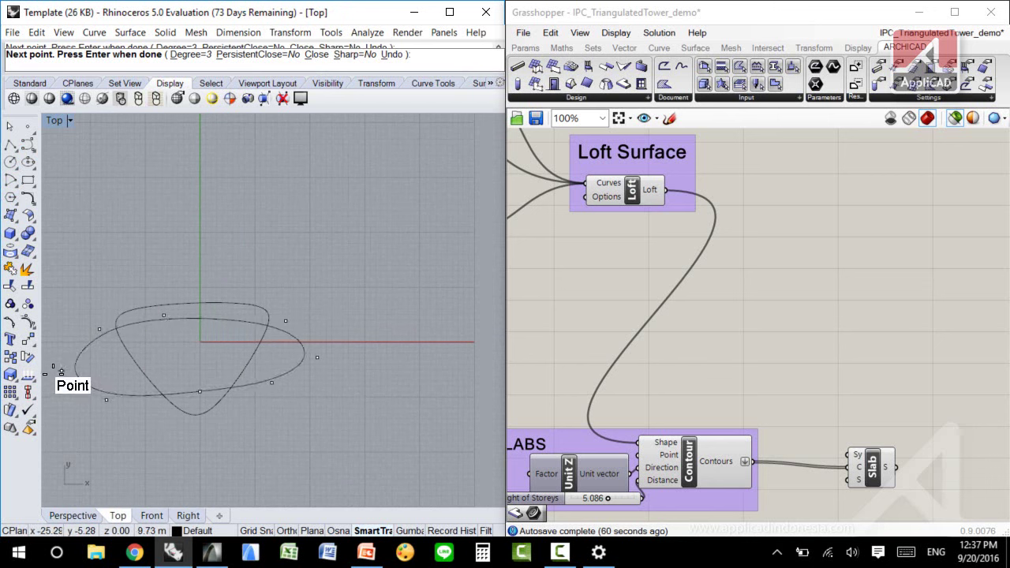
pyautogui.click(61, 371)
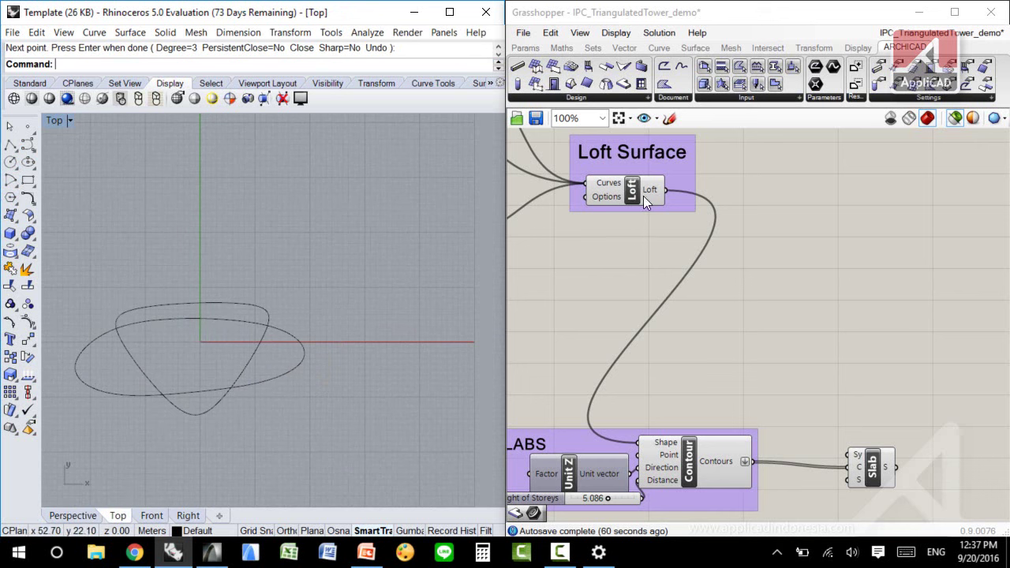
# Reference the oval curve in the Base Curve parameter and place the Grasshopper window beside ArchiCAD's 3D view to update the slabs
pyautogui.click(656, 119)
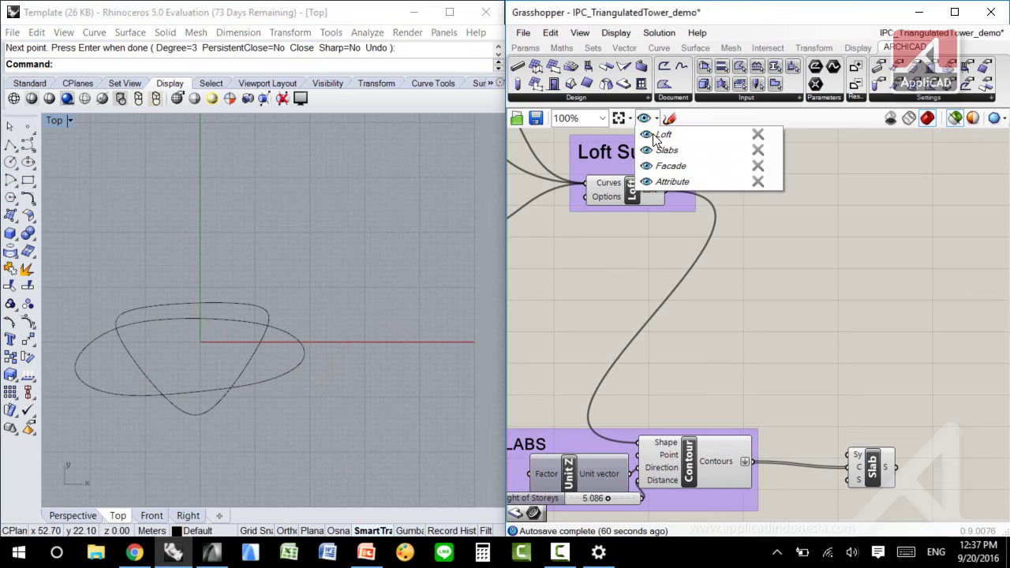
pyautogui.click(671, 166)
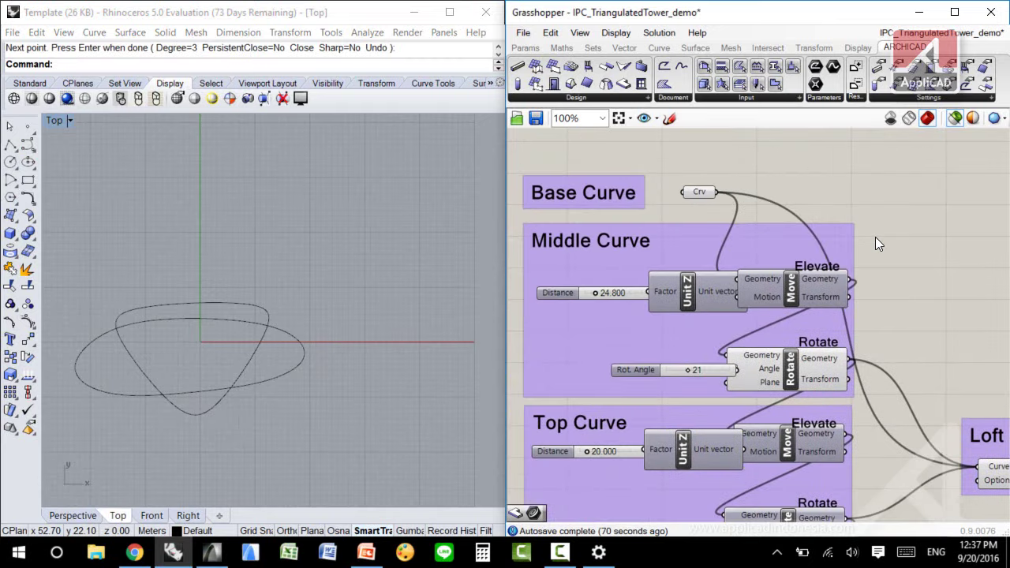
pyautogui.rightClick(699, 192)
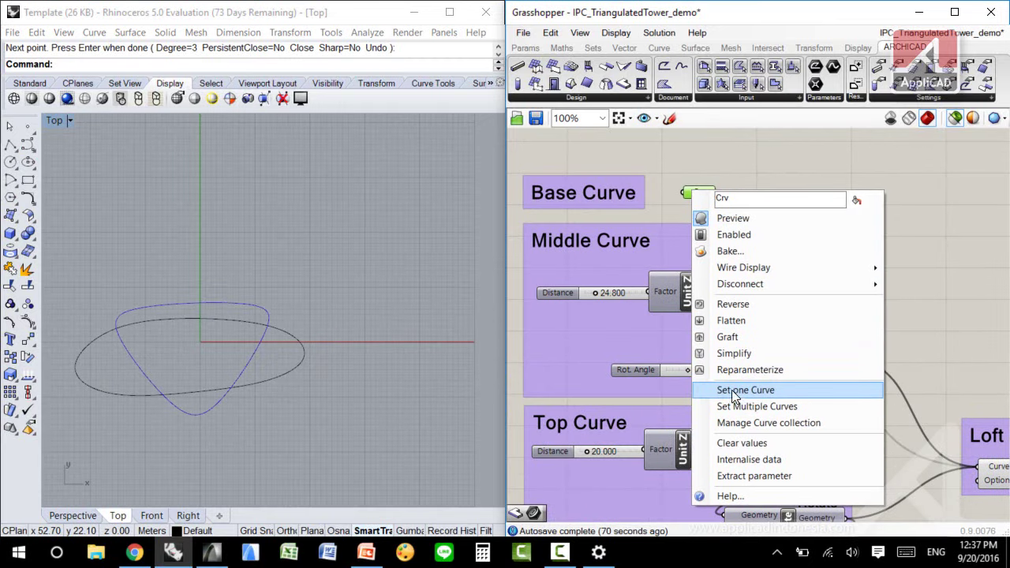
pyautogui.click(731, 390)
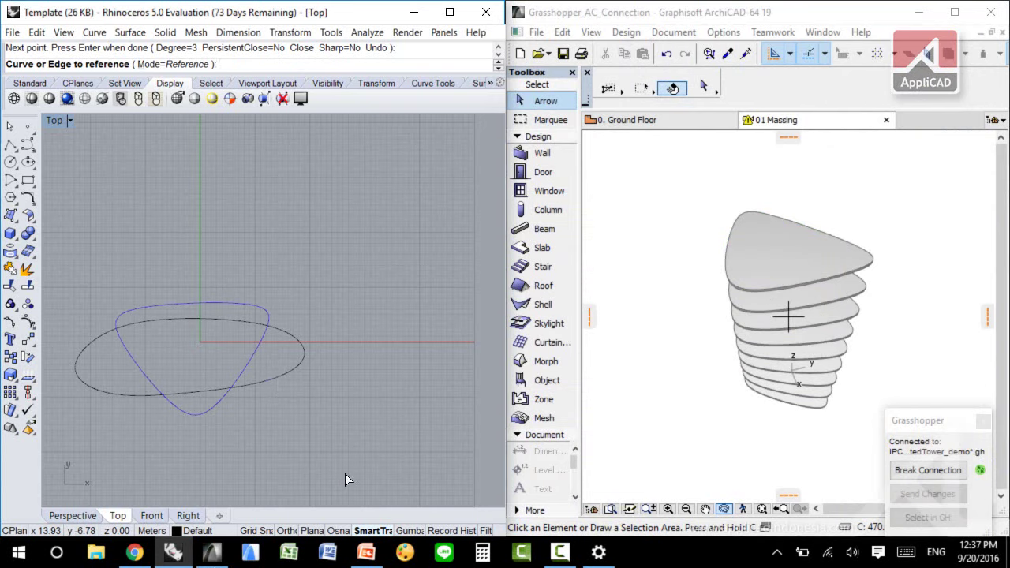
pyautogui.click(276, 380)
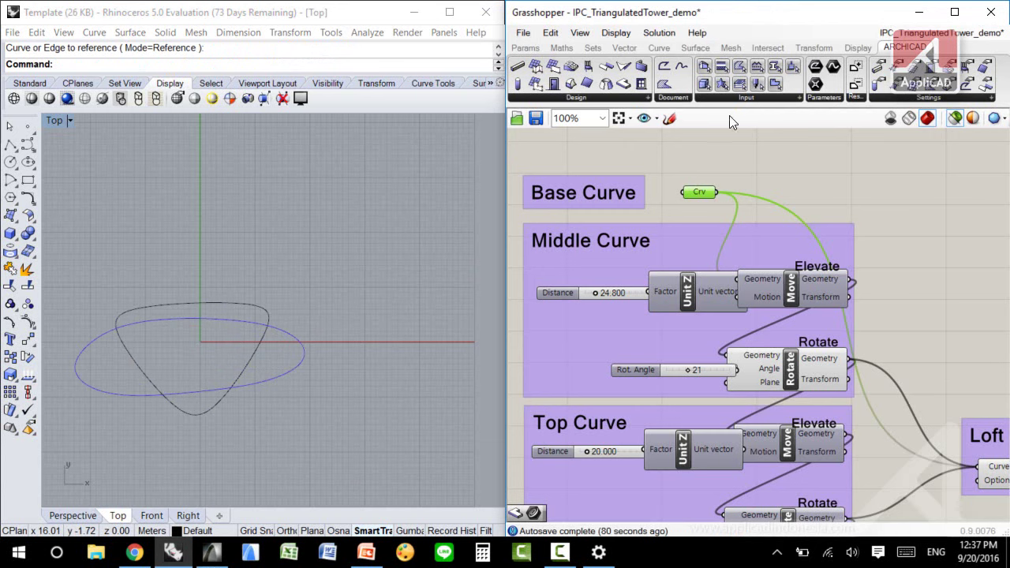
pyautogui.moveTo(777, 14); pyautogui.dragTo(2, 213)
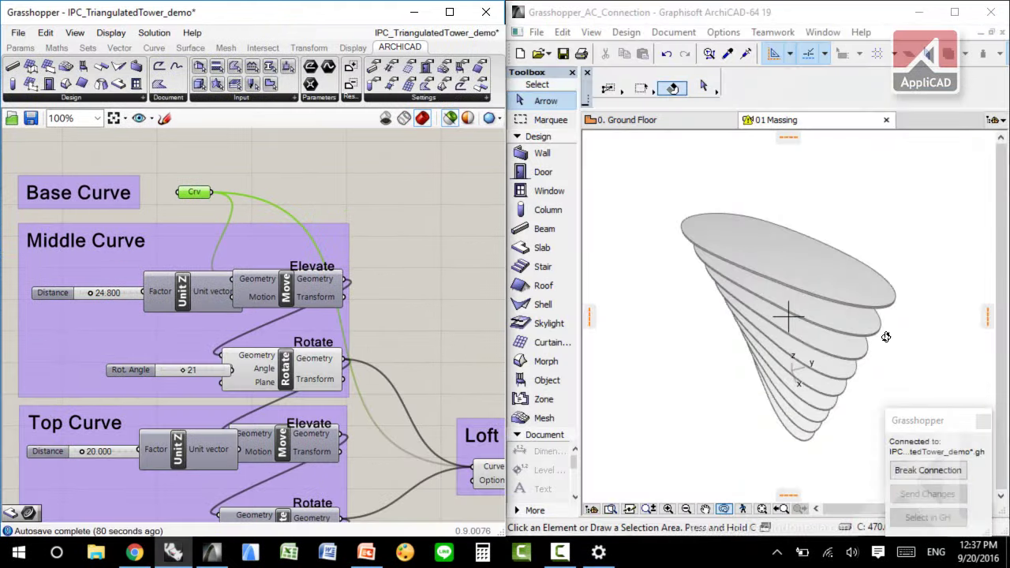
pyautogui.click(886, 337)
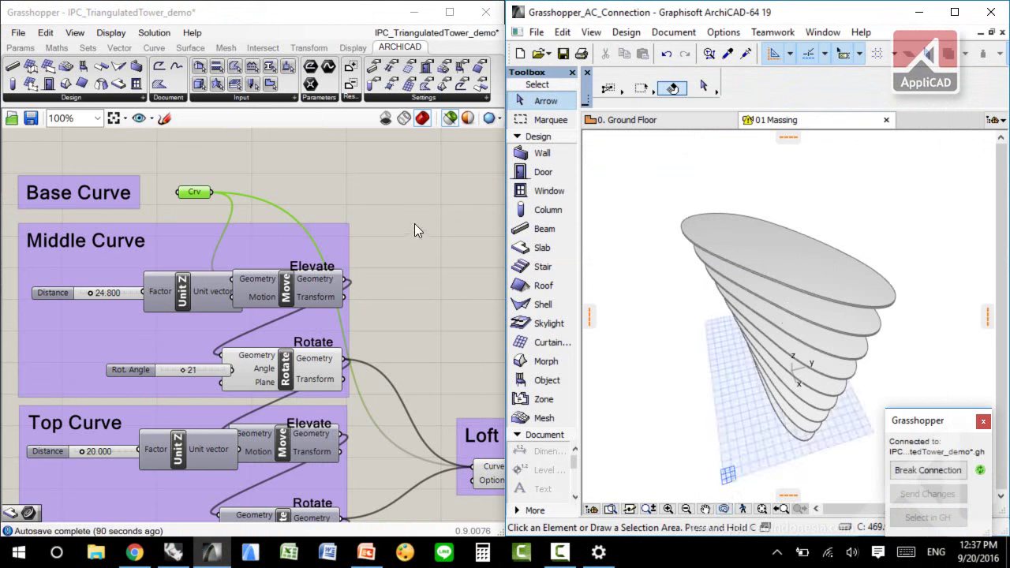
# Delete all components of the tower definition and close the IPC_TriangulatedTower_demo document without saving
pyautogui.click(404, 177)
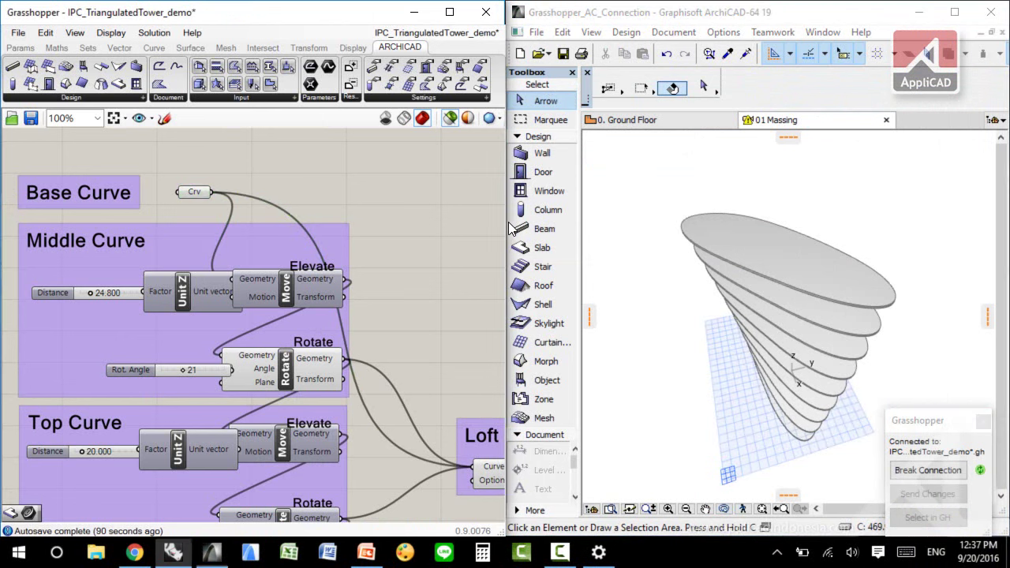
pyautogui.hotkey('ctrl', 'a')
pyautogui.press('Delete')
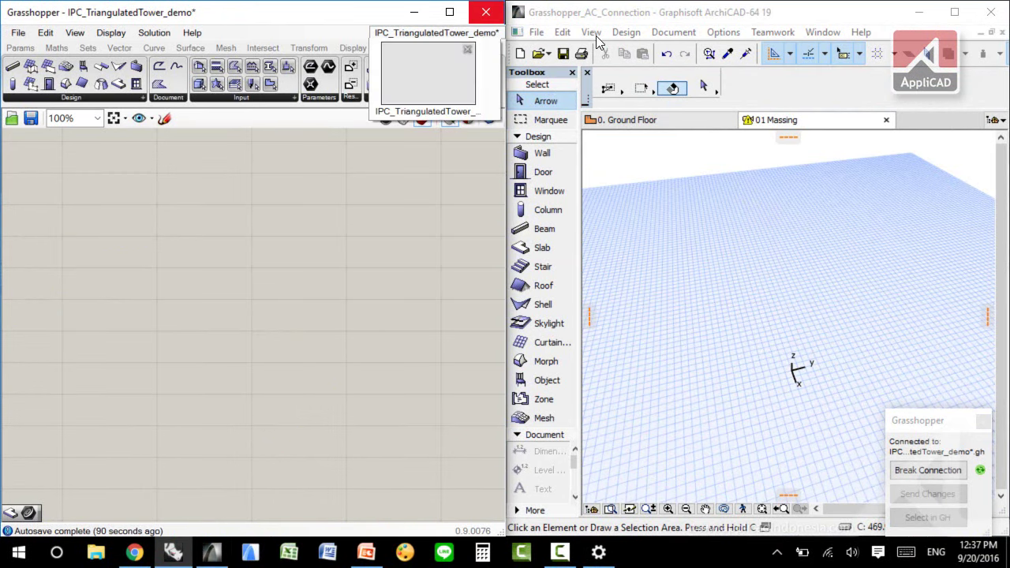
pyautogui.click(468, 49)
pyautogui.click(482, 130)
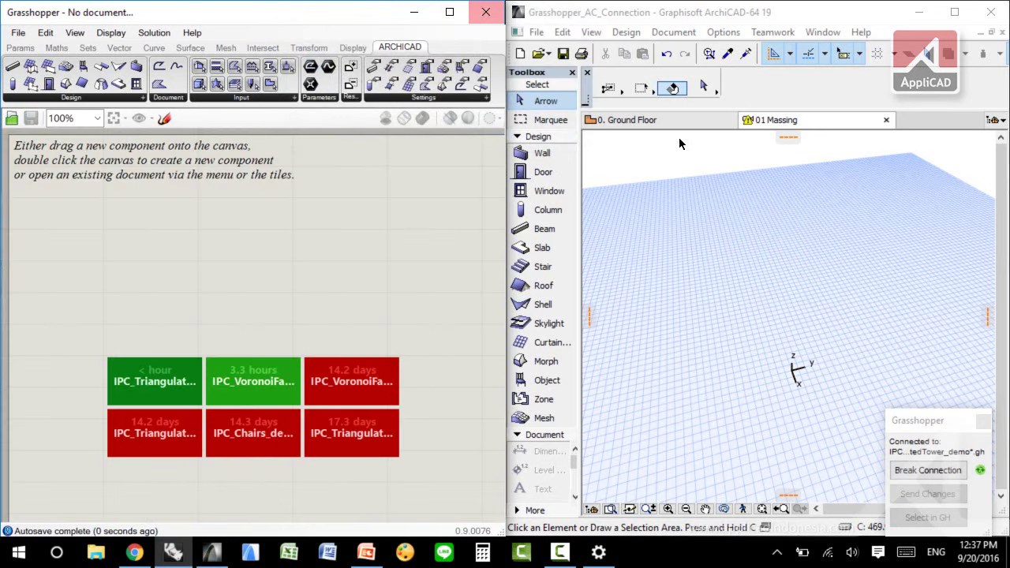
# Display the 02 Facade view in ArchiCAD and open the recent IPC_VoronoiFacade definition in Grasshopper
pyautogui.click(665, 146)
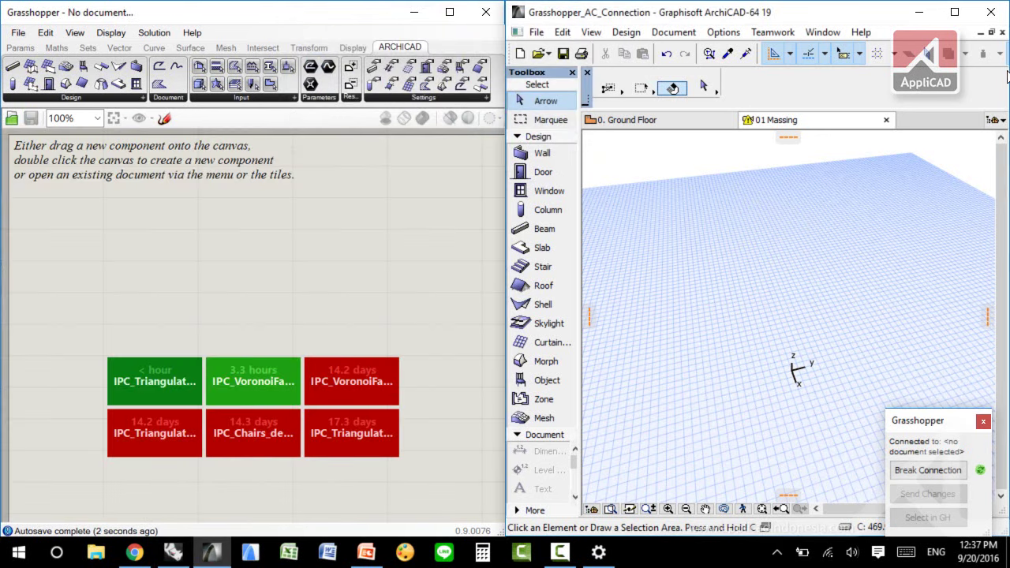
pyautogui.click(1002, 122)
pyautogui.doubleClick(881, 203)
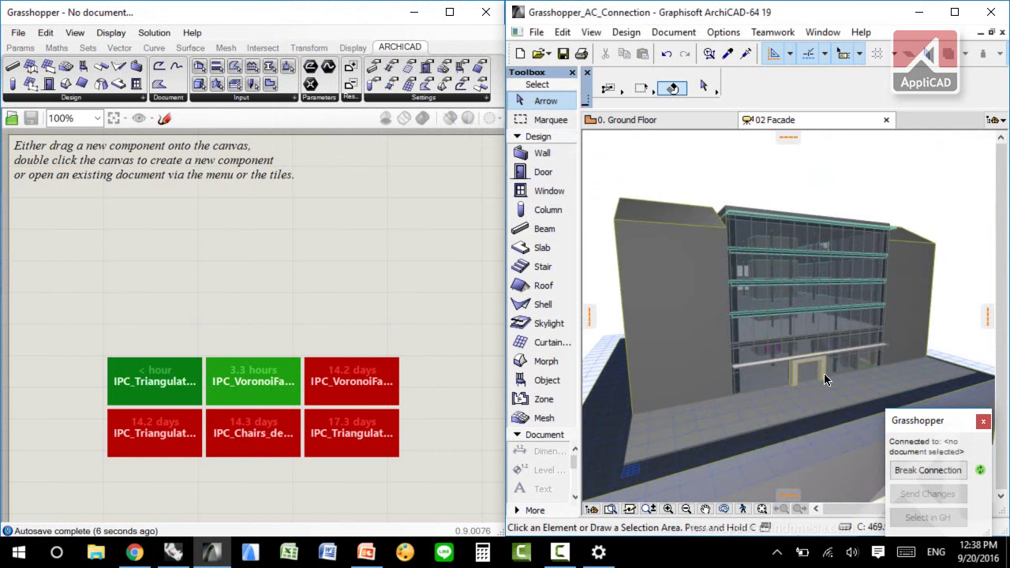
pyautogui.scroll(3, 733, 308)
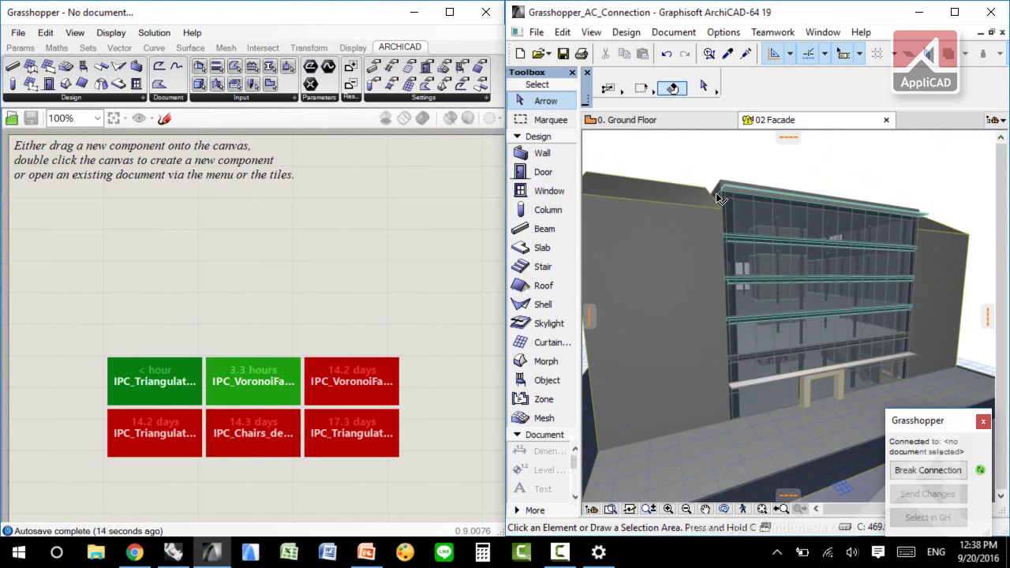
pyautogui.click(350, 318)
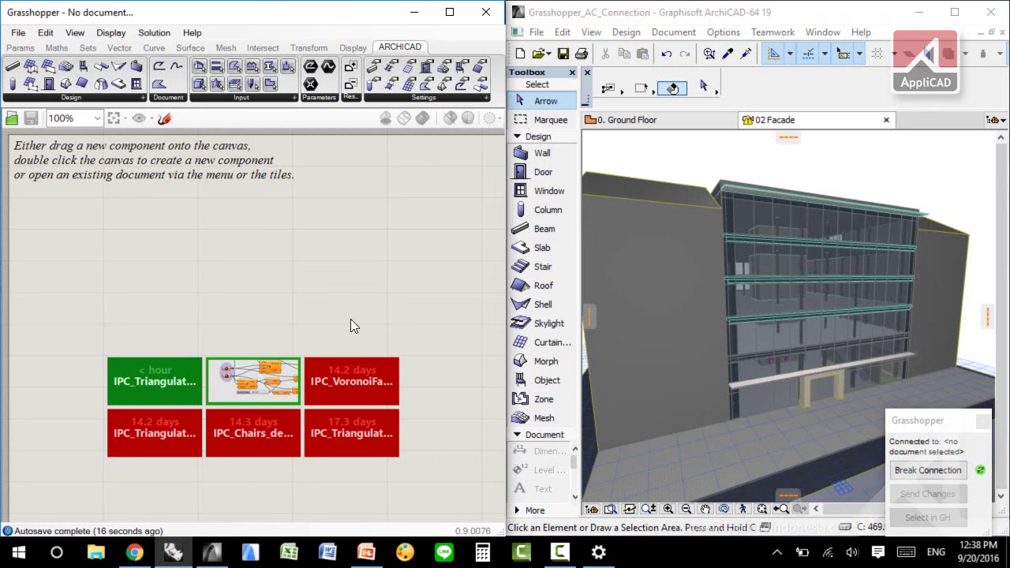
pyautogui.click(260, 379)
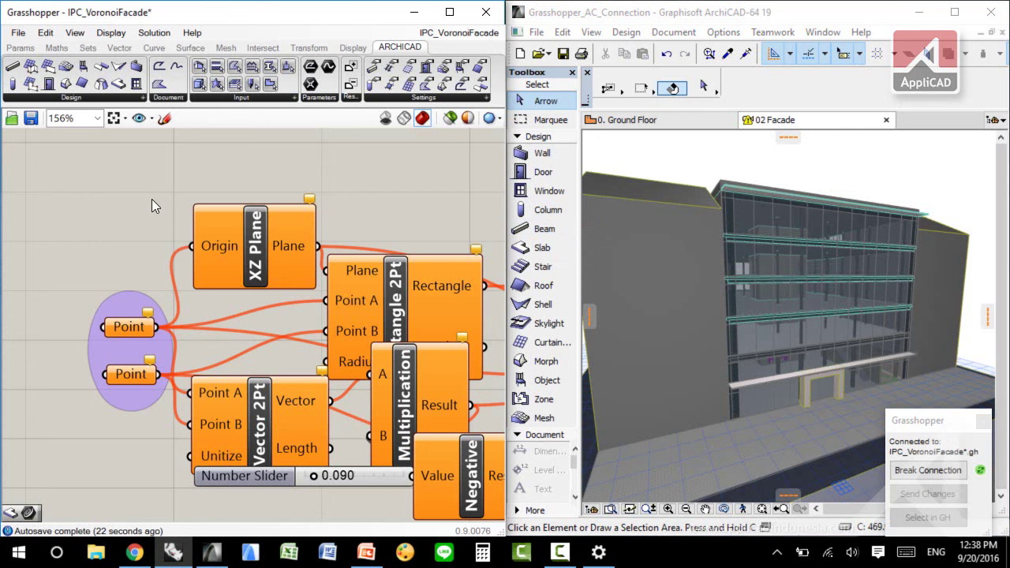
# Set the upper Point parameter to one point in ArchiCAD at the glass facade's lower-left corner, above the entrance level
pyautogui.rightClick(130, 374)
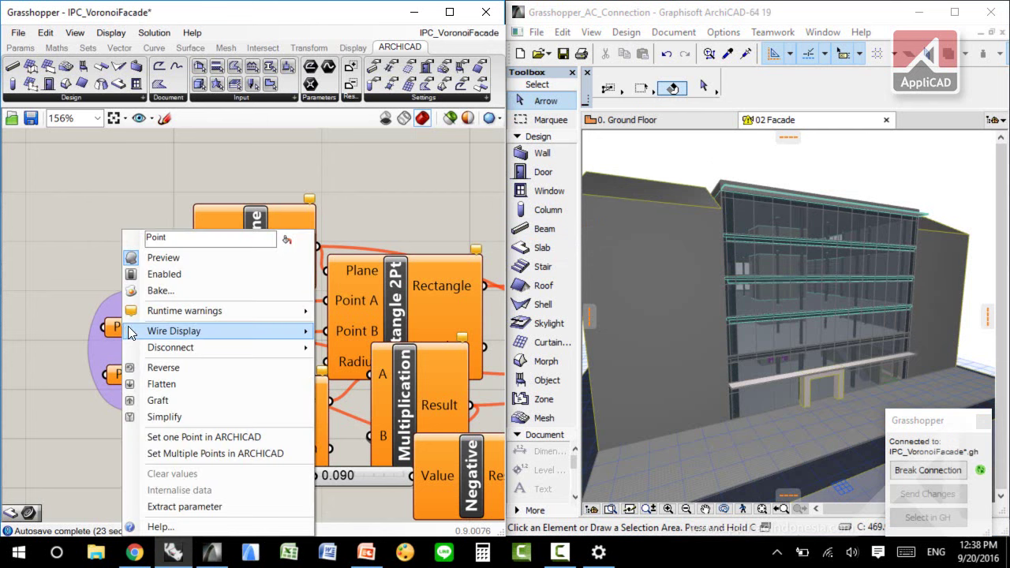
pyautogui.click(186, 441)
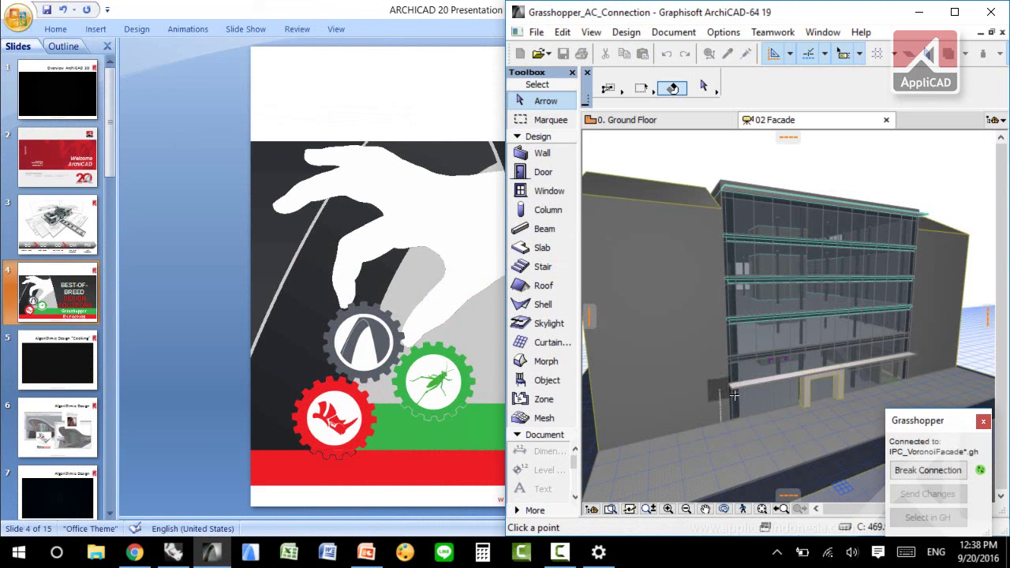
pyautogui.click(734, 385)
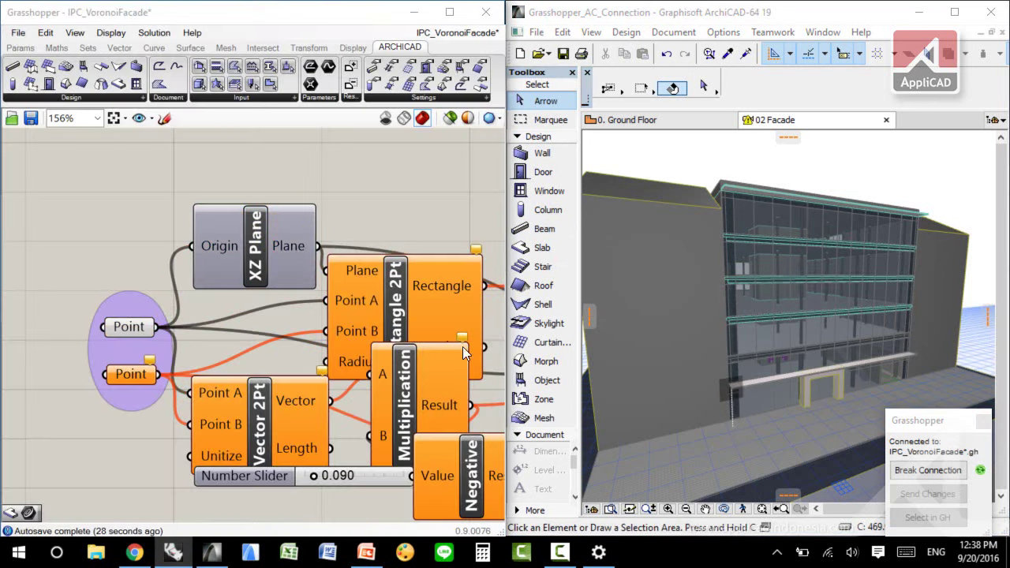
# Set the lower Point parameter to one point in ArchiCAD at the facade's upper-right corner and update the 3D view
pyautogui.rightClick(130, 375)
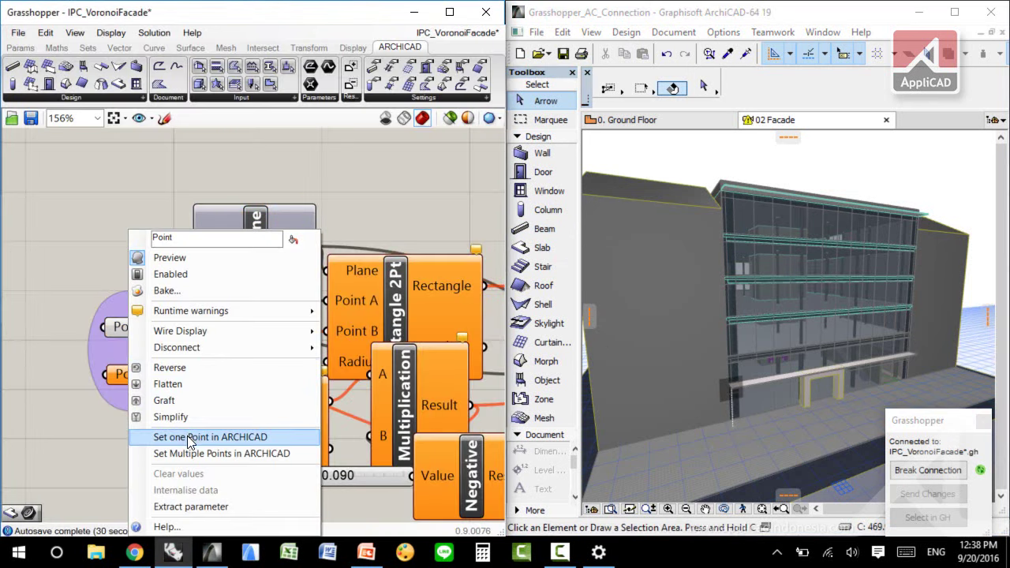
pyautogui.click(120, 378)
pyautogui.rightClick(121, 377)
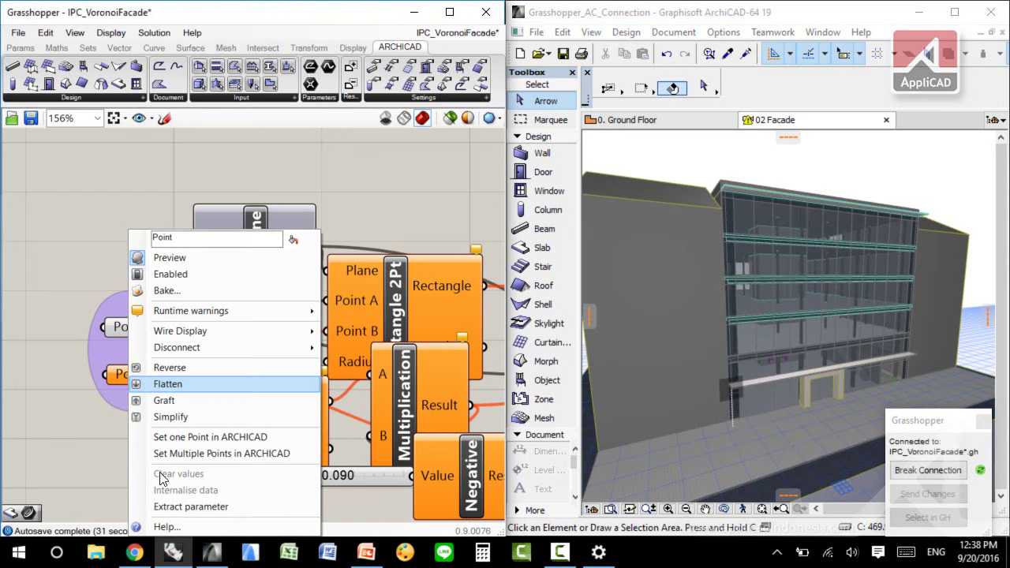
pyautogui.click(181, 436)
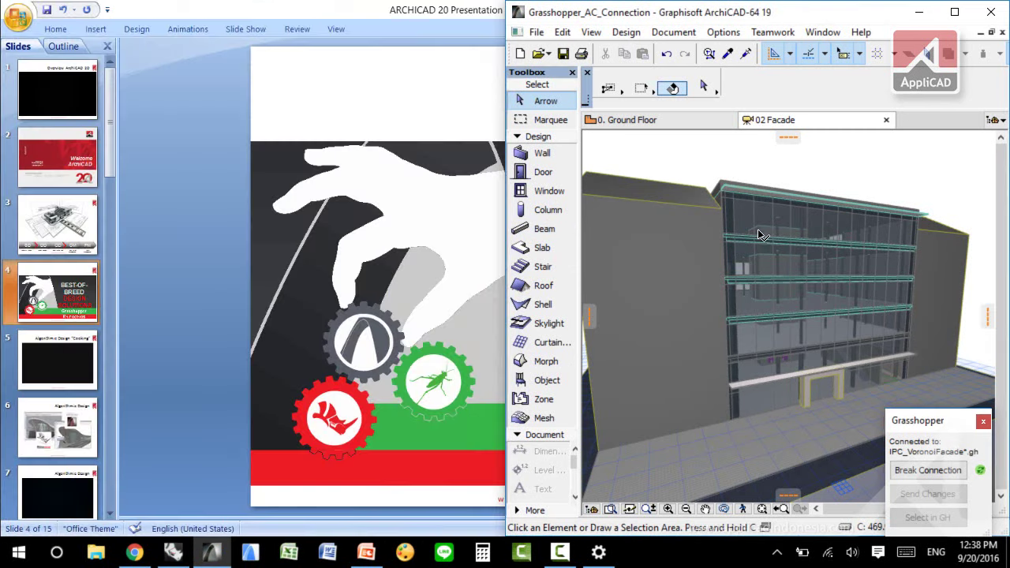
pyautogui.click(930, 218)
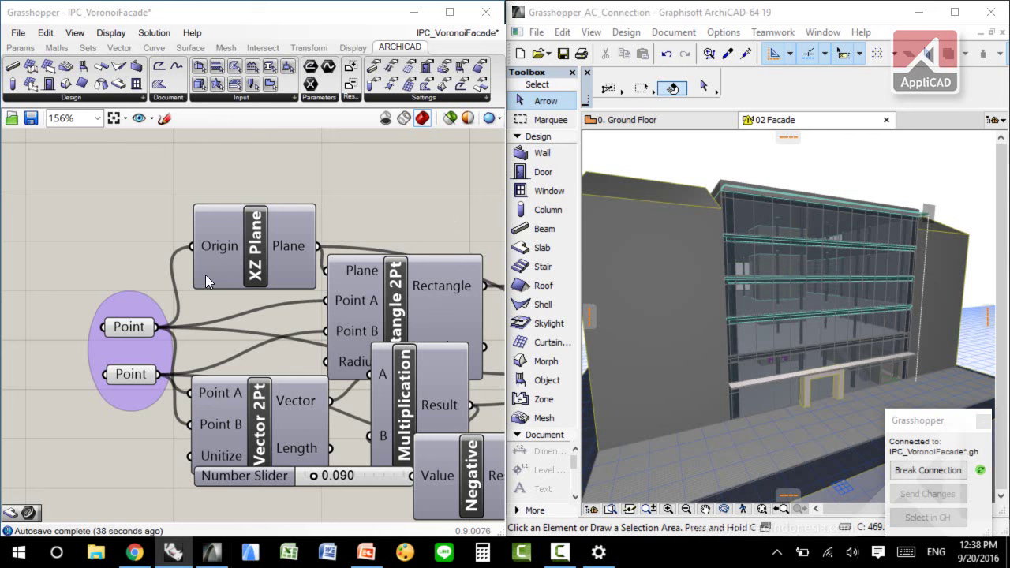
pyautogui.click(894, 165)
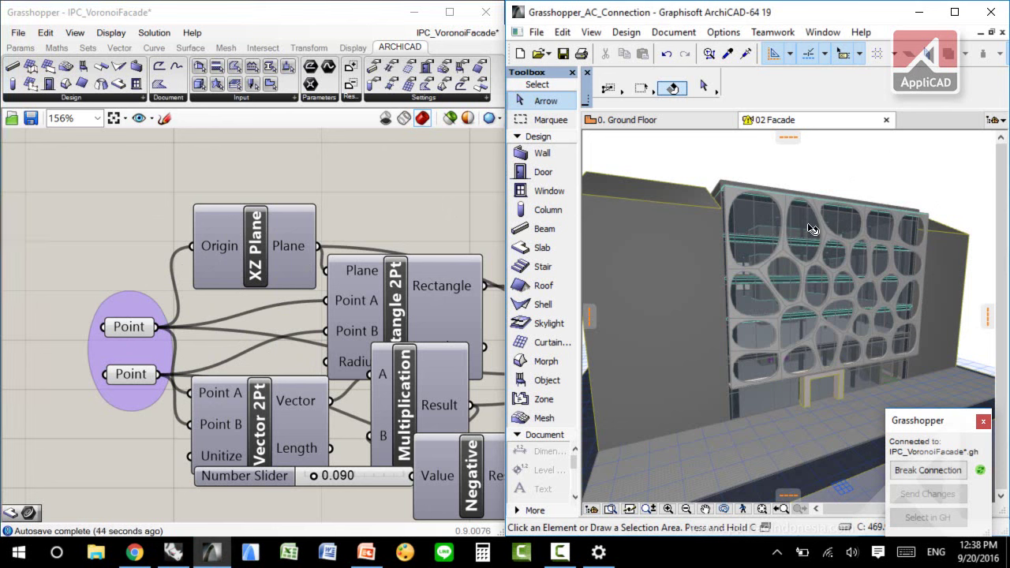
# Set the Number of Points slider to 39 and update the Voronoi facade in ArchiCAD
pyautogui.rightClick(378, 214)
pyautogui.click(408, 182)
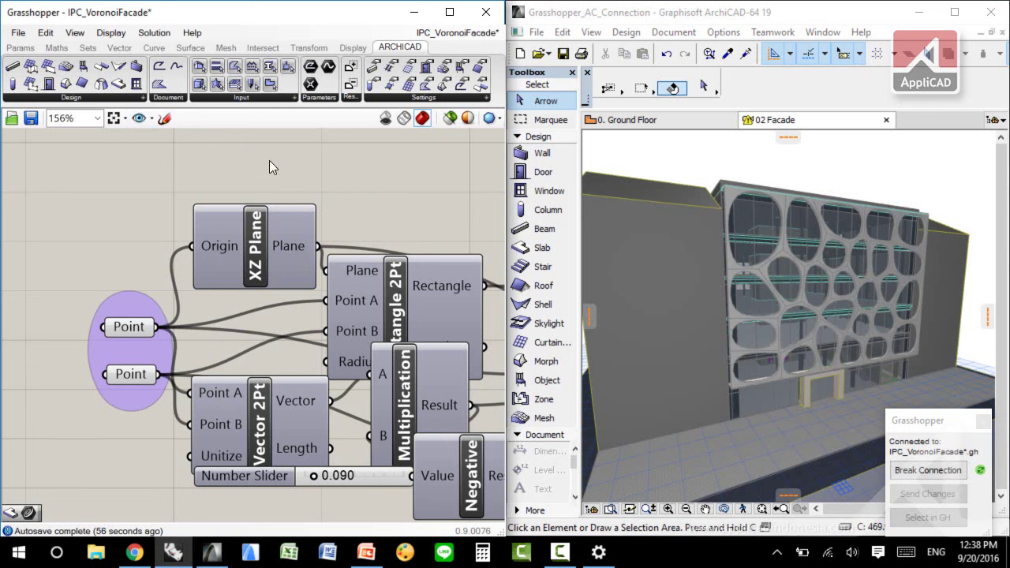
pyautogui.moveTo(413, 199)
pyautogui.mouseDown(button='right')
pyautogui.moveTo(326, 179)
pyautogui.moveTo(72, 204)
pyautogui.mouseUp(button='right')
pyautogui.moveTo(336, 182)
pyautogui.mouseDown(button='right')
pyautogui.moveTo(275, 178)
pyautogui.moveTo(167, 200)
pyautogui.mouseUp(button='right')
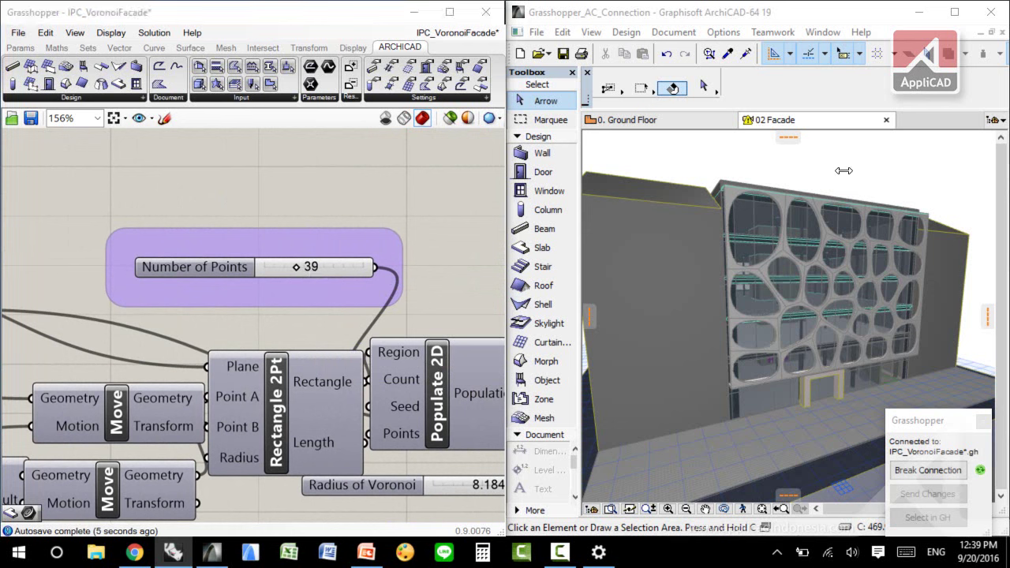
pyautogui.click(834, 290)
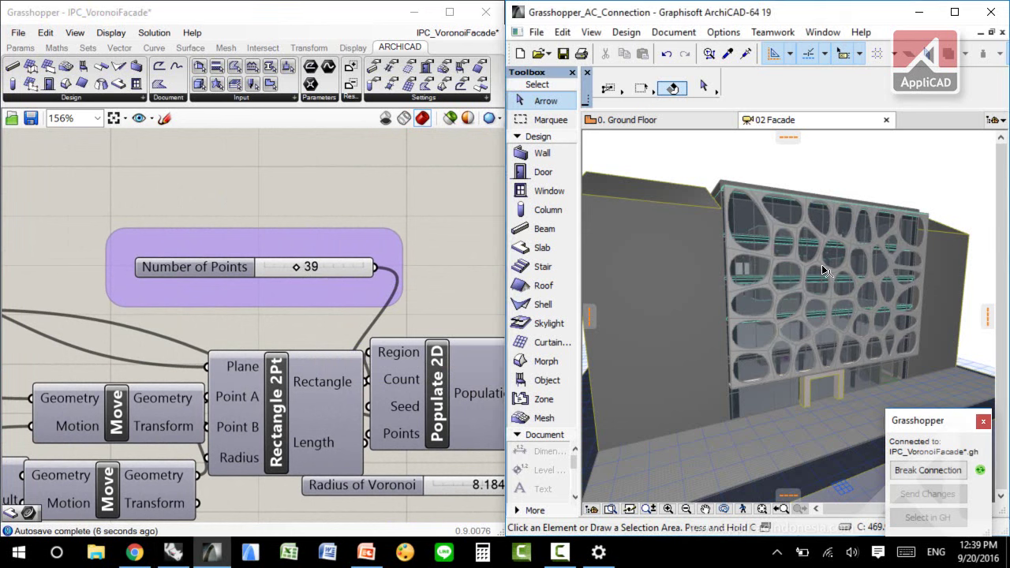
# Set the Building Material feeding the facade's Morph Settings to Plywood and update the facade in ArchiCAD
pyautogui.click(282, 235)
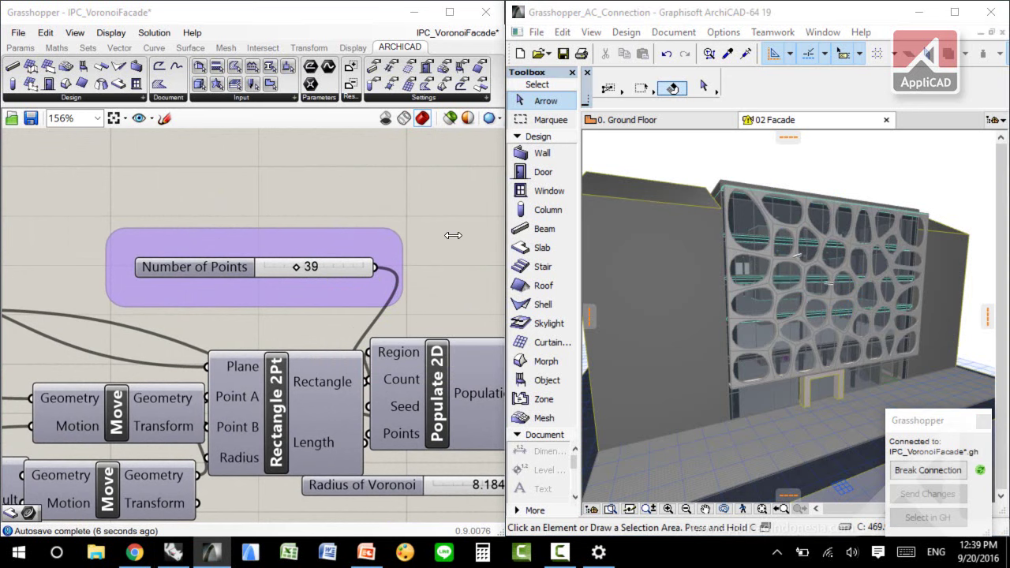
pyautogui.moveTo(453, 235); pyautogui.dragTo(174, 201, button='right')
pyautogui.moveTo(449, 327); pyautogui.dragTo(152, 196, button='right')
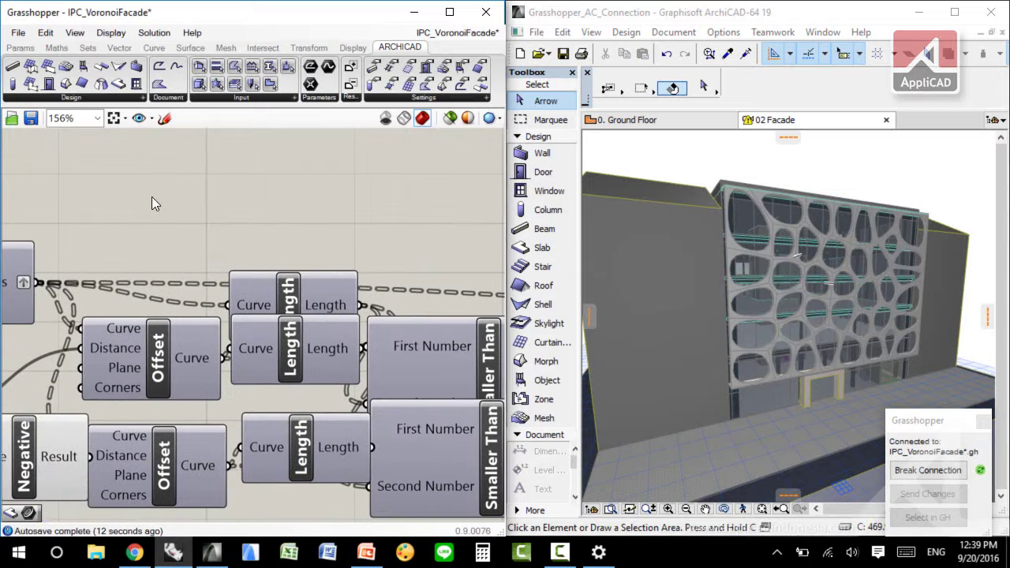
pyautogui.rightClick(424, 243)
pyautogui.moveTo(451, 245); pyautogui.dragTo(136, 133, button='right')
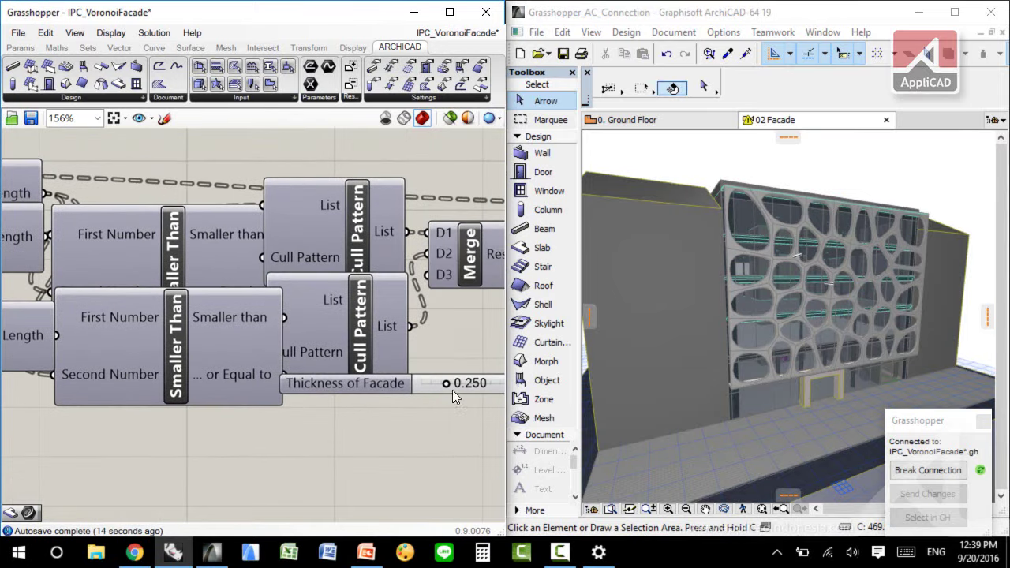
pyautogui.moveTo(413, 437); pyautogui.dragTo(7, 465, button='right')
pyautogui.moveTo(315, 496); pyautogui.dragTo(70, 486, button='right')
pyautogui.moveTo(304, 452); pyautogui.dragTo(11, 457, button='right')
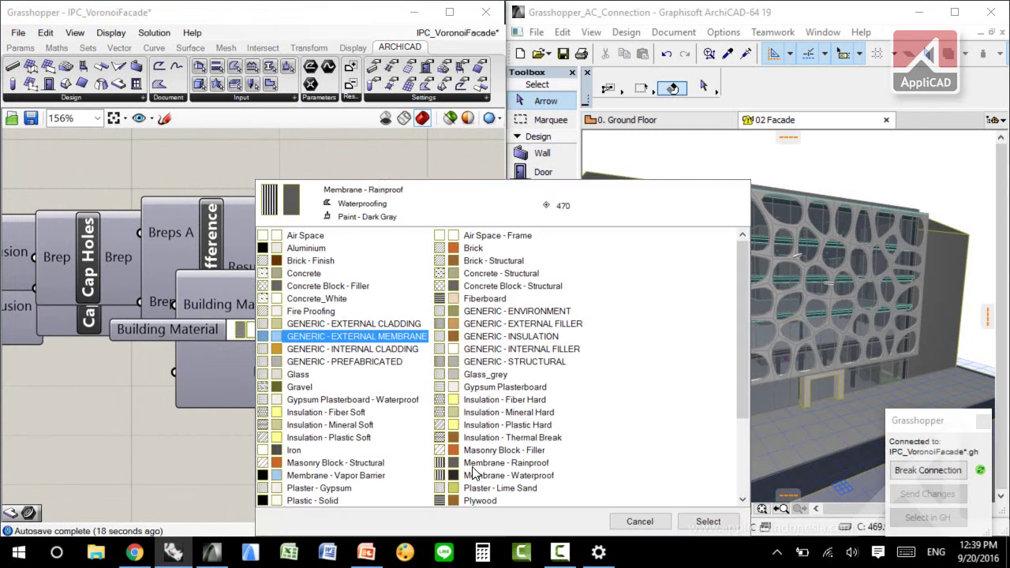
pyautogui.click(472, 500)
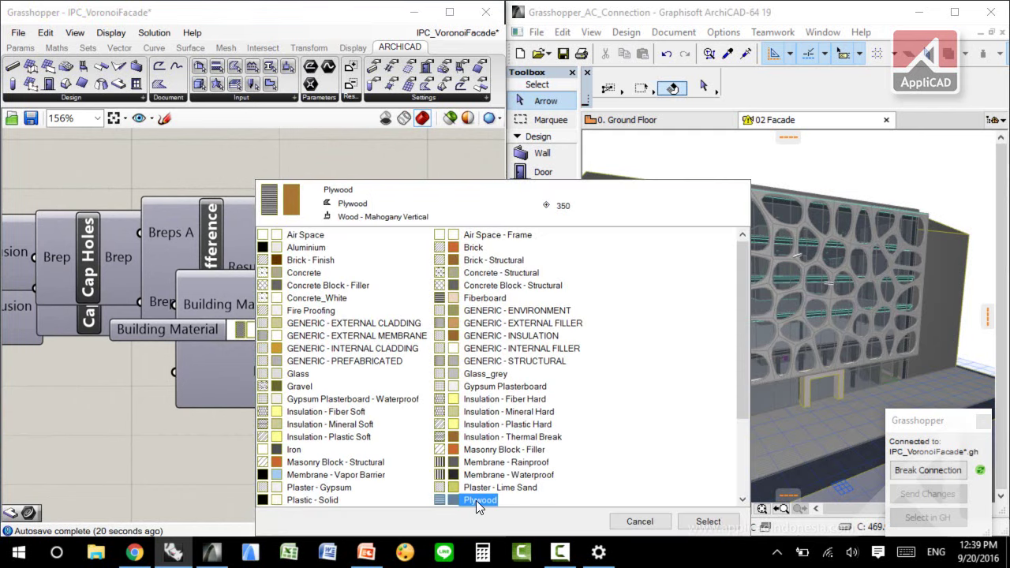
pyautogui.click(712, 523)
pyautogui.click(846, 189)
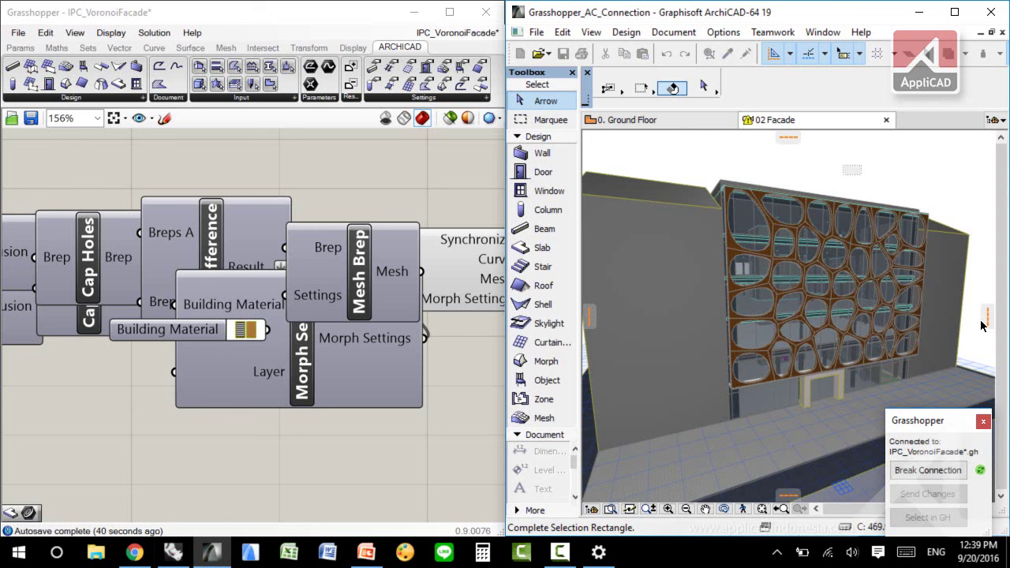
# Close Grasshopper and its connection palette, and close the Grasshopper_AC_Connection project in ArchiCAD without saving
pyautogui.click(982, 423)
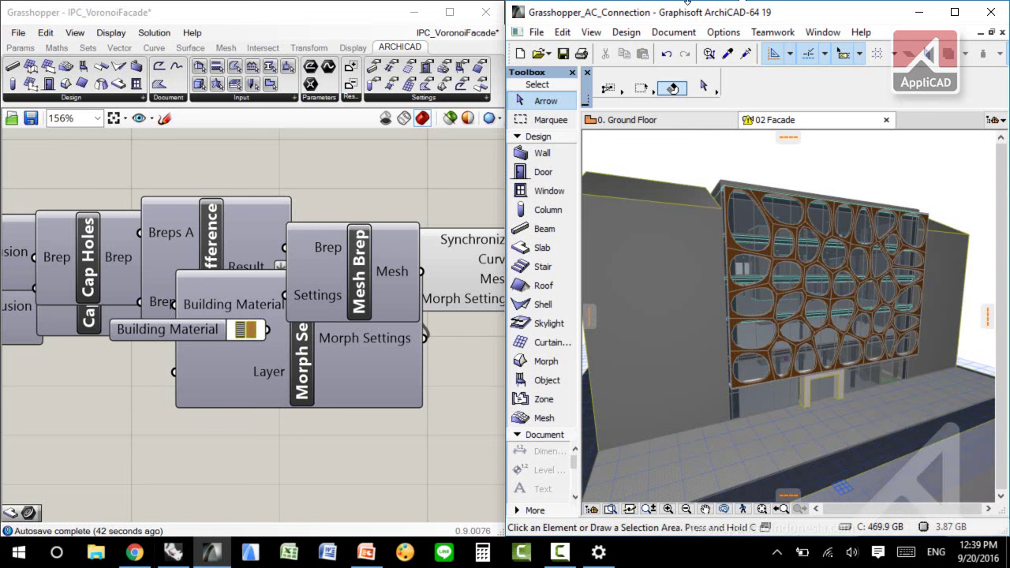
pyautogui.click(485, 12)
pyautogui.click(991, 12)
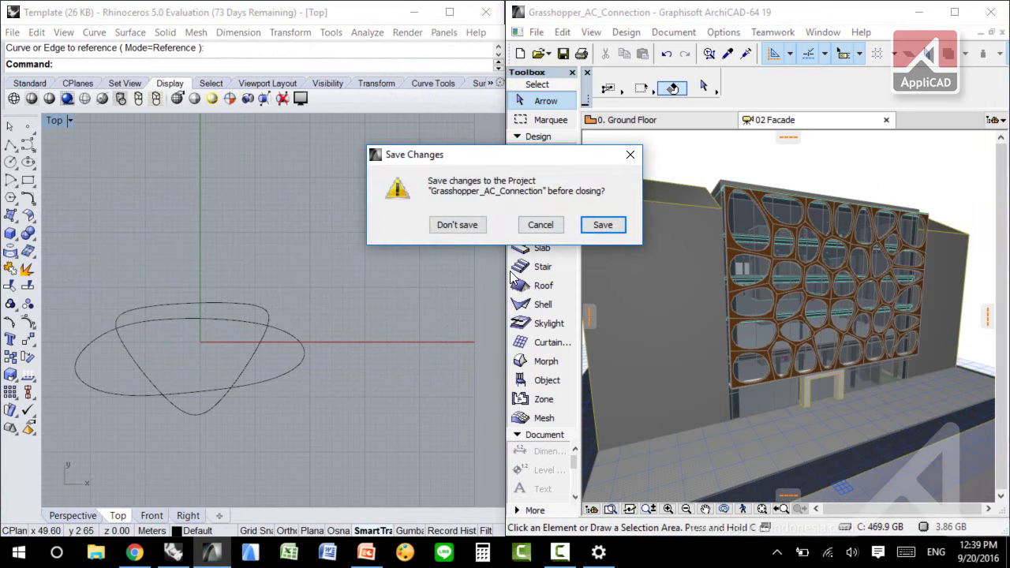
pyautogui.click(463, 225)
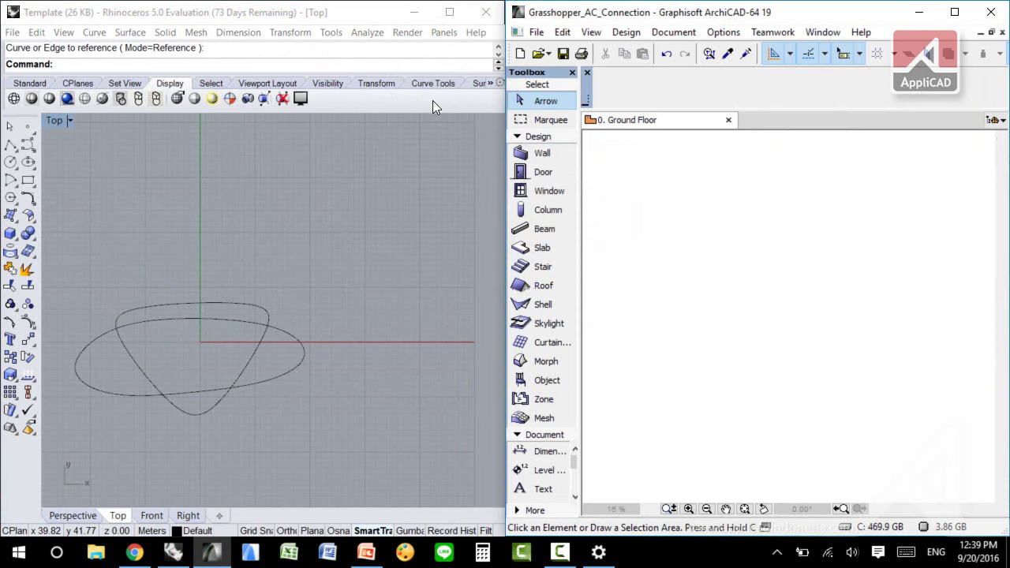
# Close the Template model in Rhinoceros without saving changes
pyautogui.click(485, 12)
pyautogui.click(273, 316)
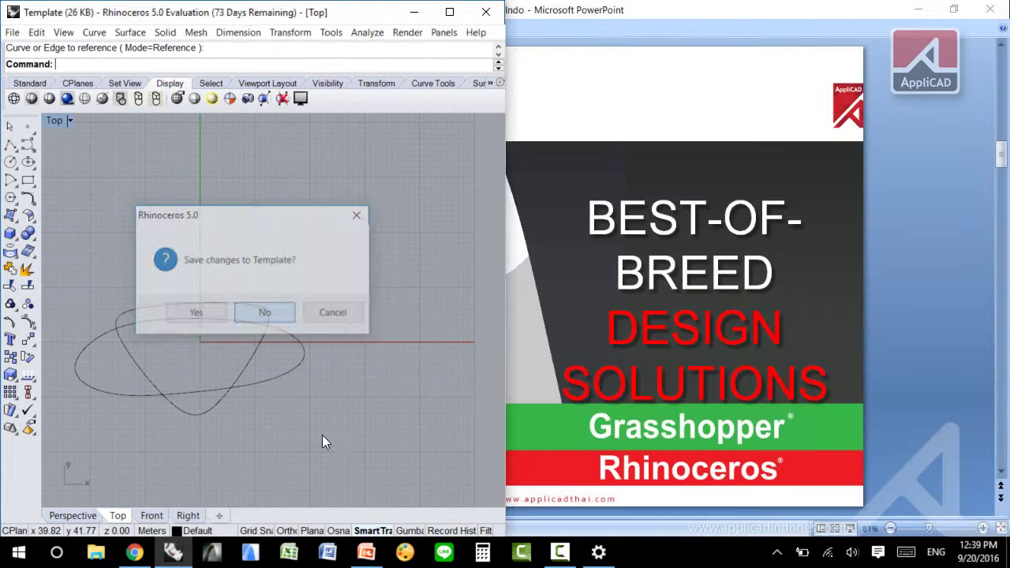
# Switch to the PowerPoint presentation, show the Algorithmic Design “Cooking” slide full screen and start its video
pyautogui.click(643, 364)
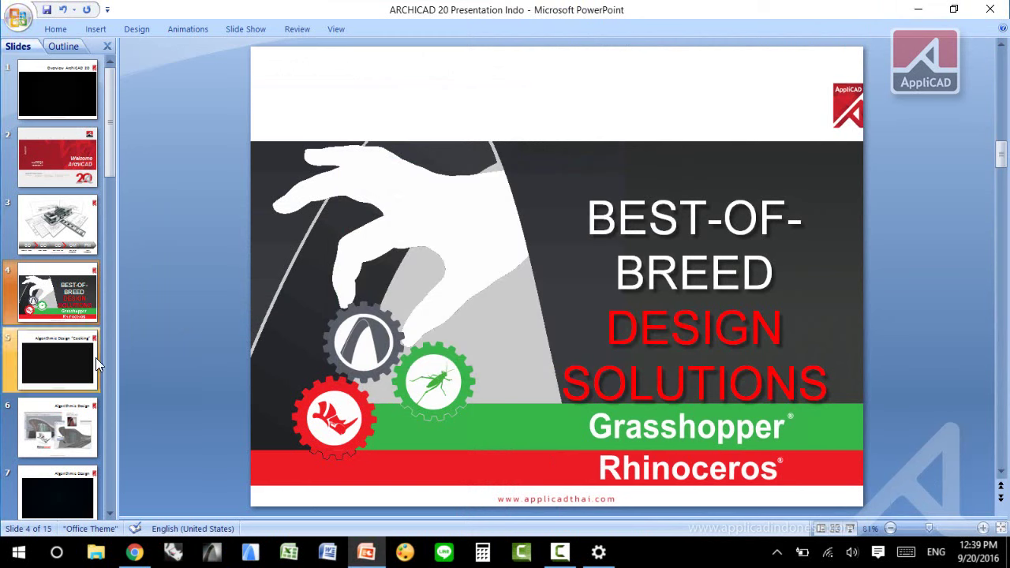
pyautogui.hotkey('shift', 'F5')
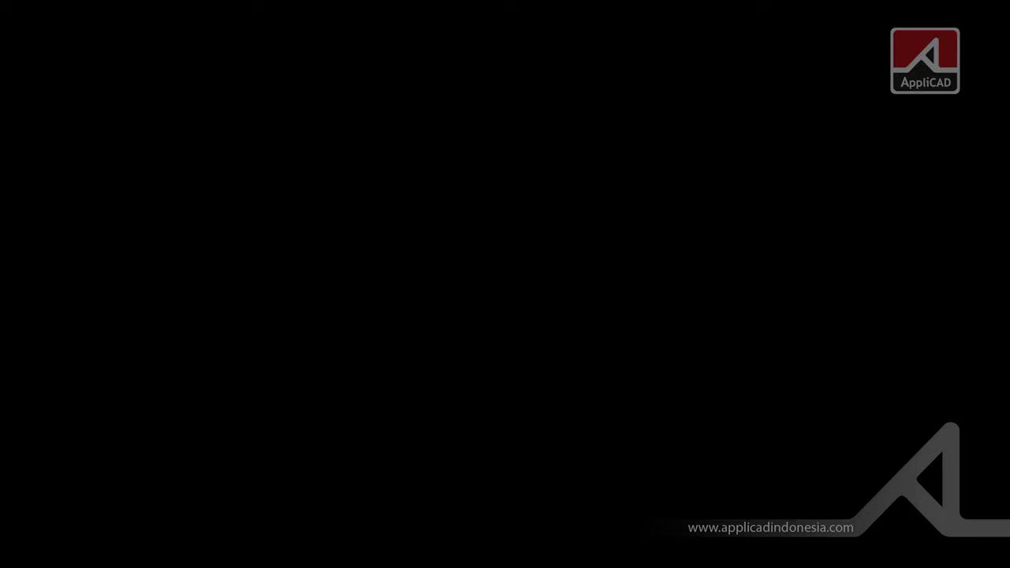
pyautogui.click(246, 294)
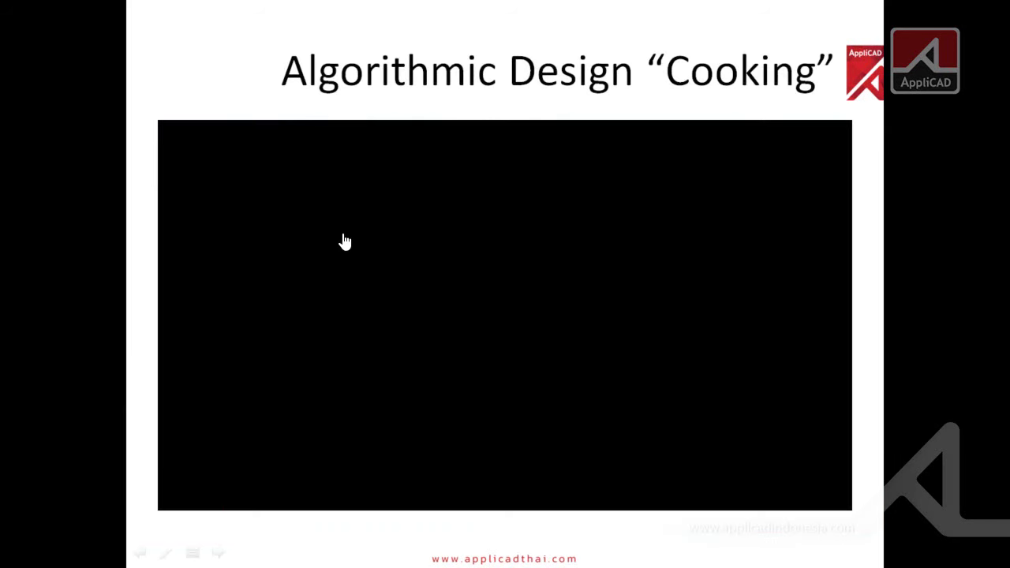
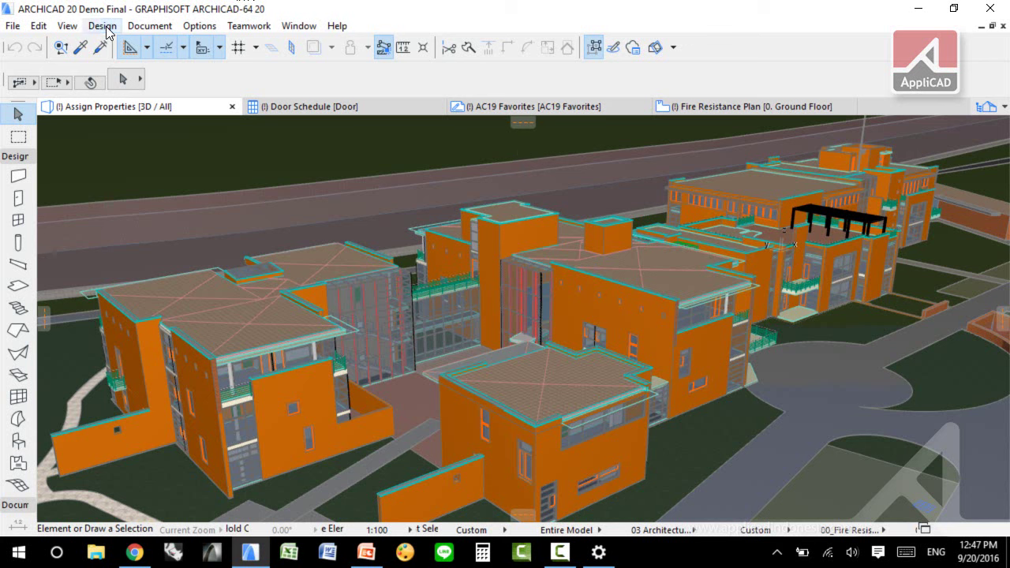
# Open ARCHICAD's Property Manager and show the definition of the Fire Resistance Rating property under General Ratings
pyautogui.click(106, 30)
pyautogui.moveTo(199, 28)
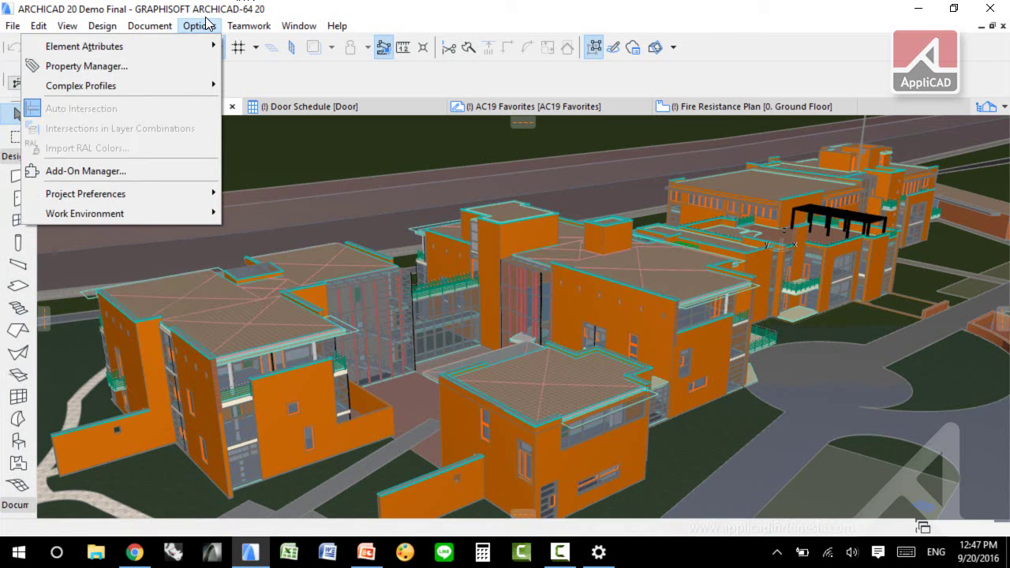
pyautogui.click(149, 67)
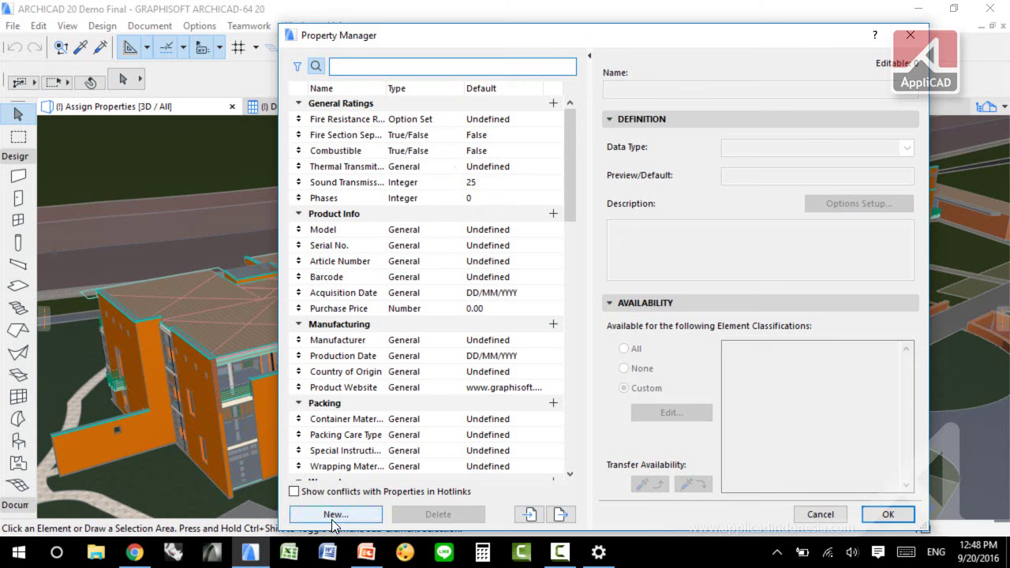
pyautogui.click(406, 424)
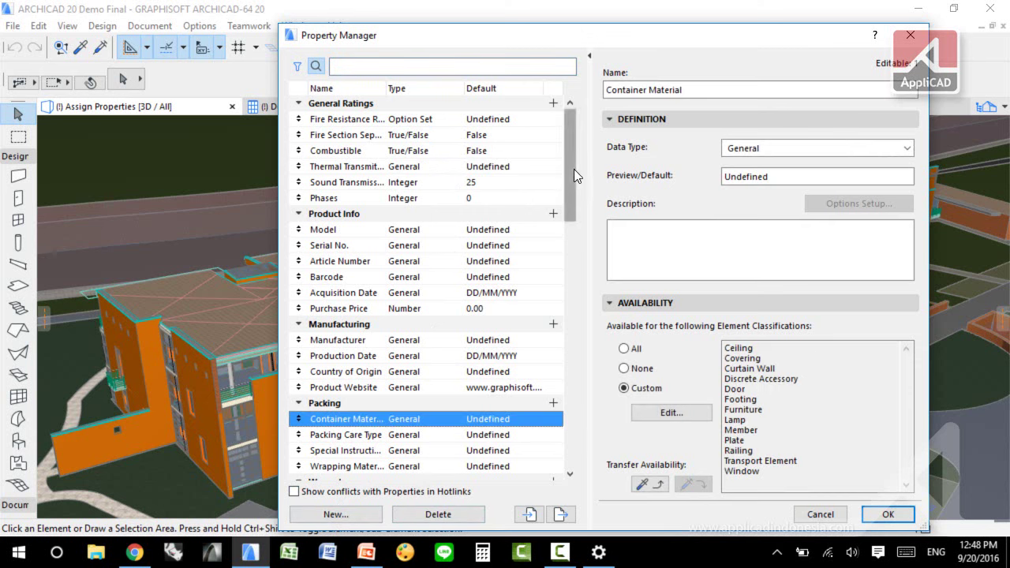
pyautogui.click(361, 124)
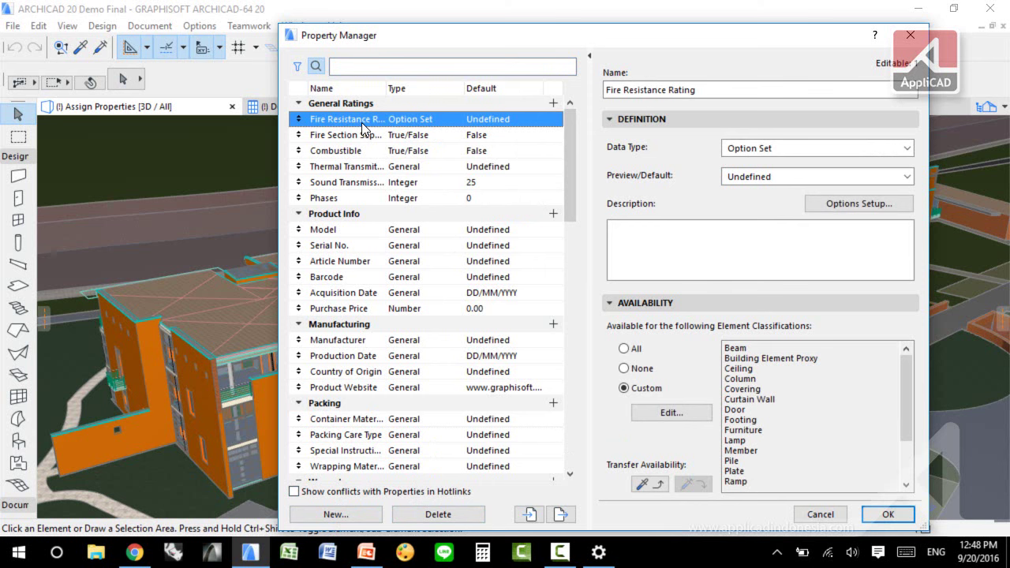
pyautogui.moveTo(444, 37); pyautogui.dragTo(353, 16)
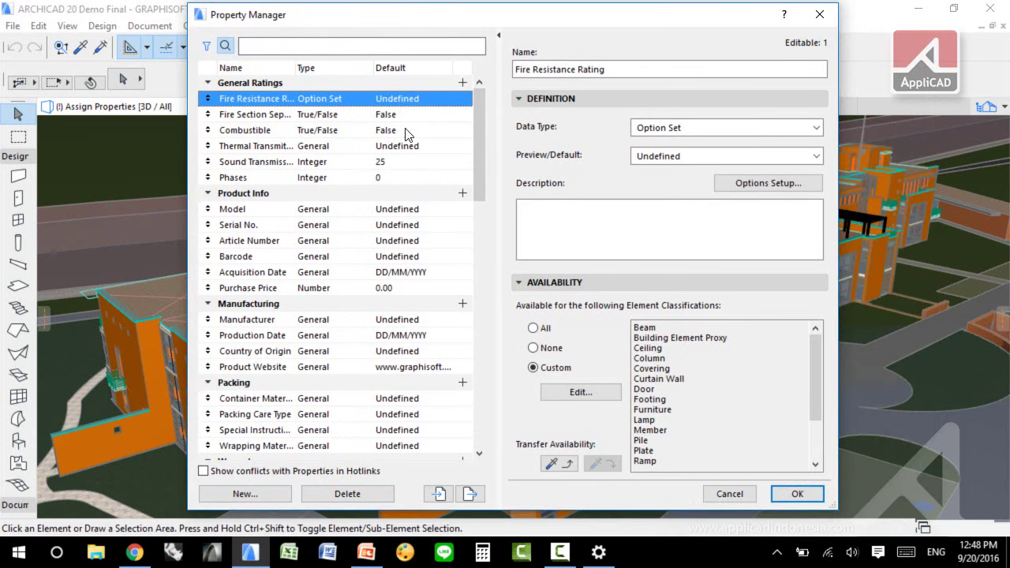
# Review the element classifications available for Fire Resistance Rating, switch Wall off and back on, and accept the property settings
pyautogui.click(581, 392)
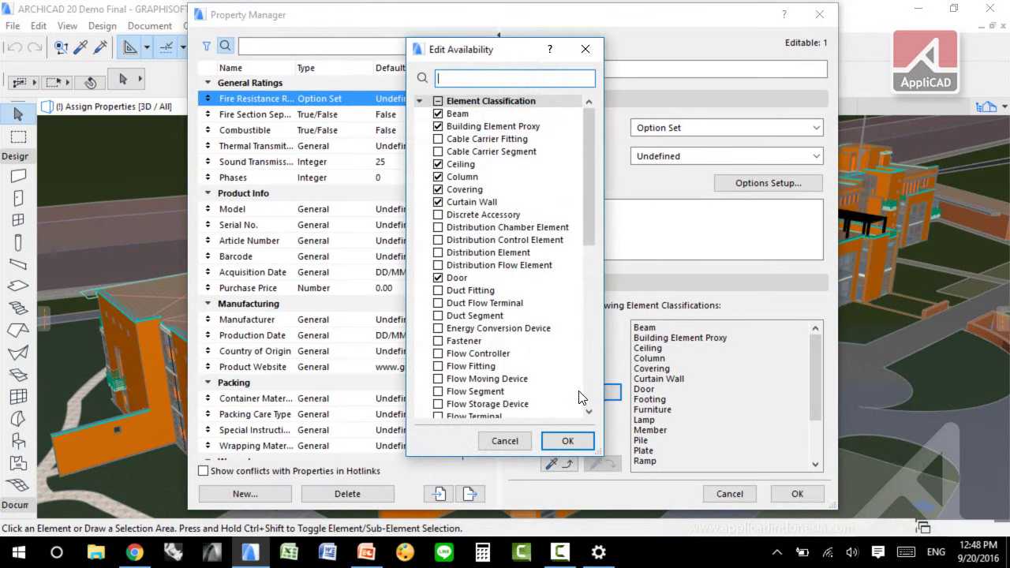
pyautogui.moveTo(513, 50); pyautogui.dragTo(652, 32)
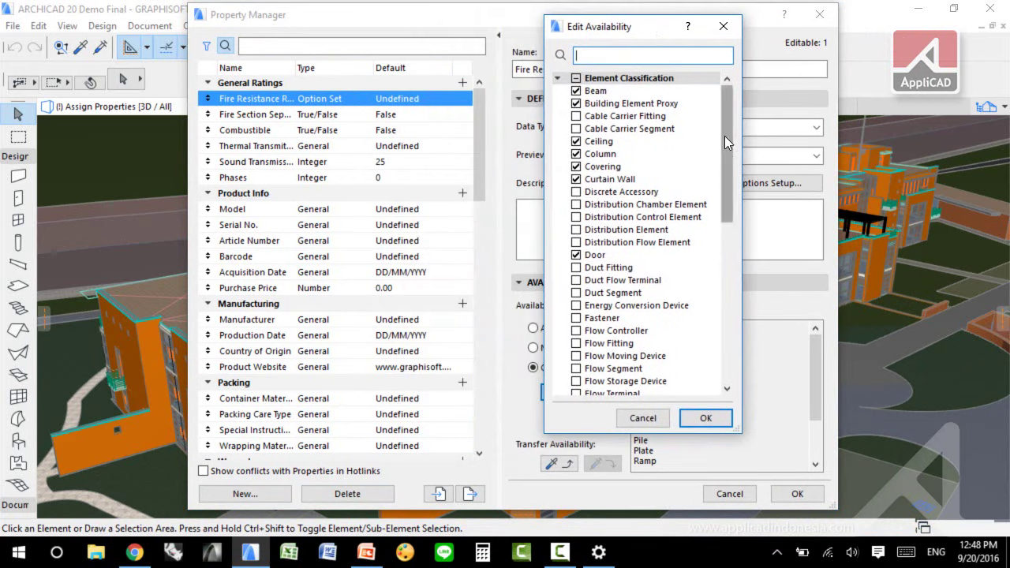
pyautogui.moveTo(724, 135); pyautogui.dragTo(723, 317)
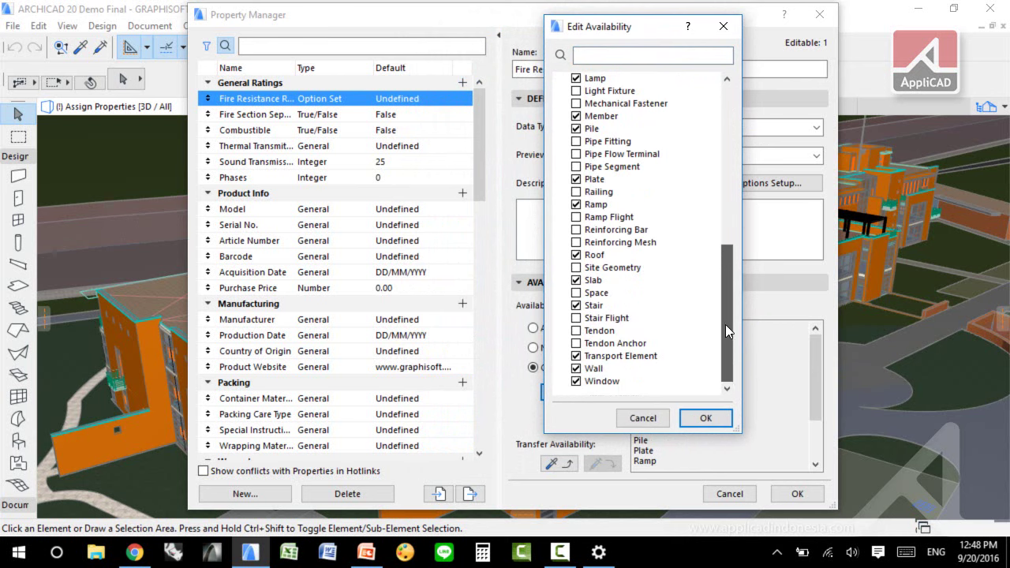
pyautogui.click(575, 381)
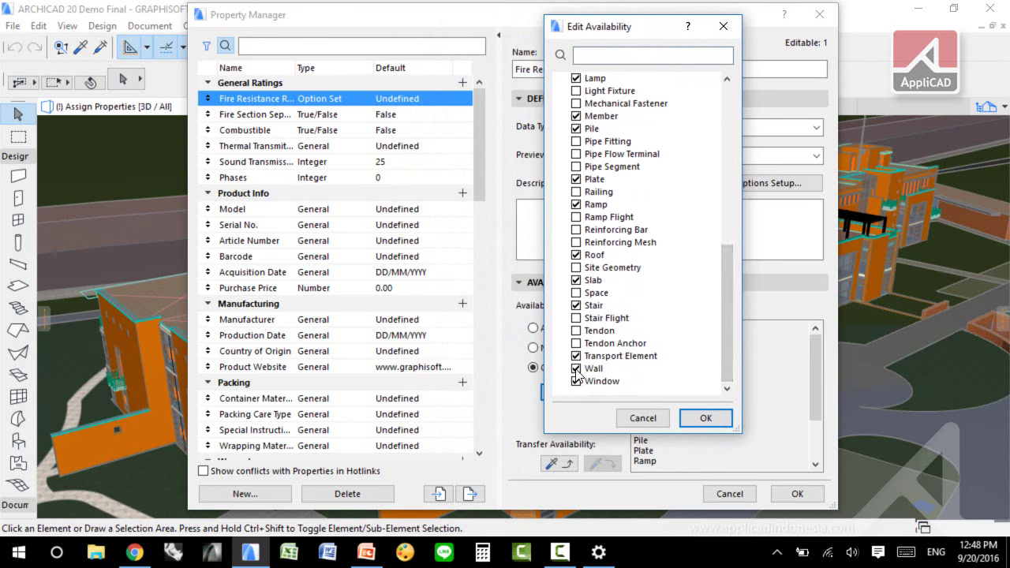
pyautogui.click(576, 368)
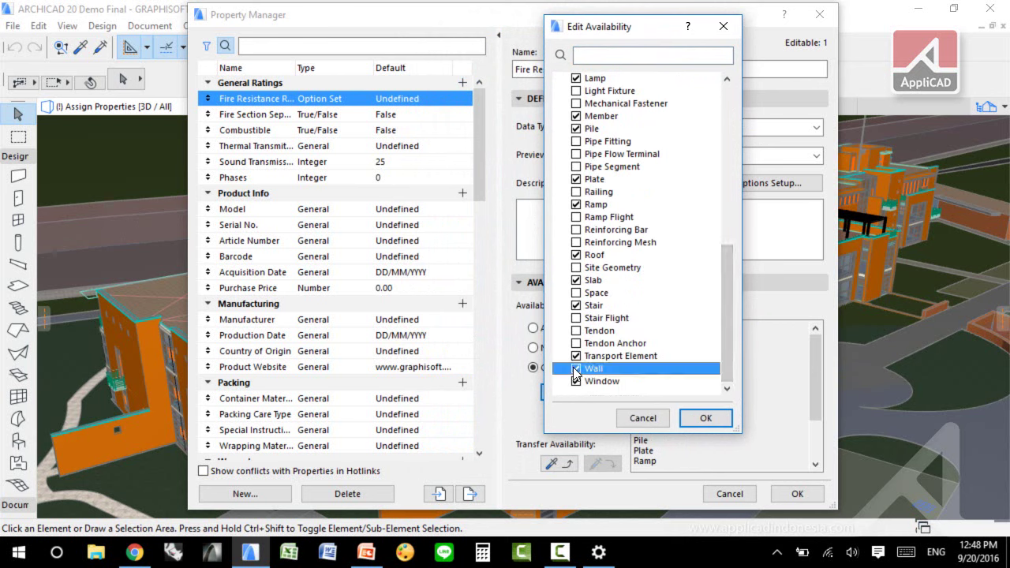
pyautogui.click(576, 368)
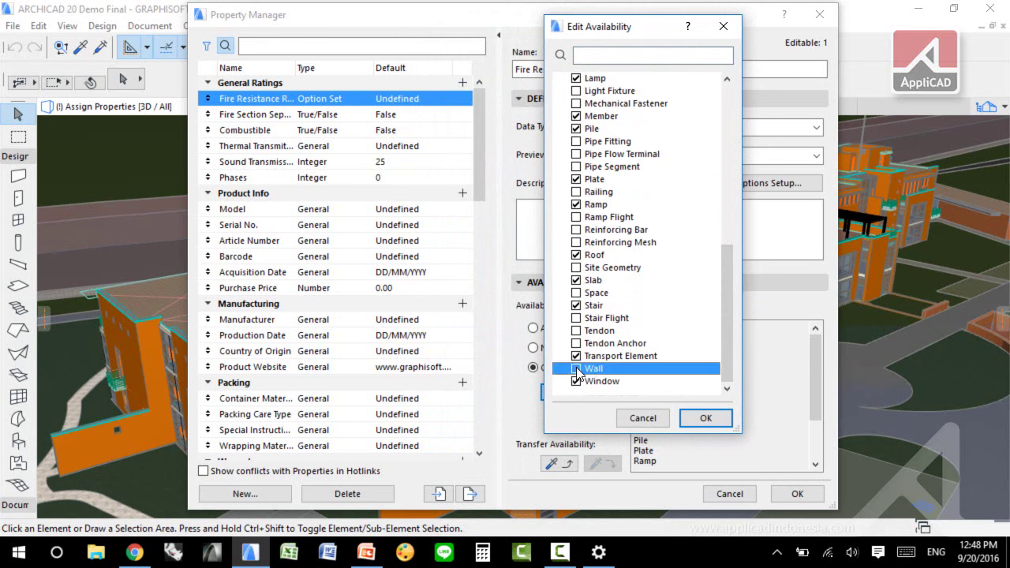
pyautogui.click(706, 418)
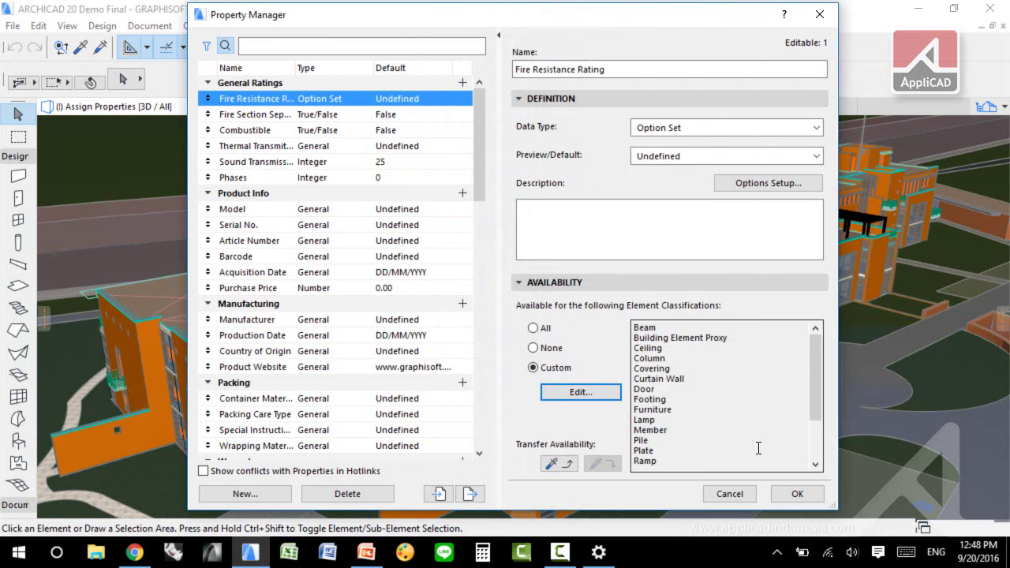
pyautogui.click(793, 493)
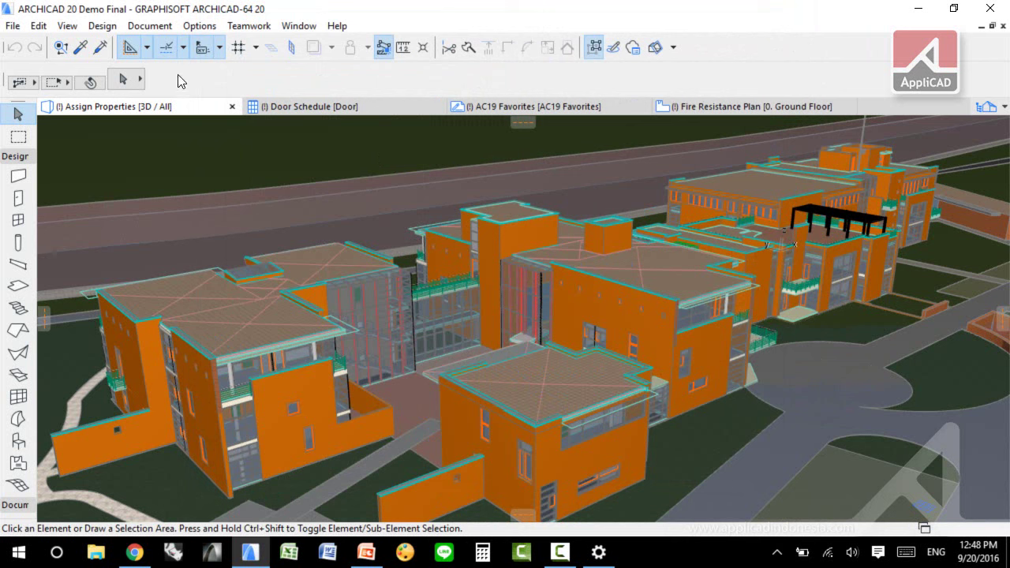
# Select all exterior walls in the 3D model using Find & Select with the Exterior Walls criteria set
pyautogui.click(14, 25)
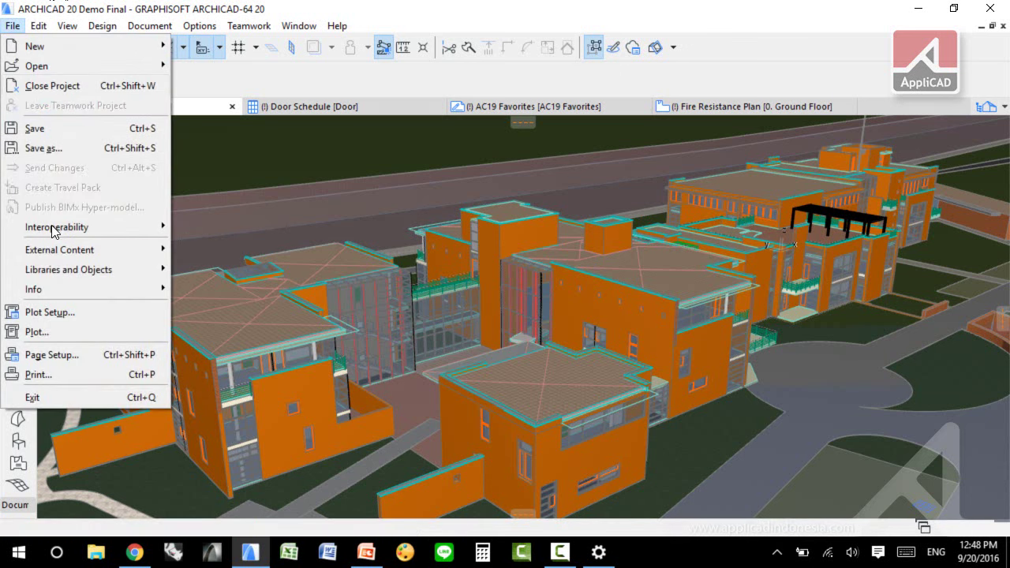
pyautogui.click(38, 25)
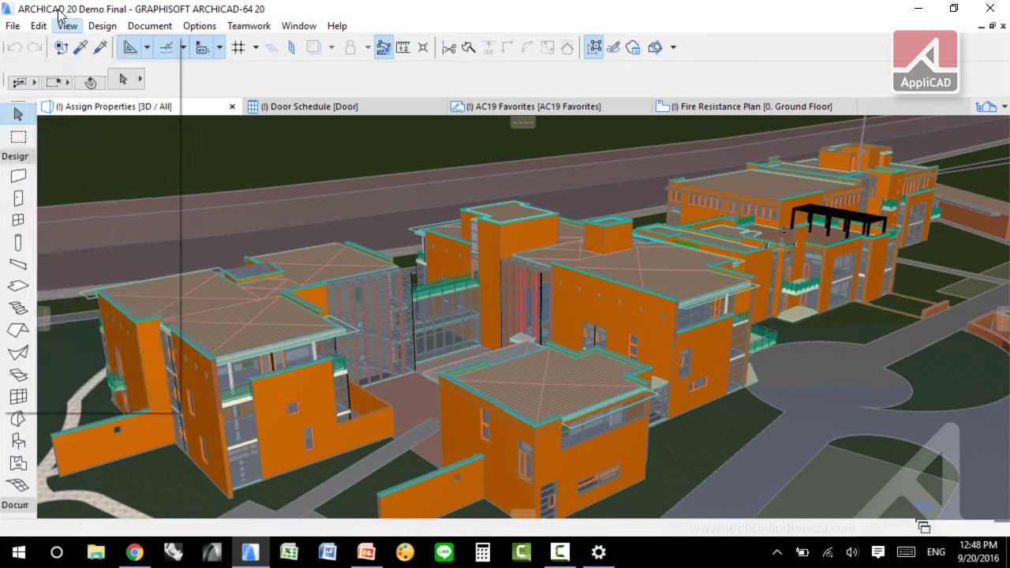
pyautogui.click(38, 25)
pyautogui.click(54, 224)
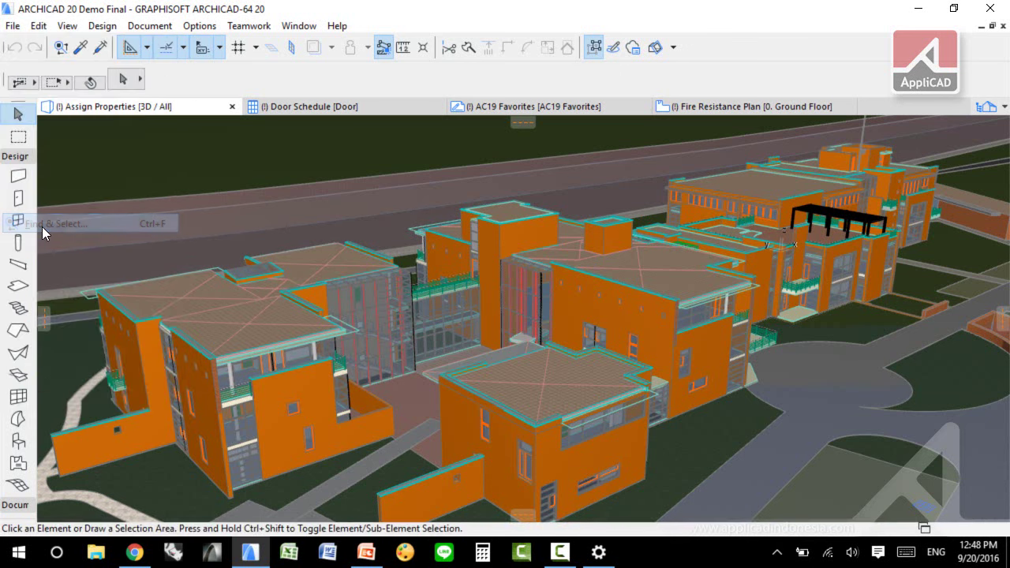
pyautogui.click(778, 330)
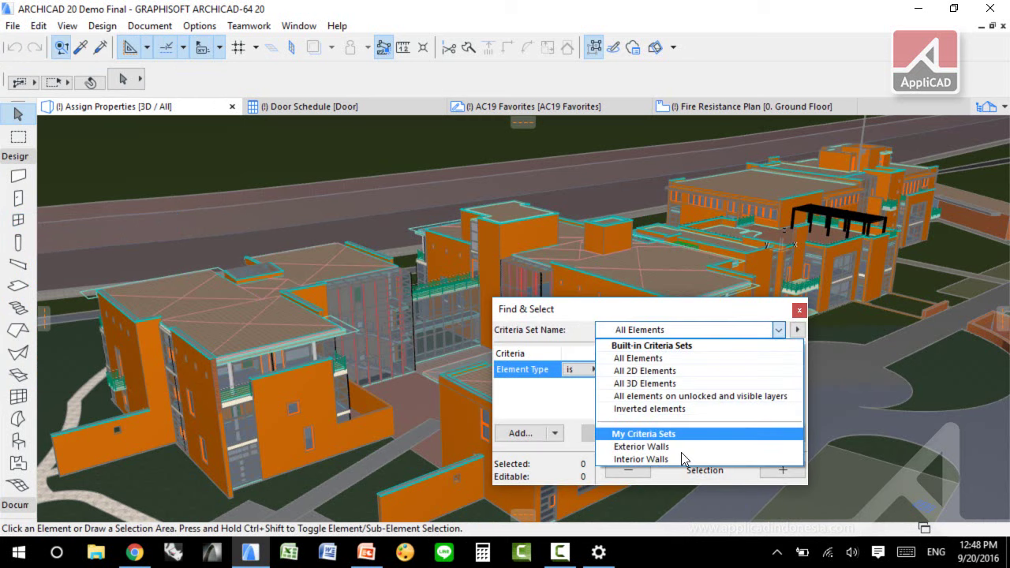
pyautogui.click(664, 447)
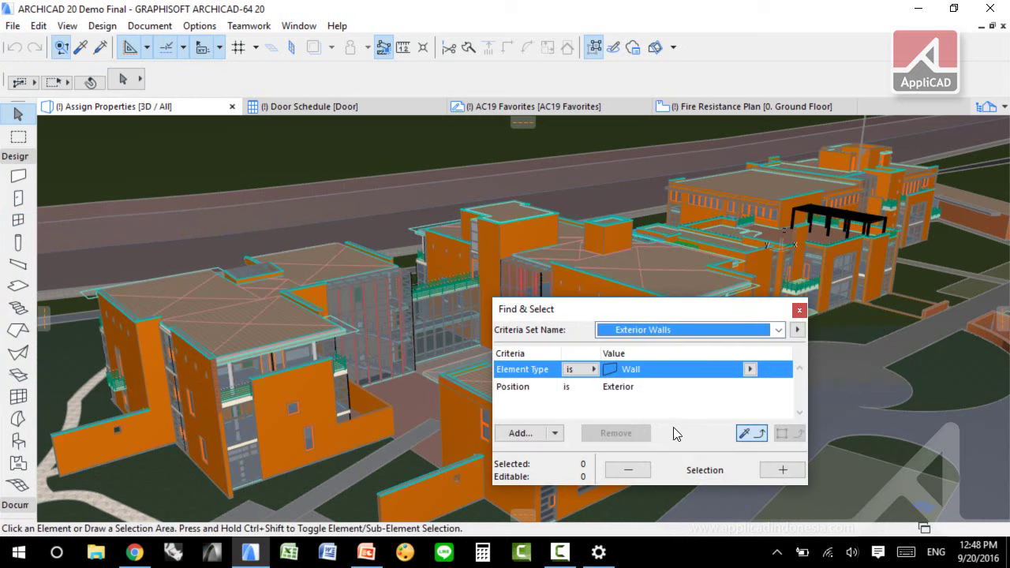
pyautogui.click(783, 469)
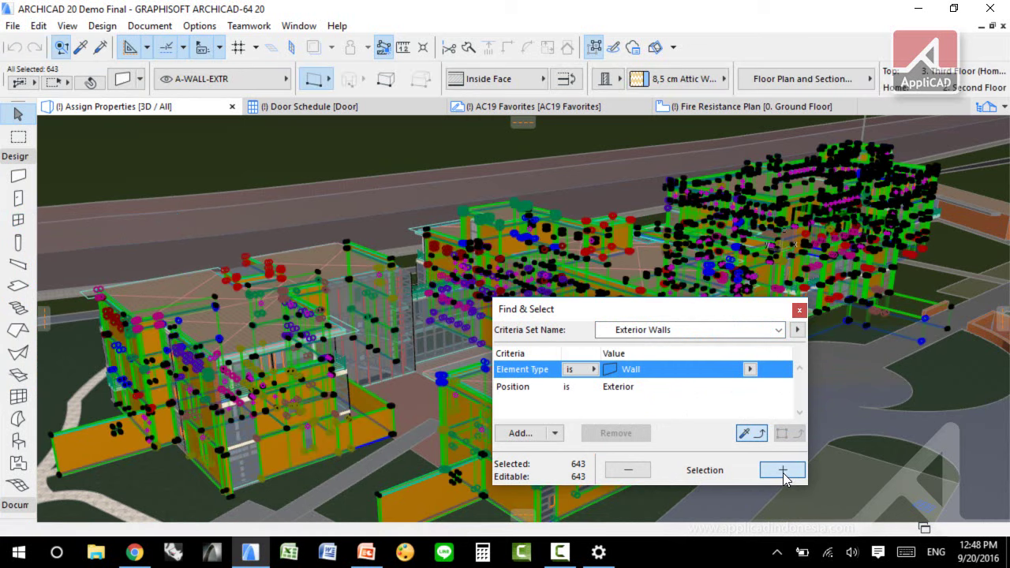
pyautogui.click(799, 310)
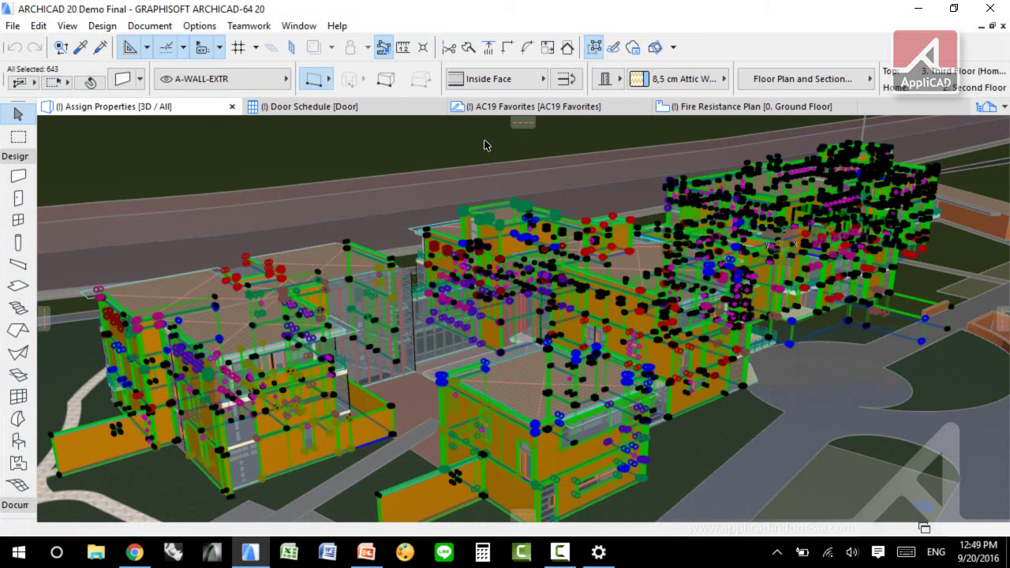
# Review the Fire Resistance Rating options for the selected exterior walls, keep 60 minutes, and accept the wall settings
pyautogui.click(126, 86)
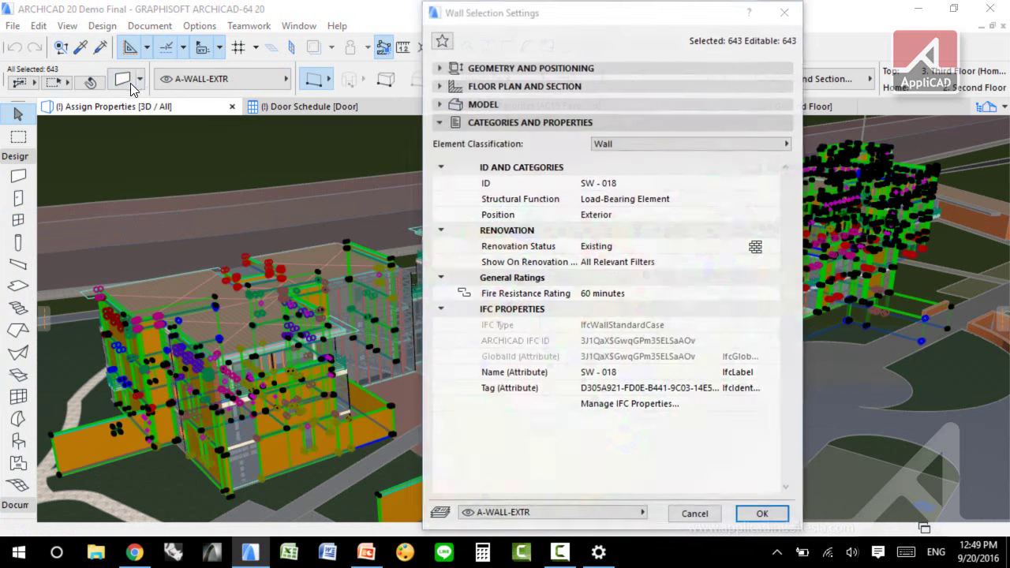
pyautogui.click(599, 294)
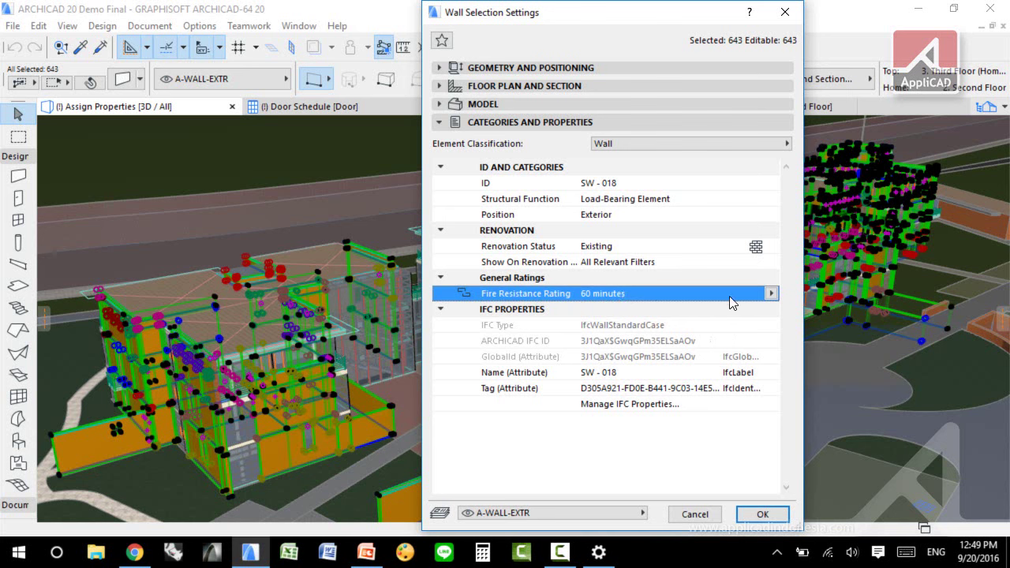
pyautogui.click(771, 294)
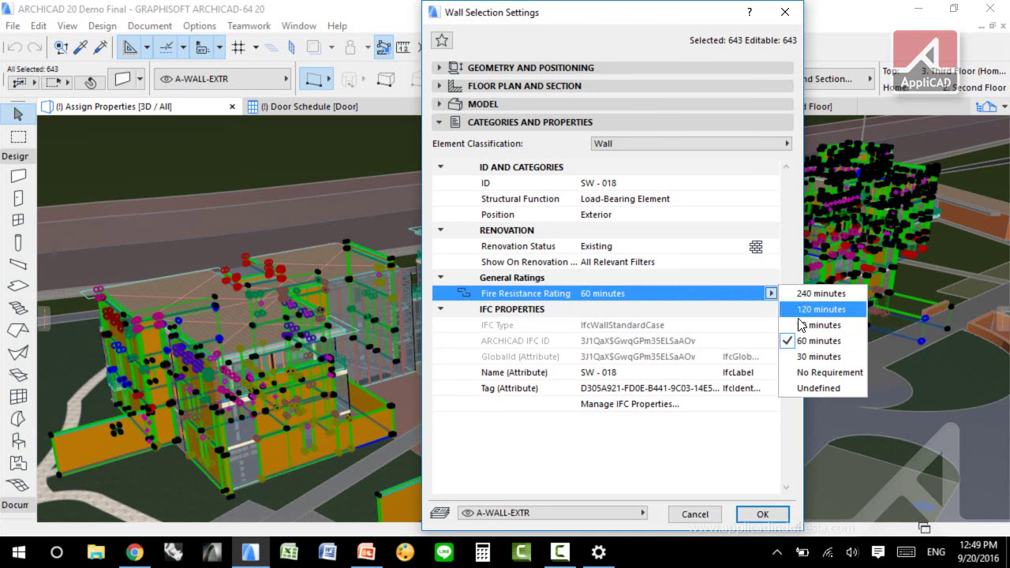
pyautogui.click(725, 283)
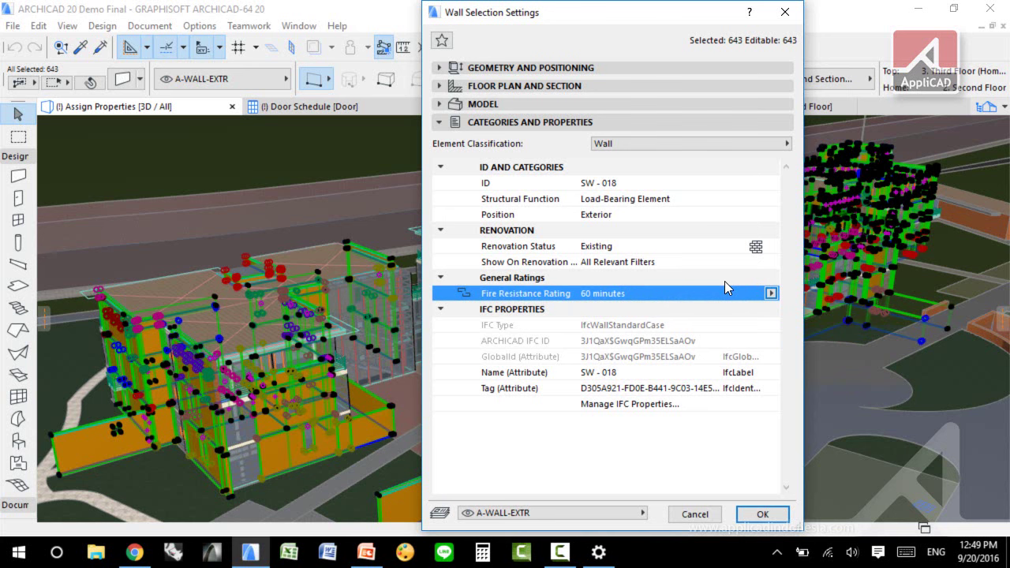
pyautogui.click(762, 515)
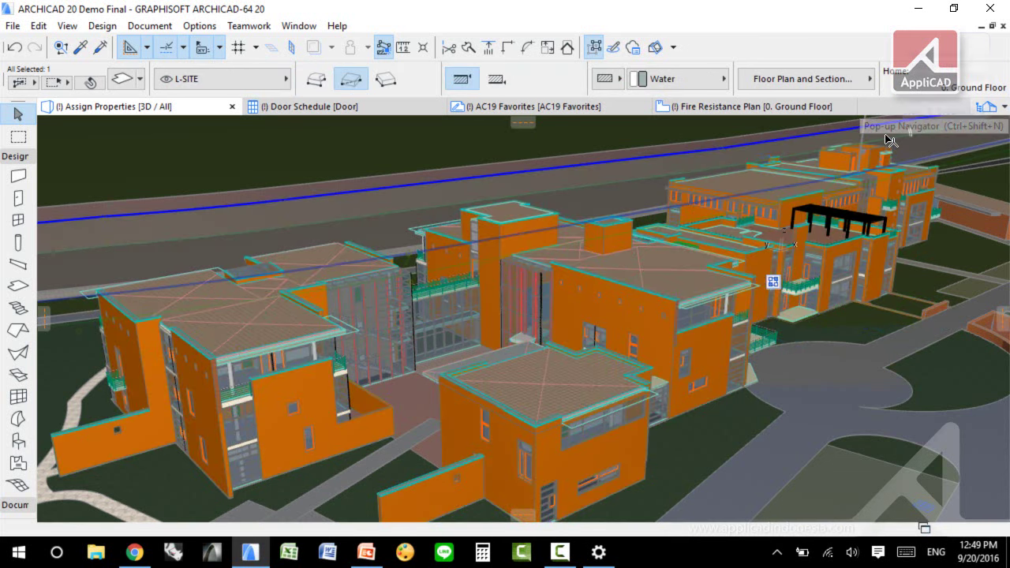
# Open the Property List wall schedule, hide its formatting options, and review the Fire Resistance Rating column for interior and exterior walls
pyautogui.click(999, 113)
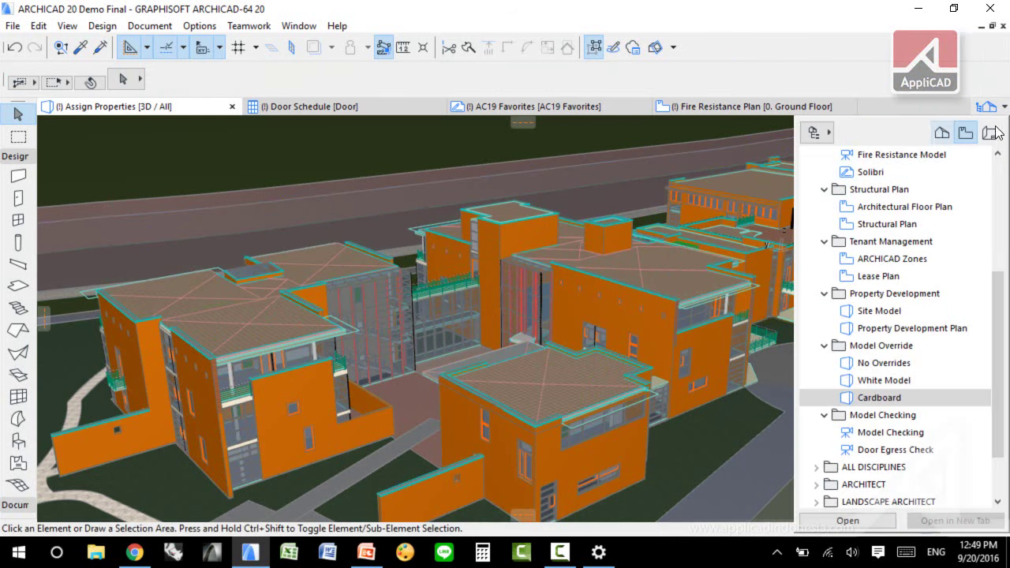
pyautogui.click(941, 133)
pyautogui.click(964, 133)
pyautogui.doubleClick(877, 225)
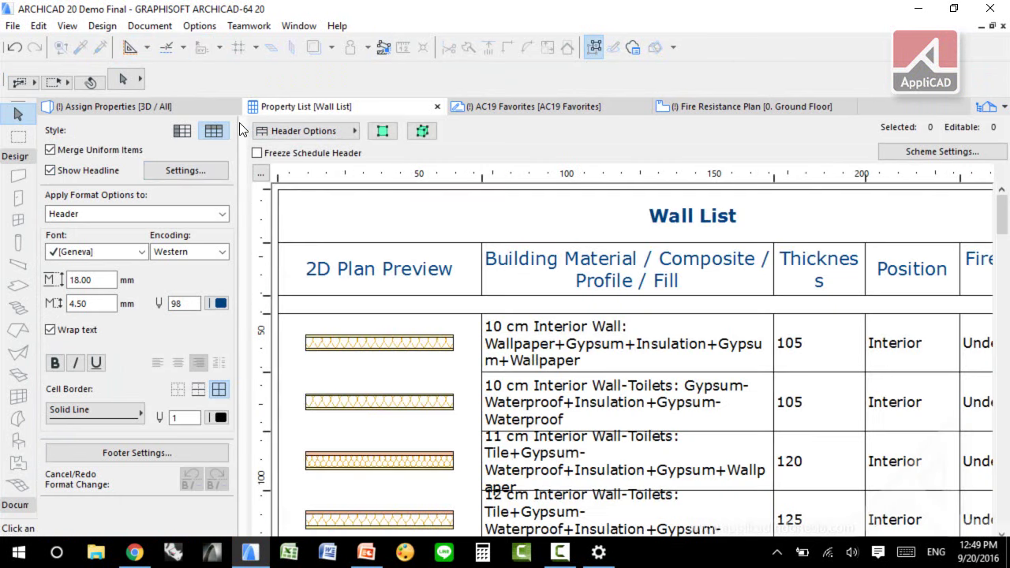
pyautogui.click(241, 129)
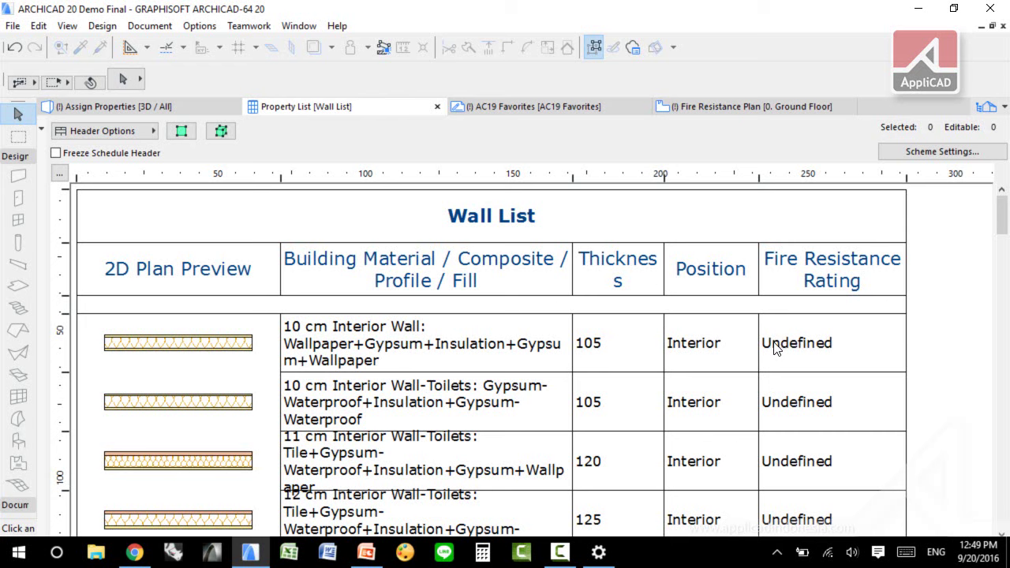
pyautogui.scroll(-10, 543, 341)
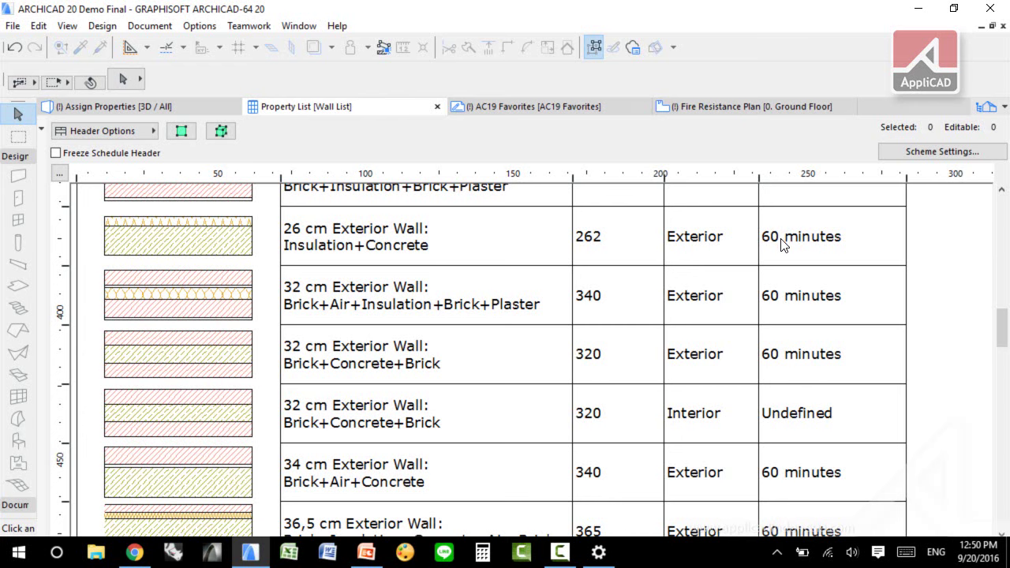
pyautogui.scroll(10, 190, 331)
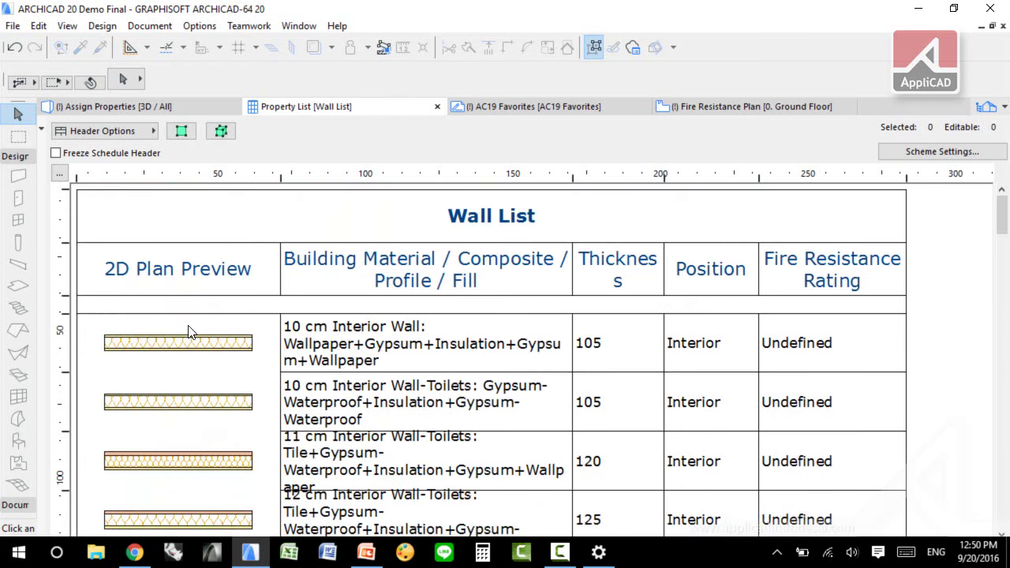
# Look through the wall list's fire resistance ratings and open the Door Schedule from the Manufacturer Data views
pyautogui.scroll(-5, 167, 406)
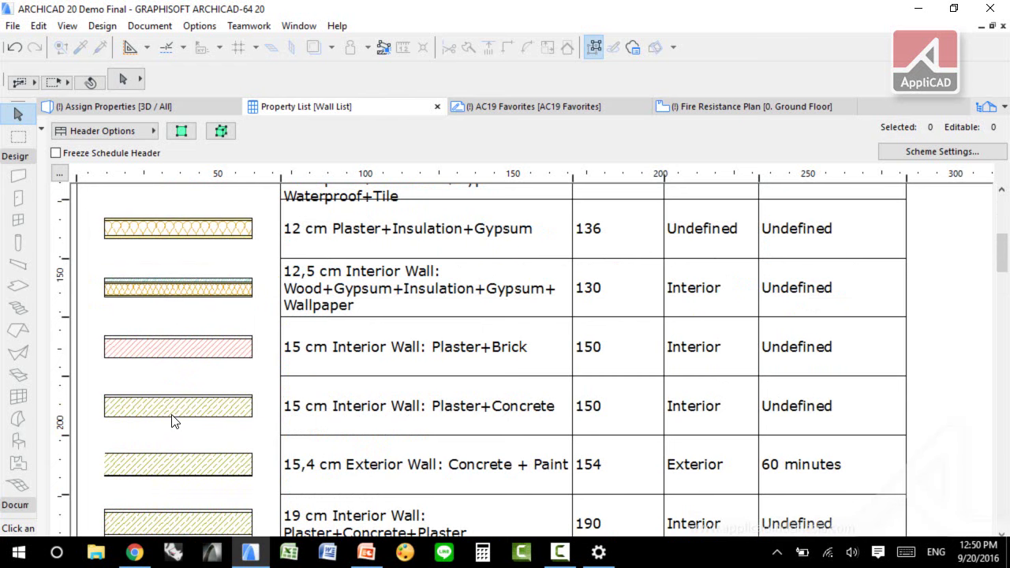
pyautogui.scroll(5, 174, 419)
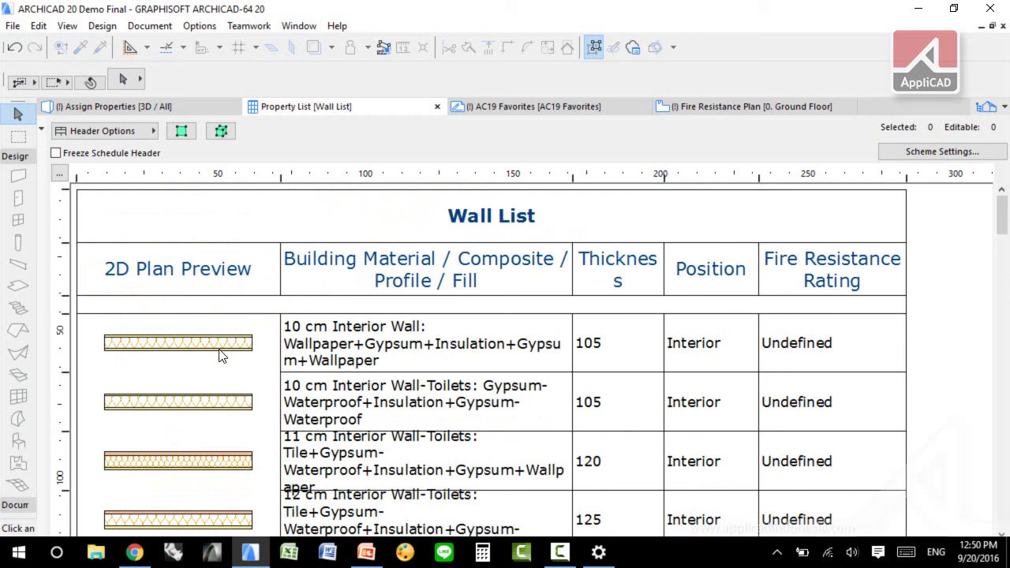
pyautogui.click(1005, 110)
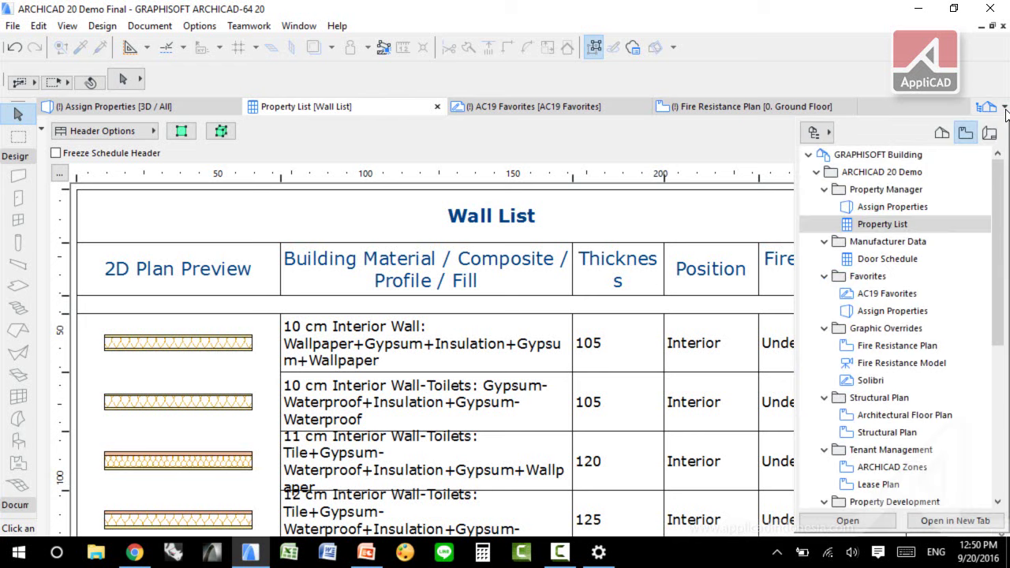
pyautogui.click(877, 268)
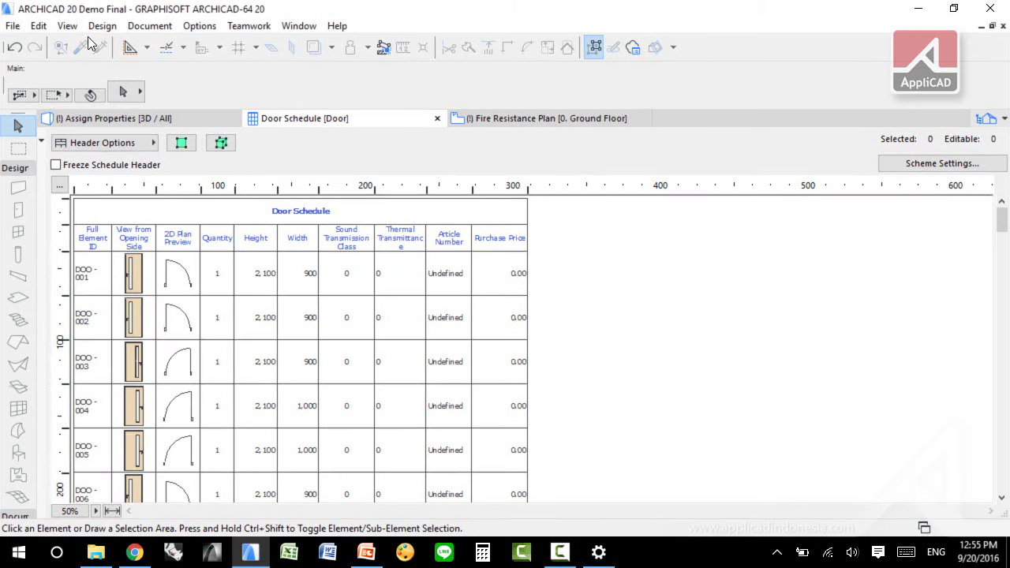
# Start importing property values into elements and open the Door Properties workbook in Excel from the file selection dialog
pyautogui.click(15, 26)
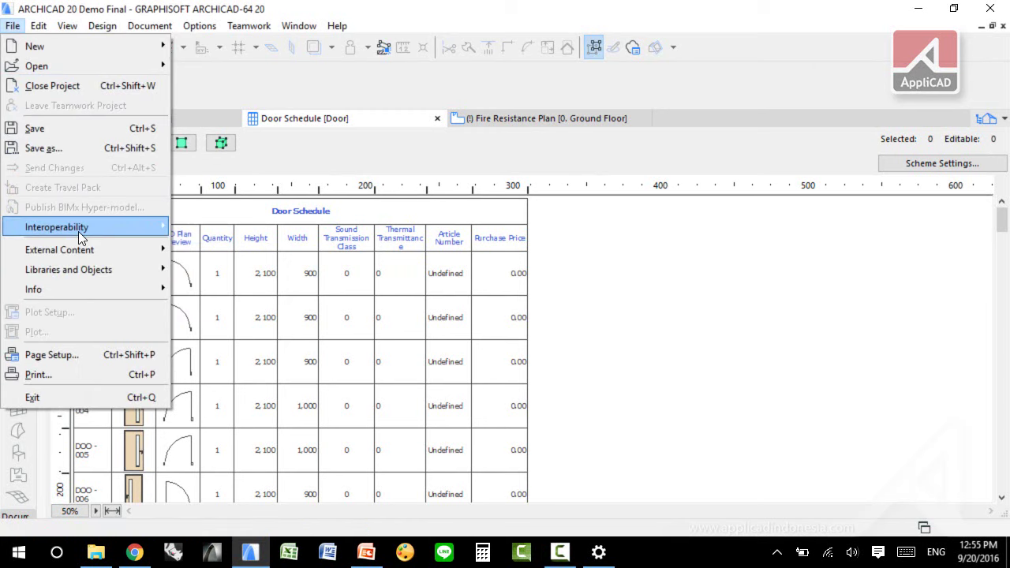
pyautogui.moveTo(78, 229)
pyautogui.moveTo(279, 290)
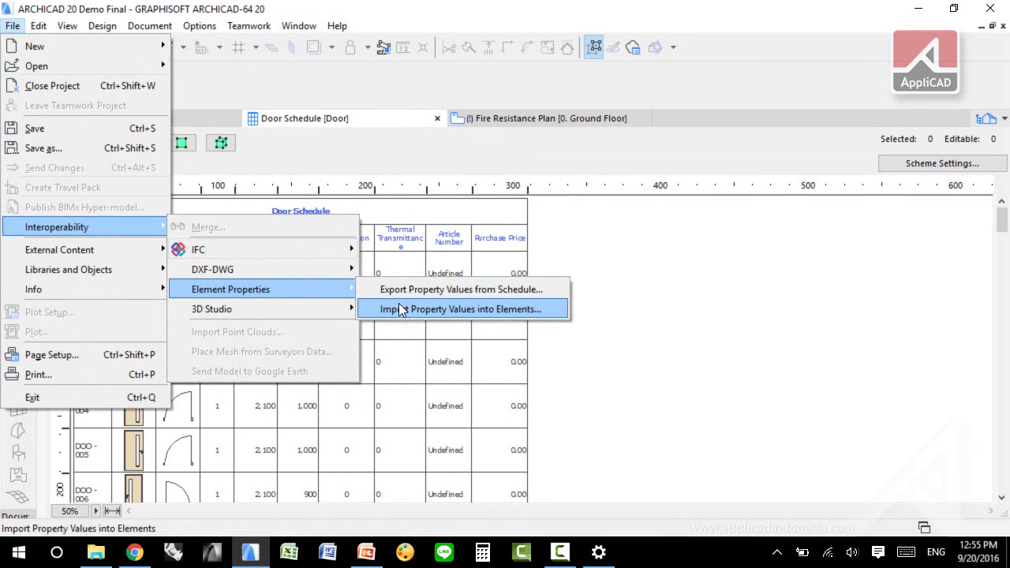
pyautogui.click(399, 308)
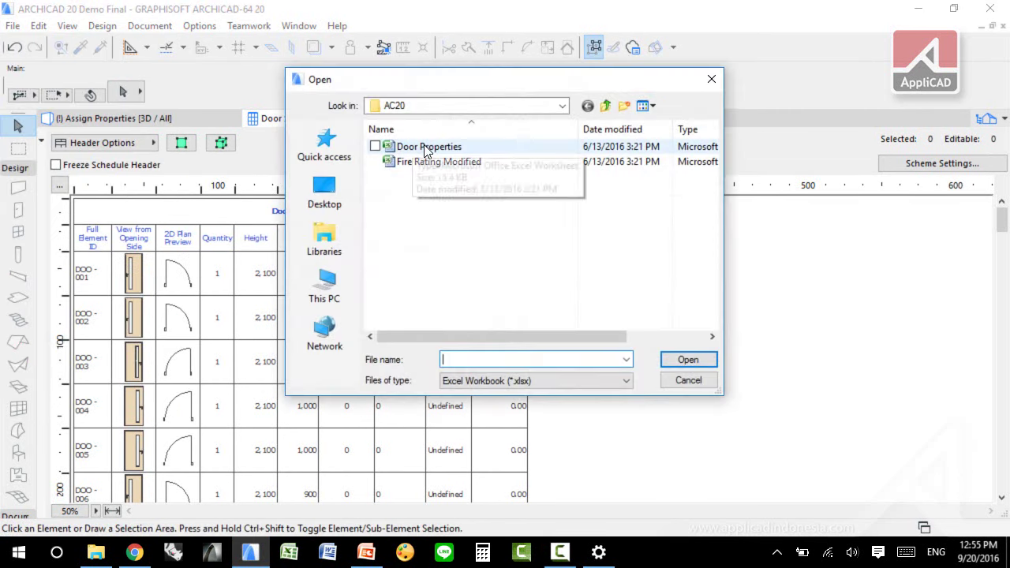
pyautogui.click(425, 149)
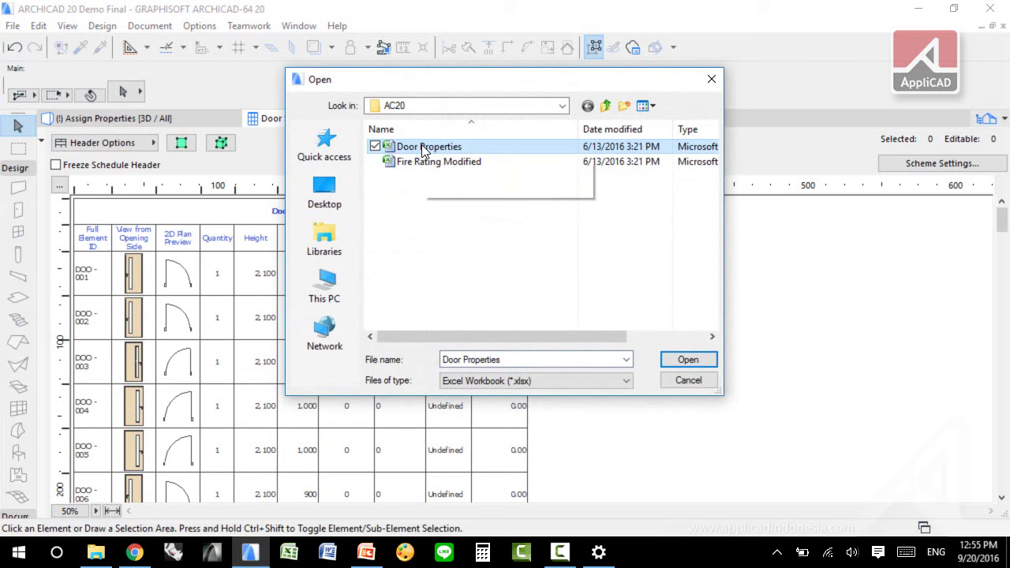
pyautogui.rightClick(422, 148)
pyautogui.click(375, 182)
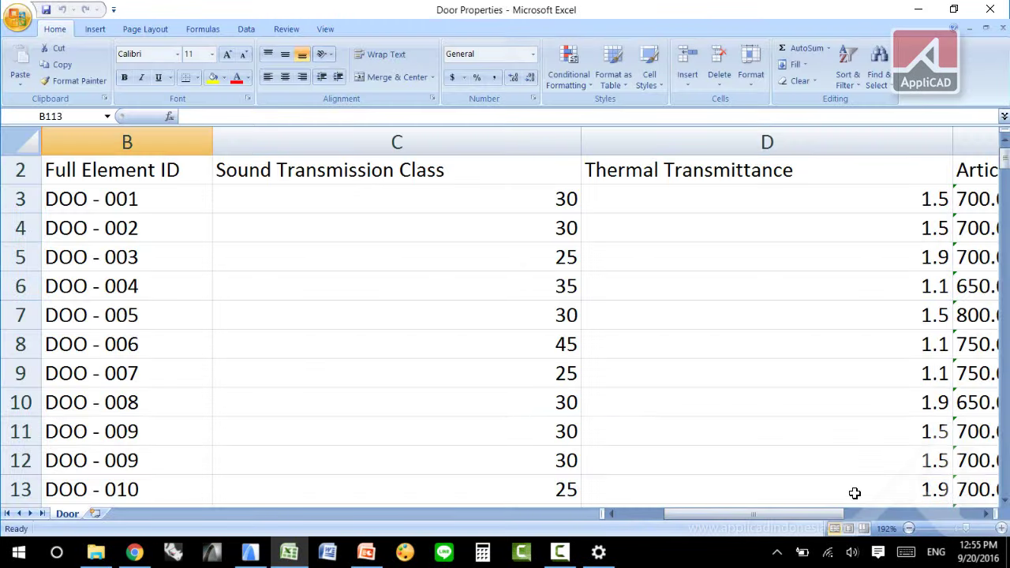
# Examine the sound transmission, thermal transmittance, article number and purchase price columns of the Door Properties sheet at 100% zoom
pyautogui.click(907, 528)
pyautogui.click(908, 528)
pyautogui.click(908, 527)
pyautogui.click(908, 528)
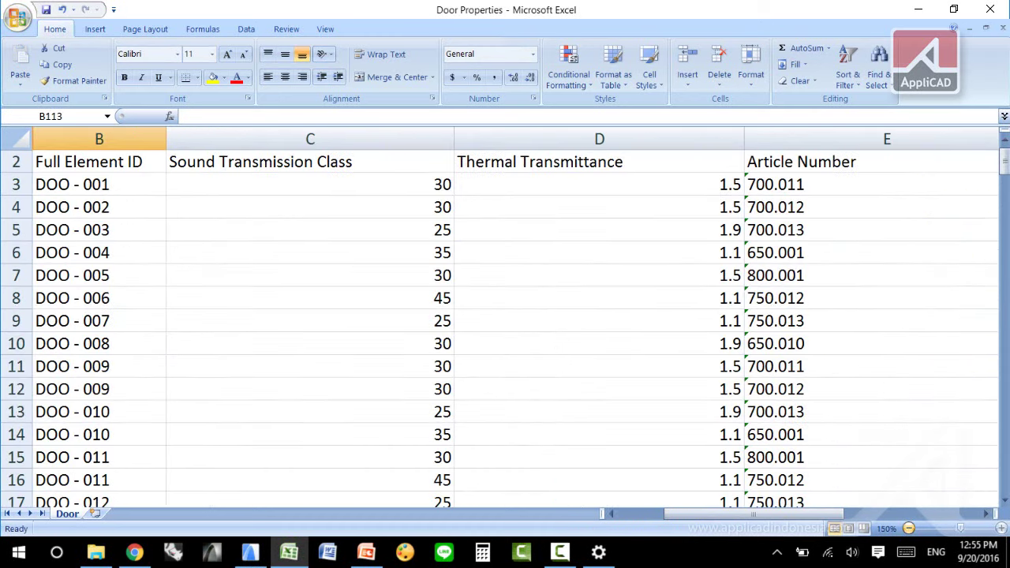
pyautogui.click(908, 528)
pyautogui.click(908, 527)
pyautogui.click(908, 527)
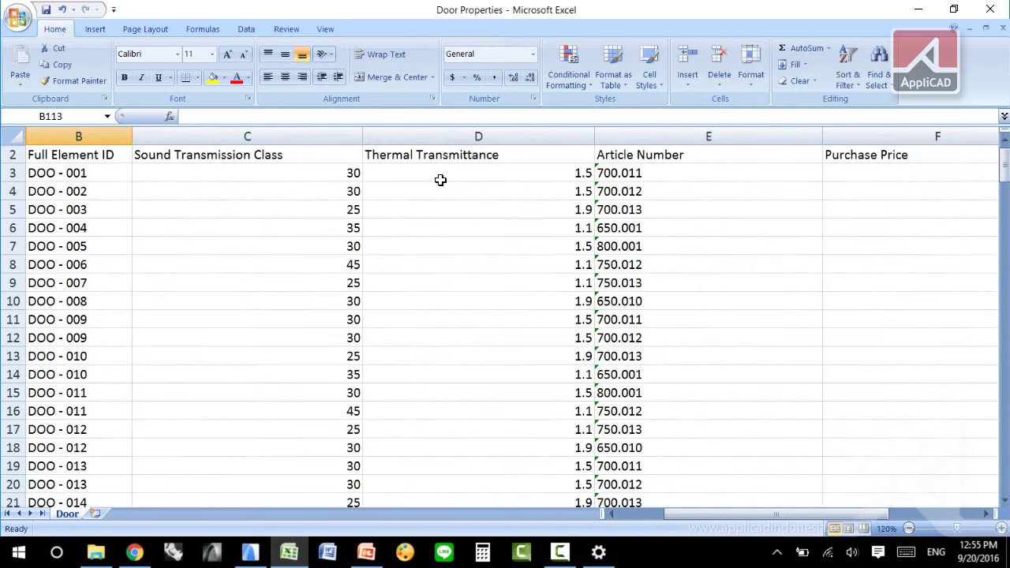
pyautogui.click(907, 528)
pyautogui.click(908, 527)
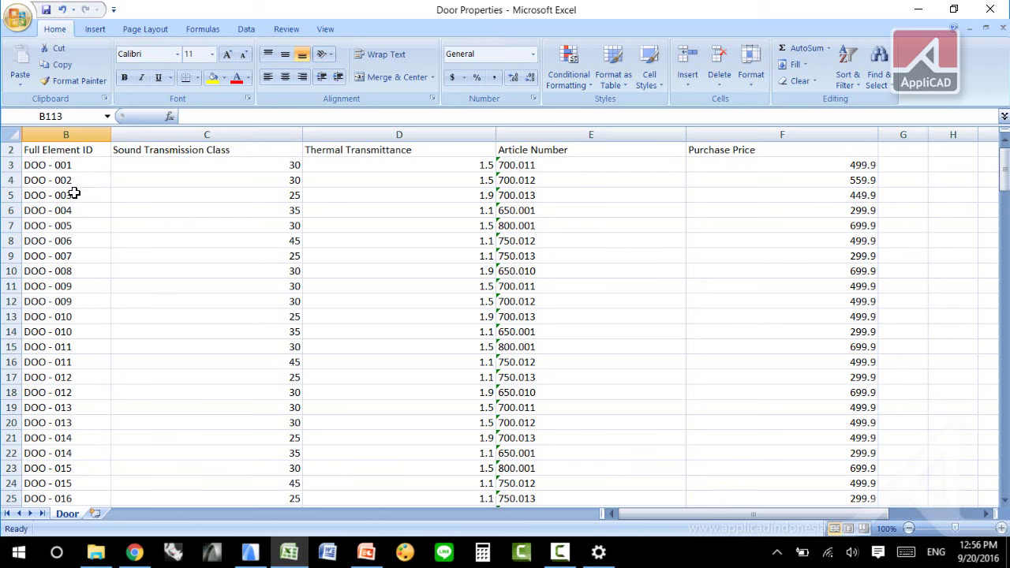
# Switch back to ARCHICAD and import all property values from the Door Properties workbook into the doors
pyautogui.hotkey('alt', 'Tab')
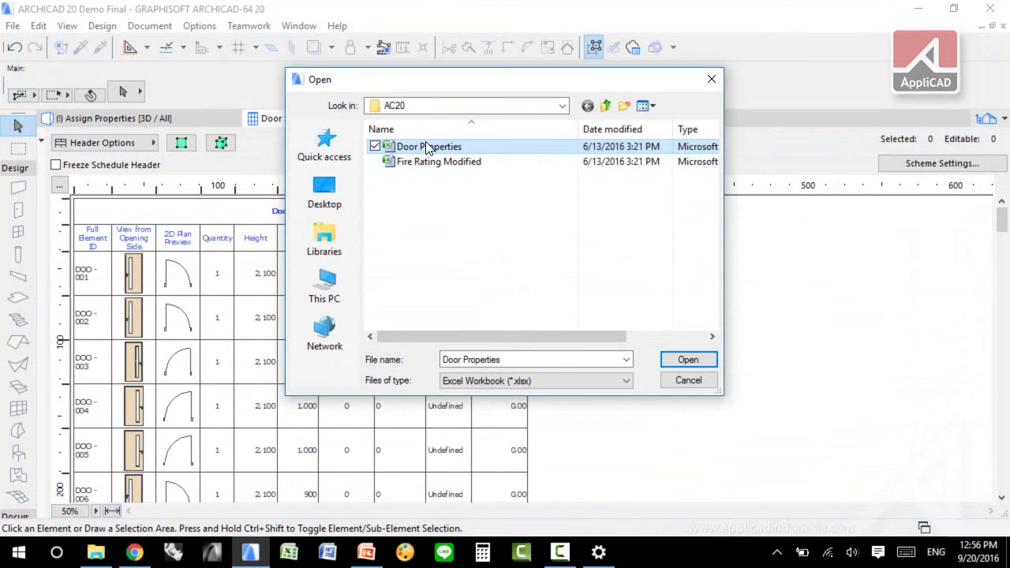
pyautogui.doubleClick(514, 146)
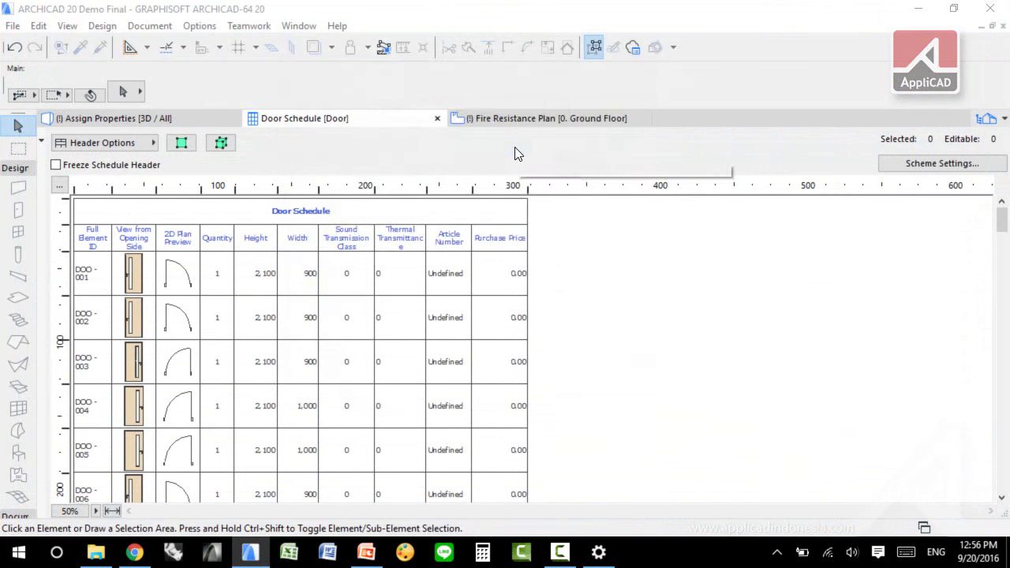
pyautogui.click(784, 388)
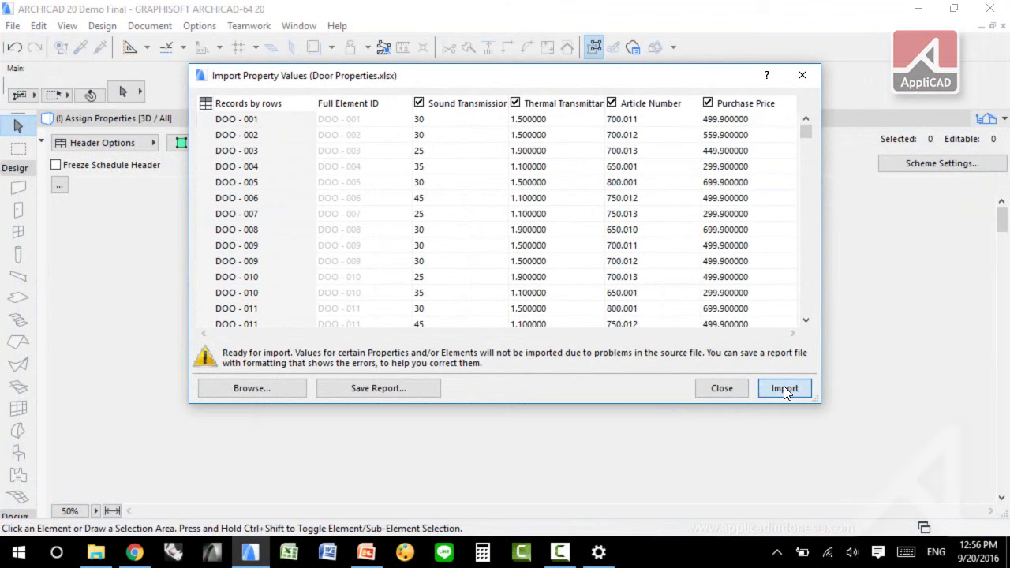
pyautogui.click(784, 388)
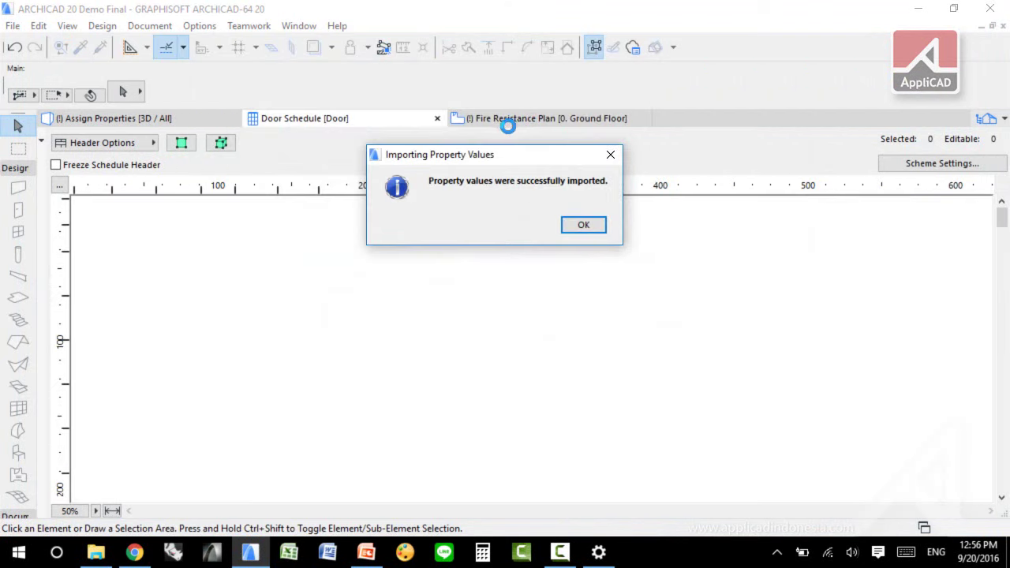
pyautogui.click(583, 226)
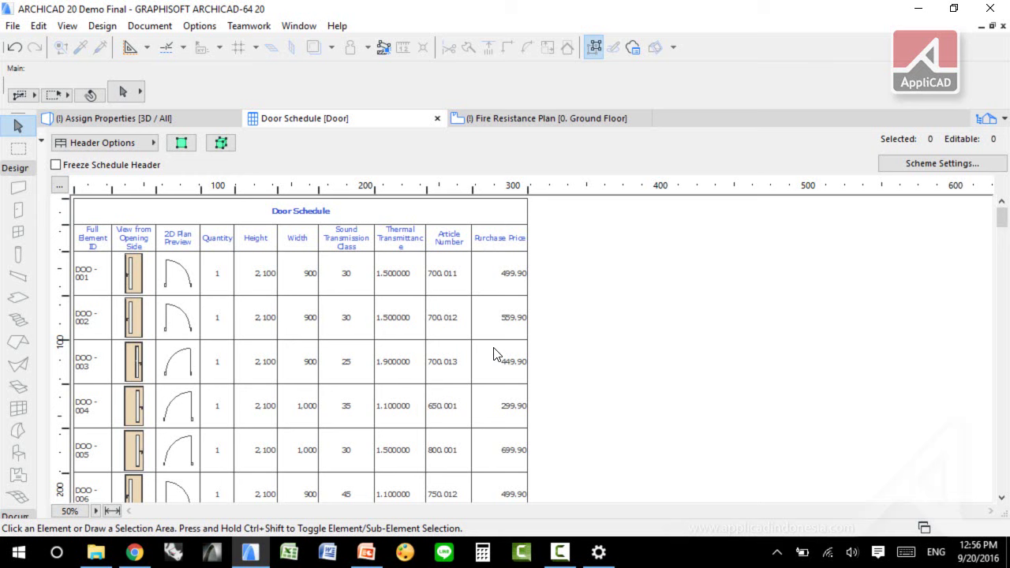
# Open the AC19 Favorites view and display the Favorites palette, moved slightly higher over the drawing area
pyautogui.click(1004, 119)
pyautogui.doubleClick(887, 306)
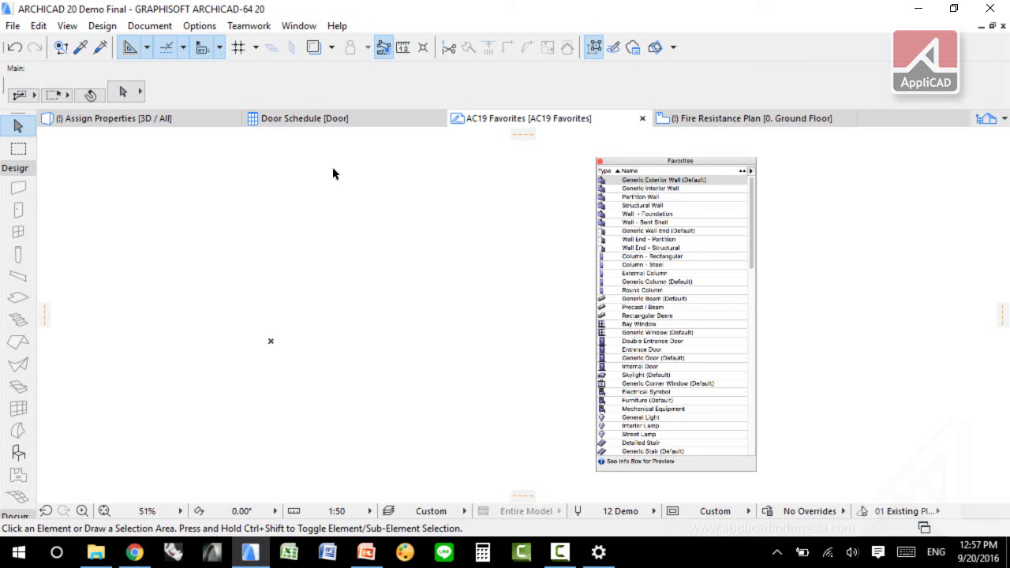
pyautogui.click(298, 26)
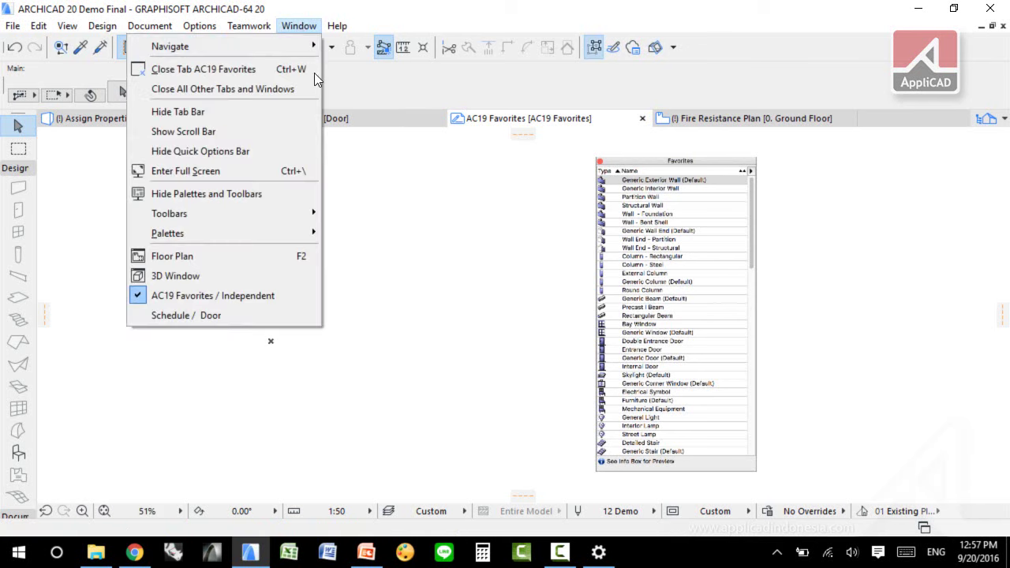
pyautogui.moveTo(271, 235)
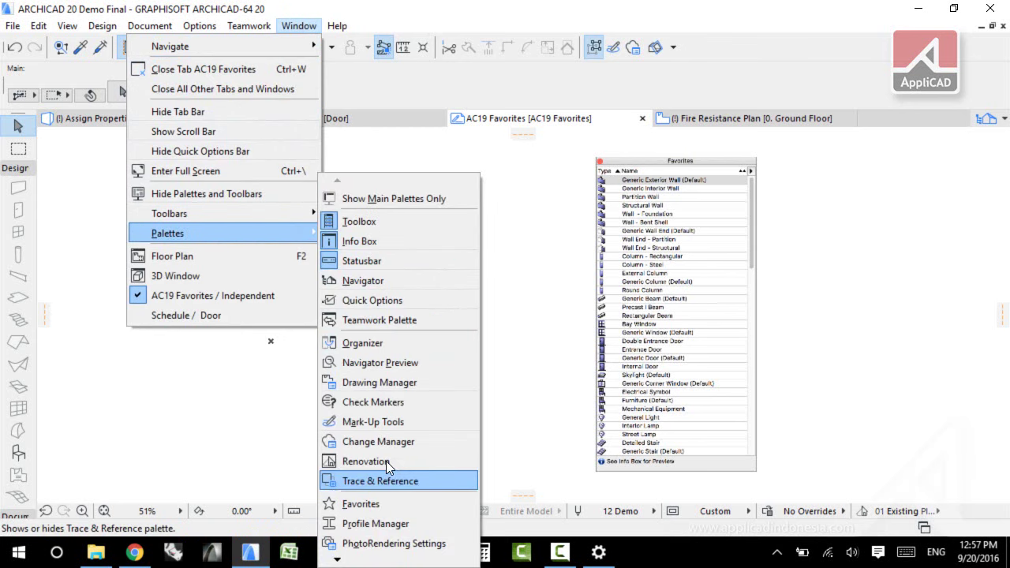
pyautogui.click(387, 505)
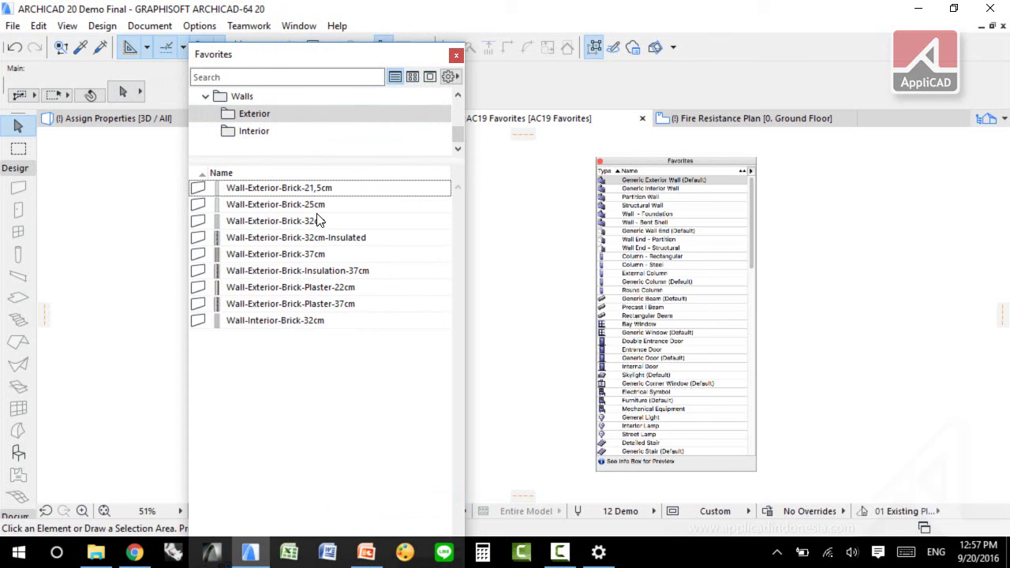
pyautogui.moveTo(339, 54); pyautogui.dragTo(340, 34)
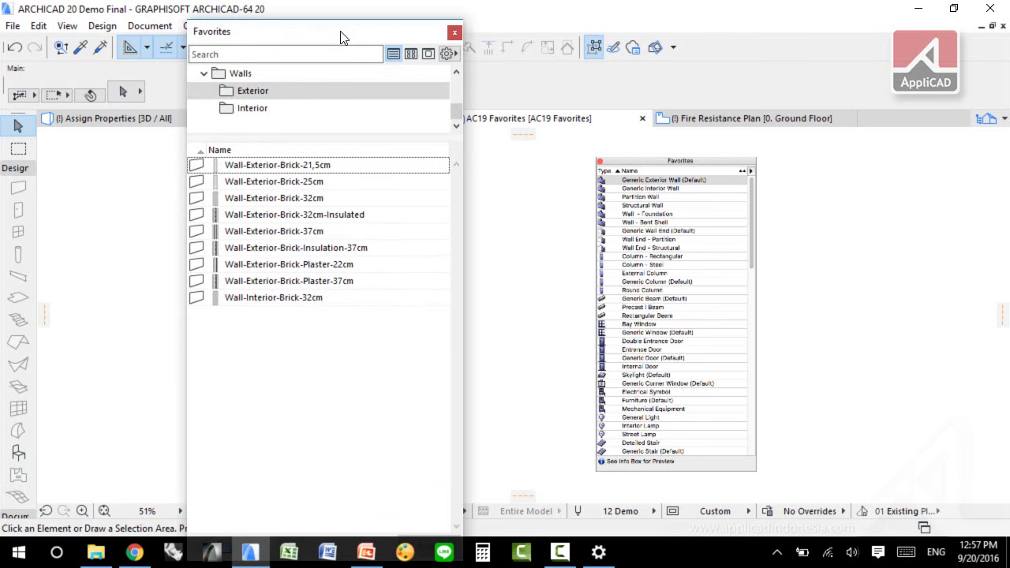
# Show the exterior wall favorites as large thumbnails and switch their previews to 3D
pyautogui.click(428, 53)
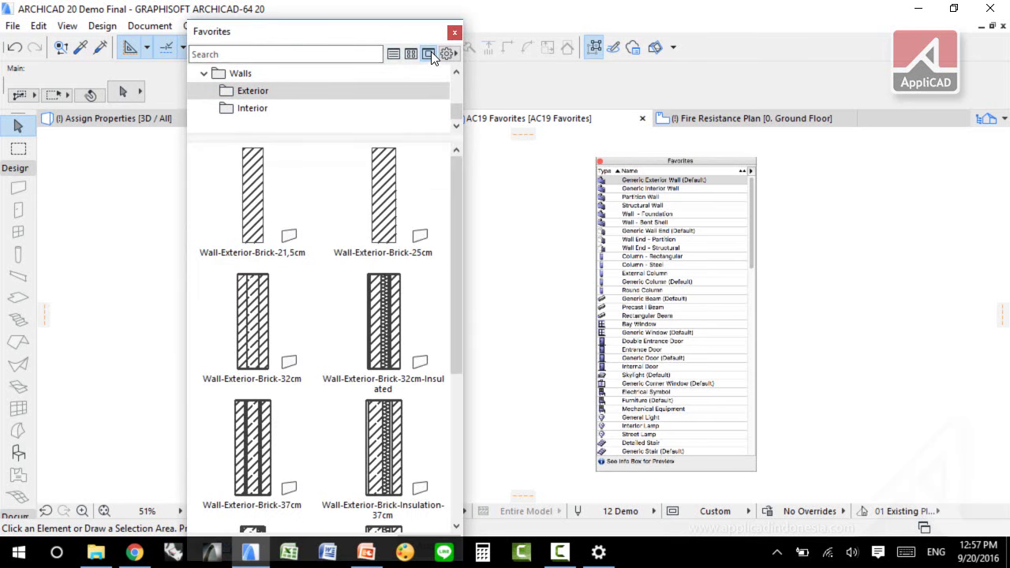
pyautogui.moveTo(357, 200)
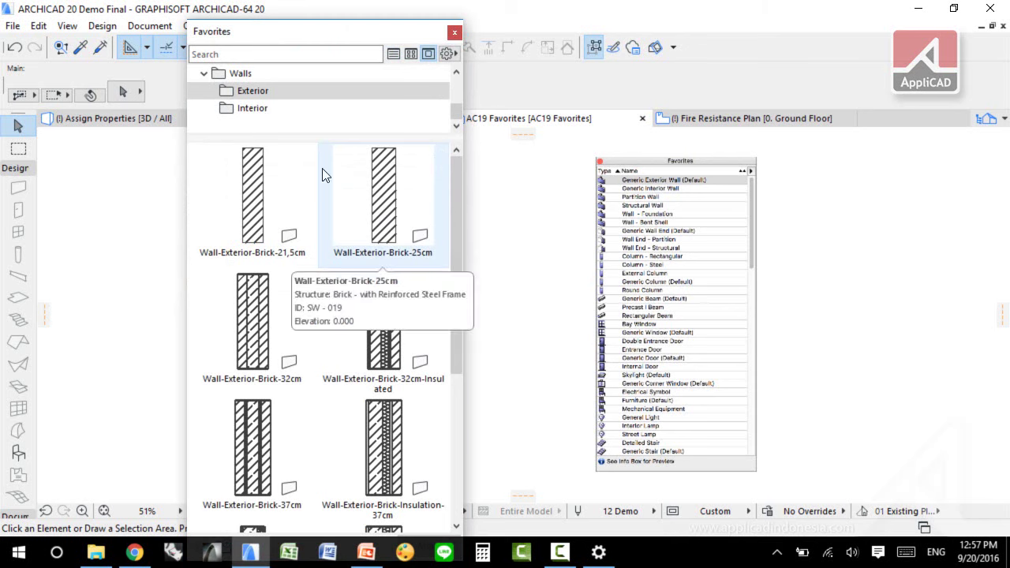
pyautogui.moveTo(353, 251)
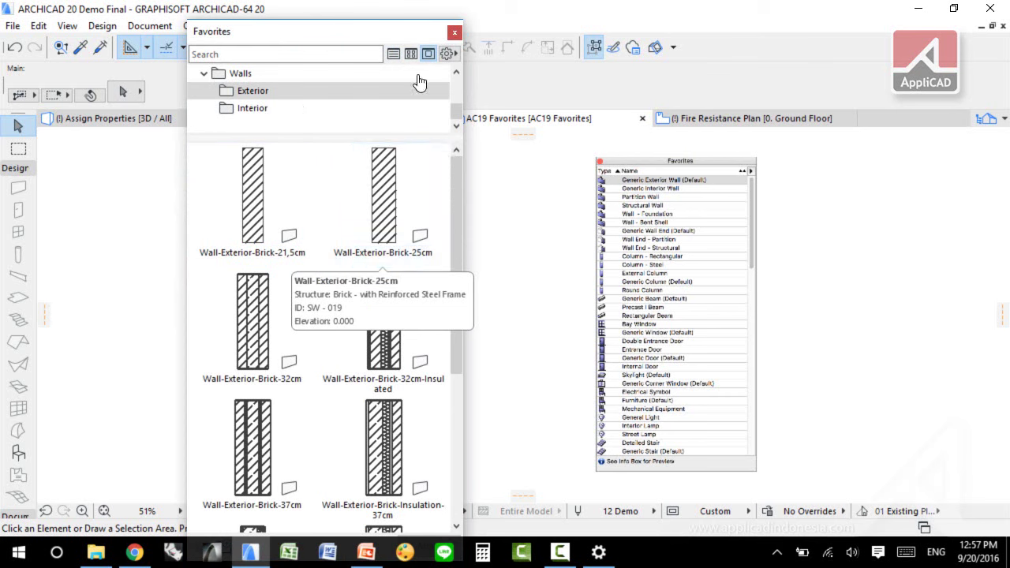
pyautogui.click(450, 53)
pyautogui.click(488, 67)
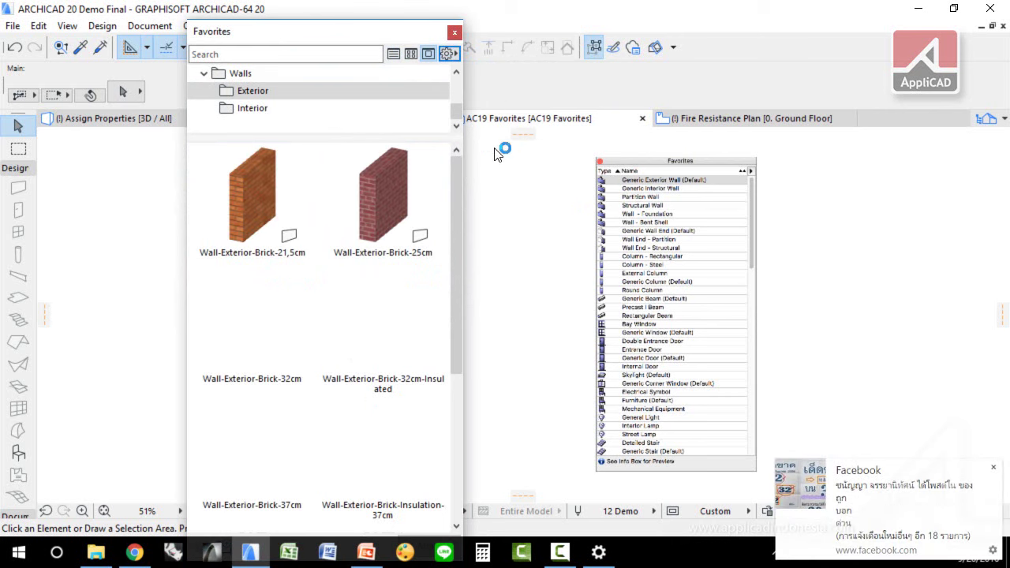
pyautogui.click(993, 466)
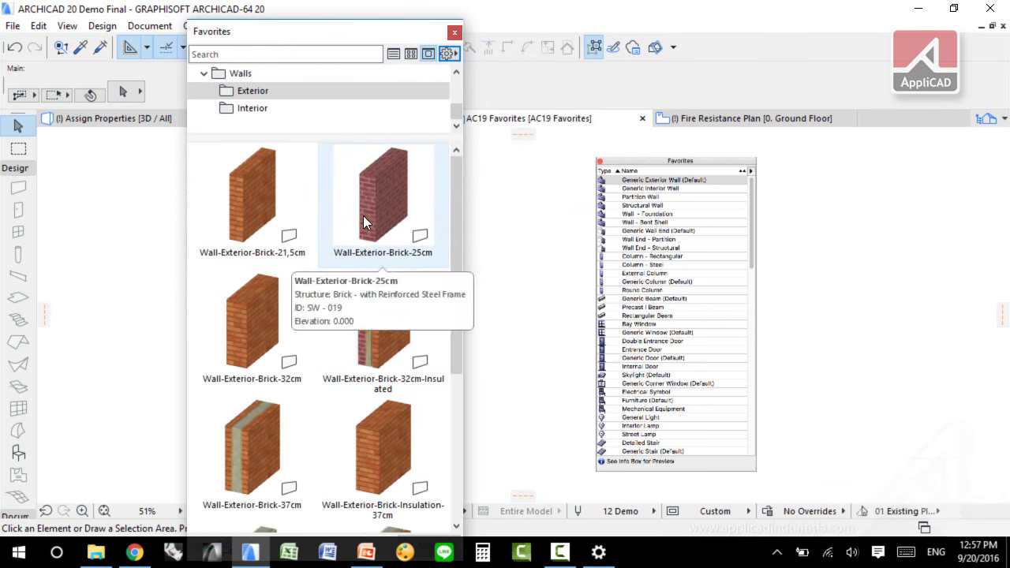
# Return the favorites to list view and browse the Exterior and Interior wall folders
pyautogui.click(249, 74)
pyautogui.click(392, 54)
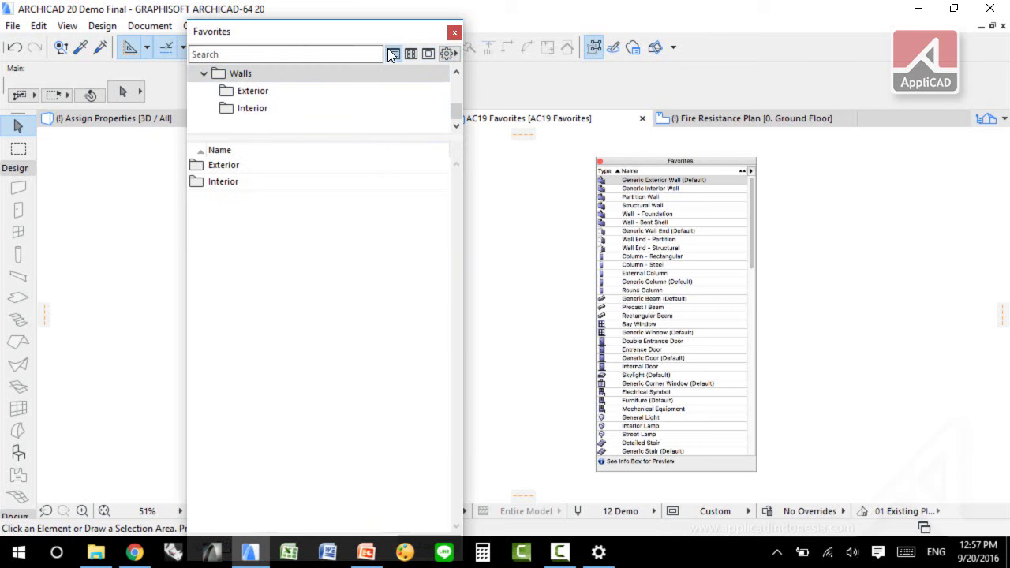
pyautogui.click(246, 93)
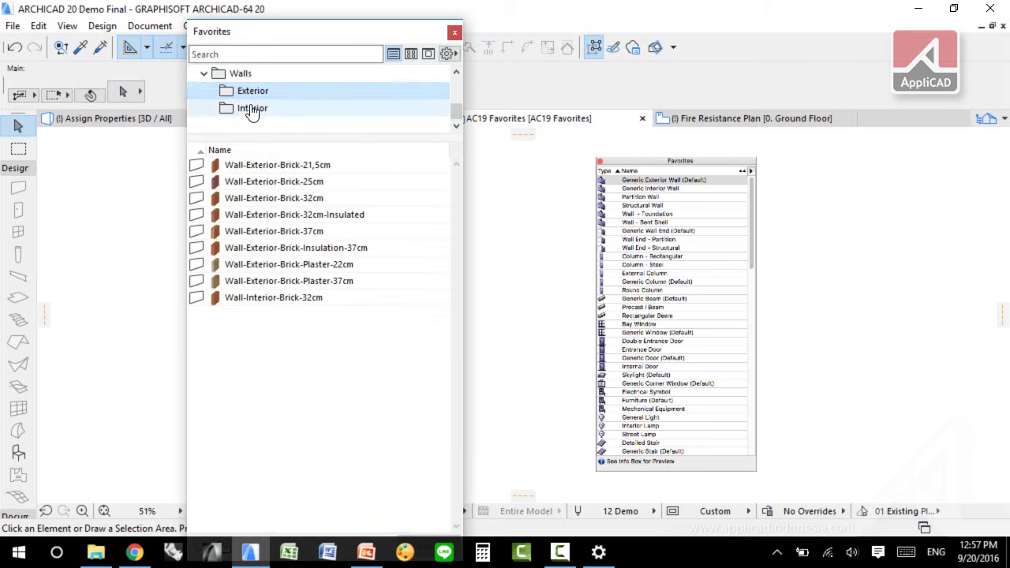
pyautogui.click(251, 108)
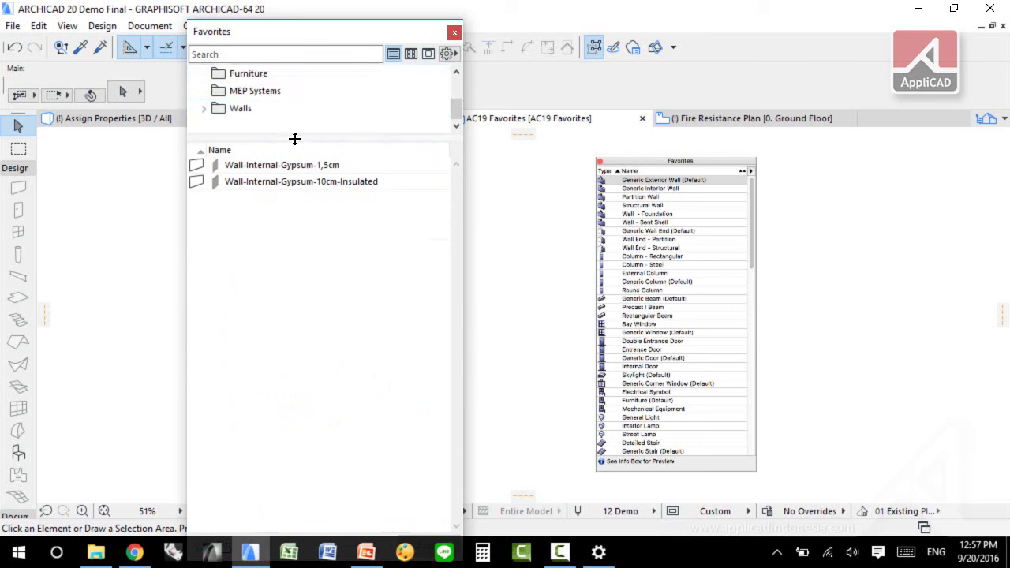
# Enlarge the folder tree and move favorites CW-Exterior-001 through CW-Interior-003 from the root Favorites folder into the Curtain Walls folder
pyautogui.moveTo(294, 139); pyautogui.dragTo(305, 320)
pyautogui.click(239, 74)
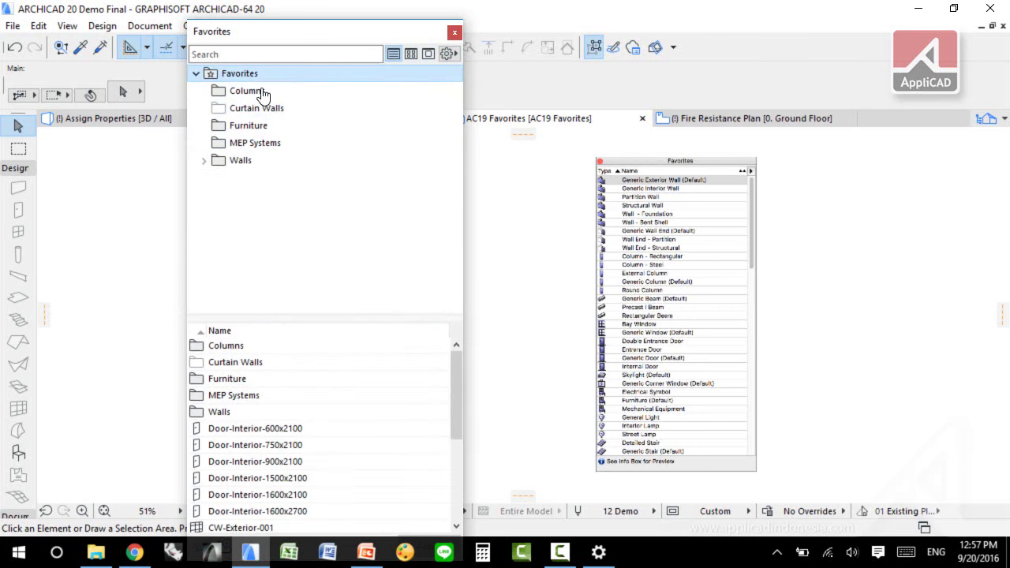
pyautogui.moveTo(455, 365); pyautogui.dragTo(456, 493)
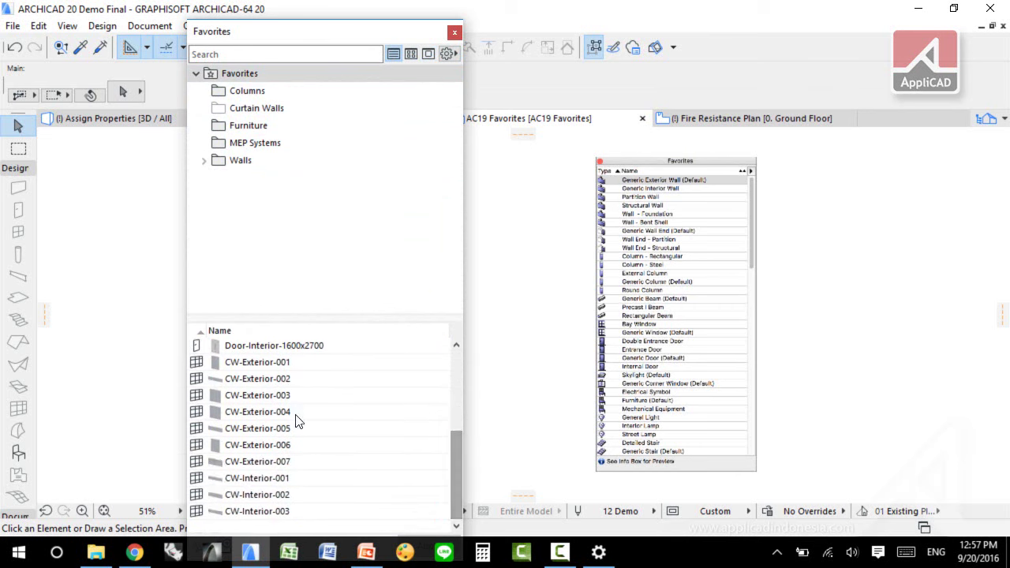
pyautogui.click(281, 362)
pyautogui.keyDown('shift'); pyautogui.click(264, 511); pyautogui.keyUp('shift')
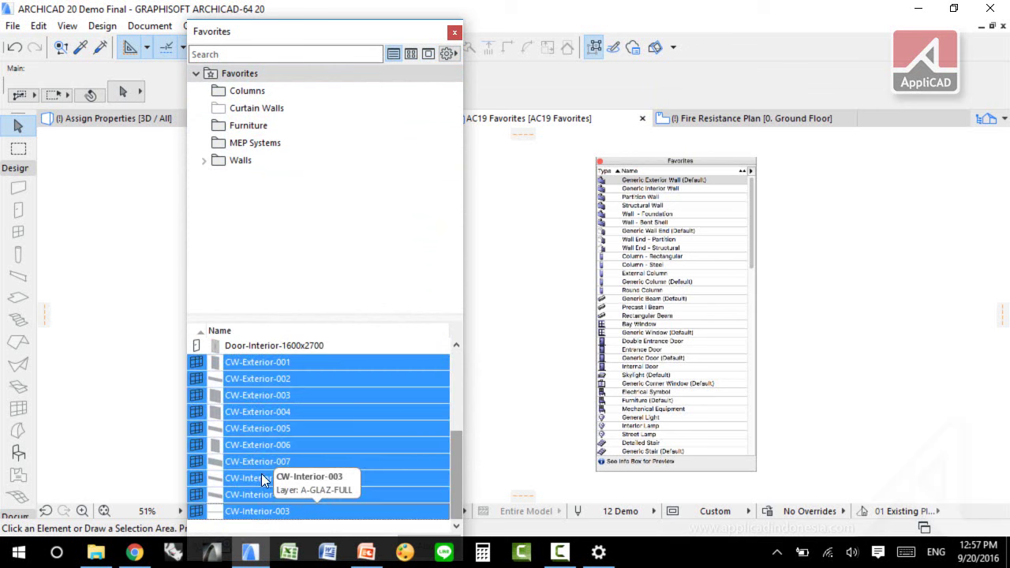
pyautogui.moveTo(267, 359); pyautogui.dragTo(272, 109)
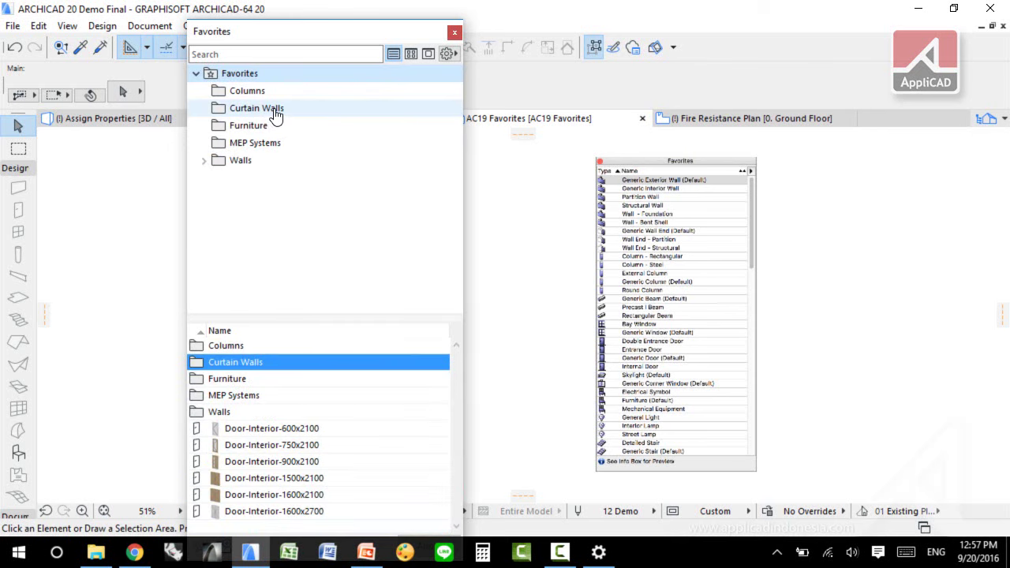
pyautogui.click(273, 111)
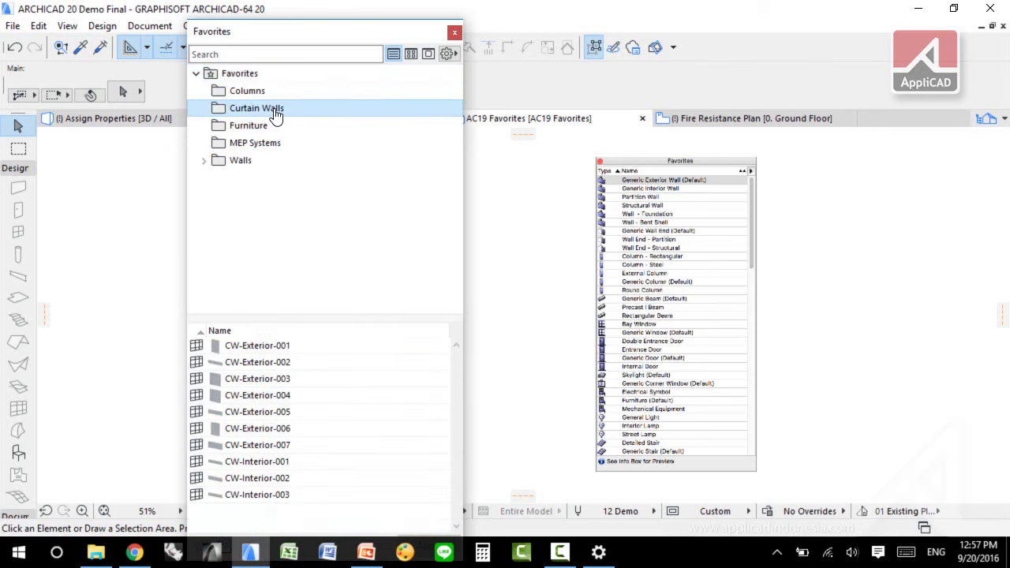
# Show the root Favorites folder, review the import and export options for favorites, and close the Favorites palette
pyautogui.click(238, 73)
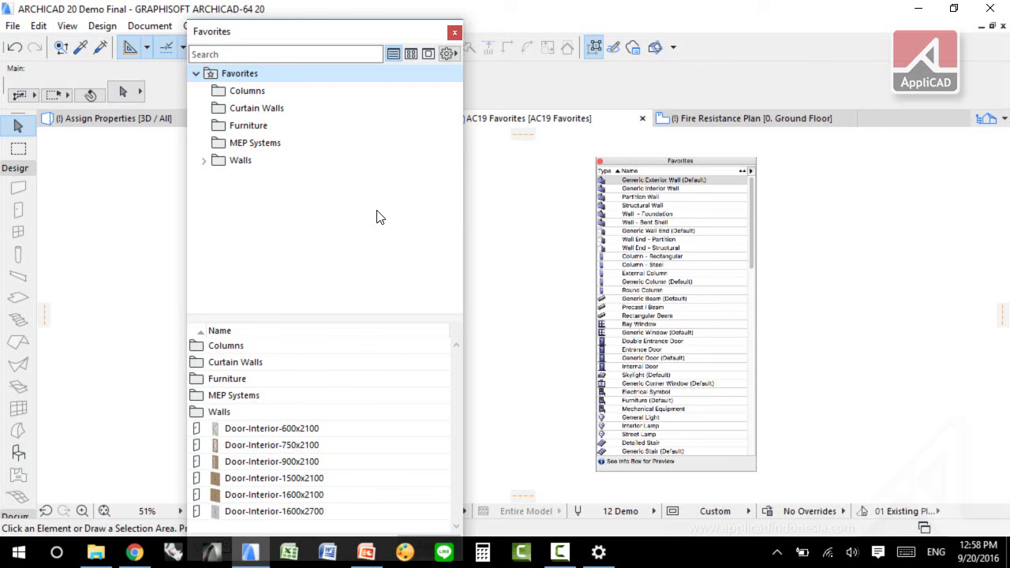
pyautogui.click(448, 53)
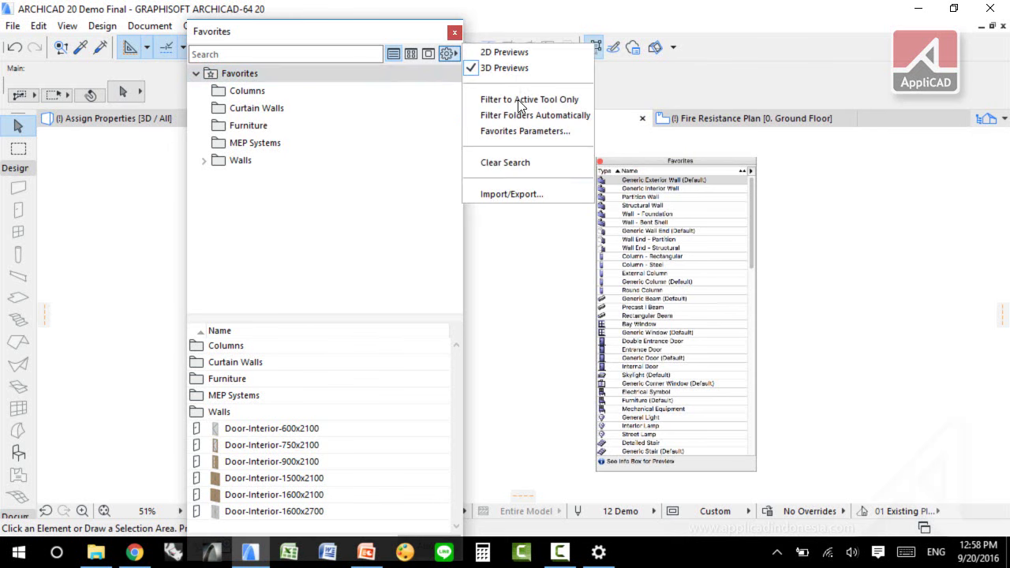
pyautogui.click(513, 194)
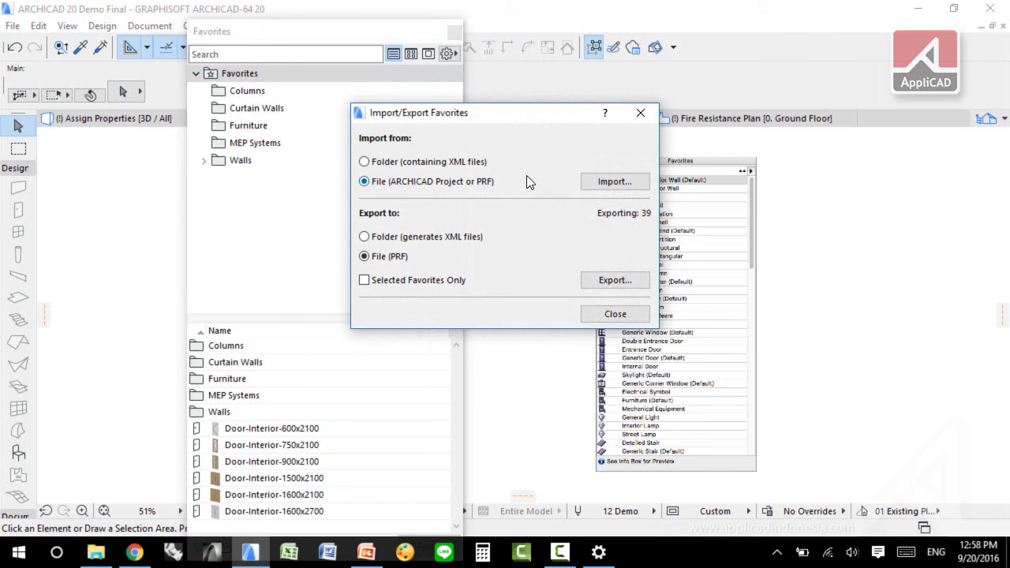
pyautogui.click(639, 113)
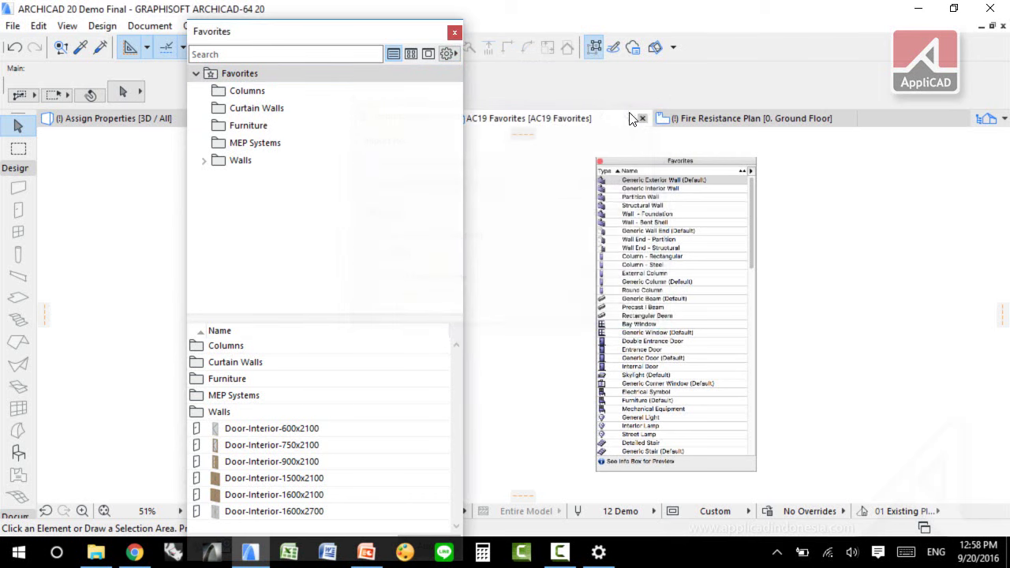
pyautogui.click(455, 32)
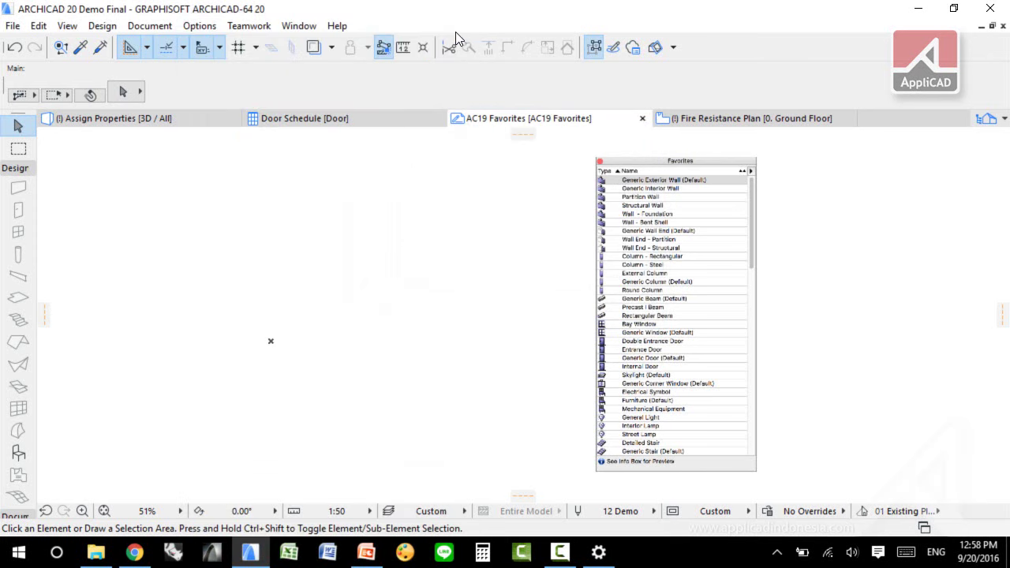
# Open the Assign Properties 3D view from the Favorites view folder and clear the element selection
pyautogui.click(986, 118)
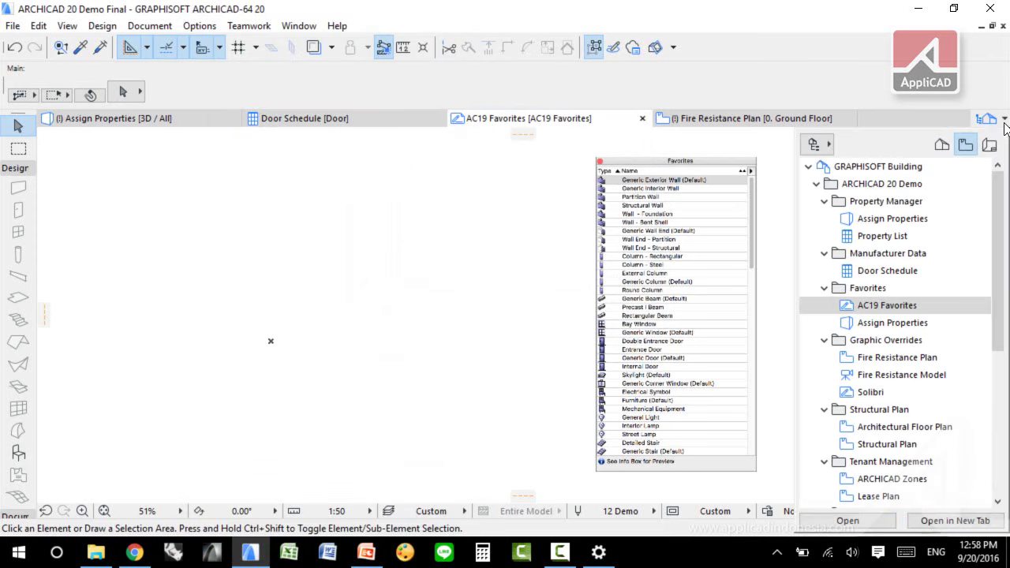
pyautogui.doubleClick(893, 323)
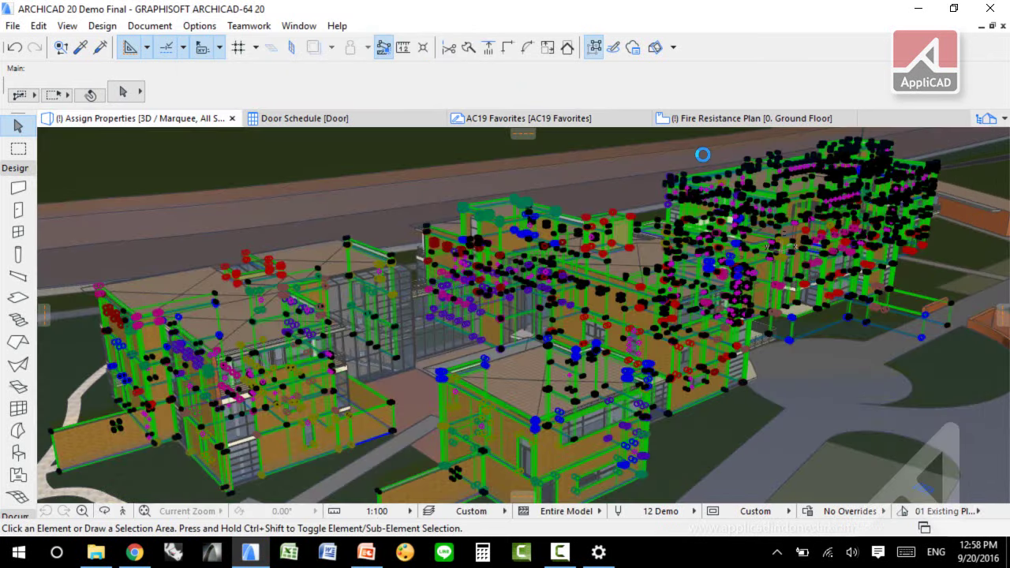
pyautogui.click(676, 161)
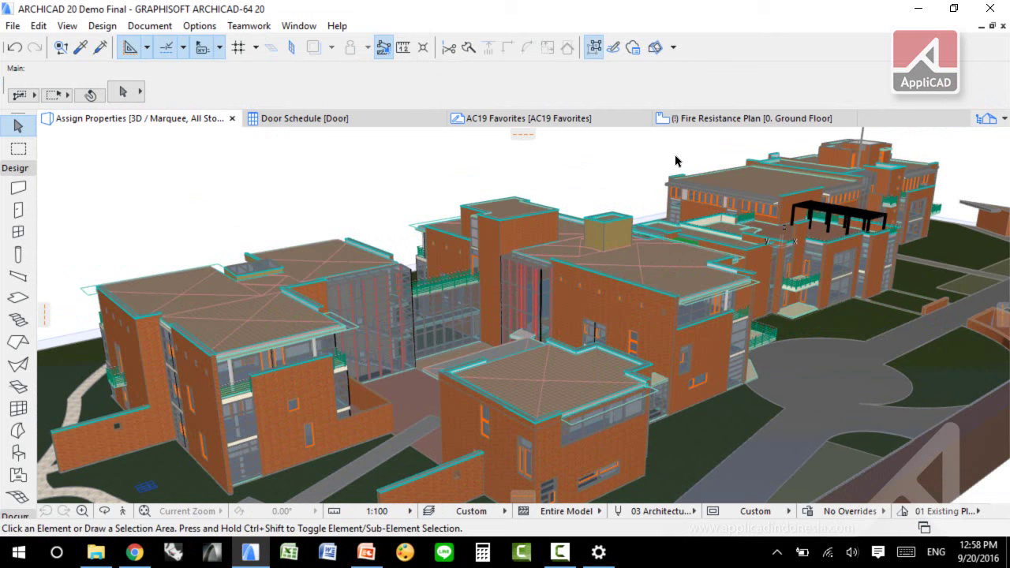
pyautogui.click(1003, 120)
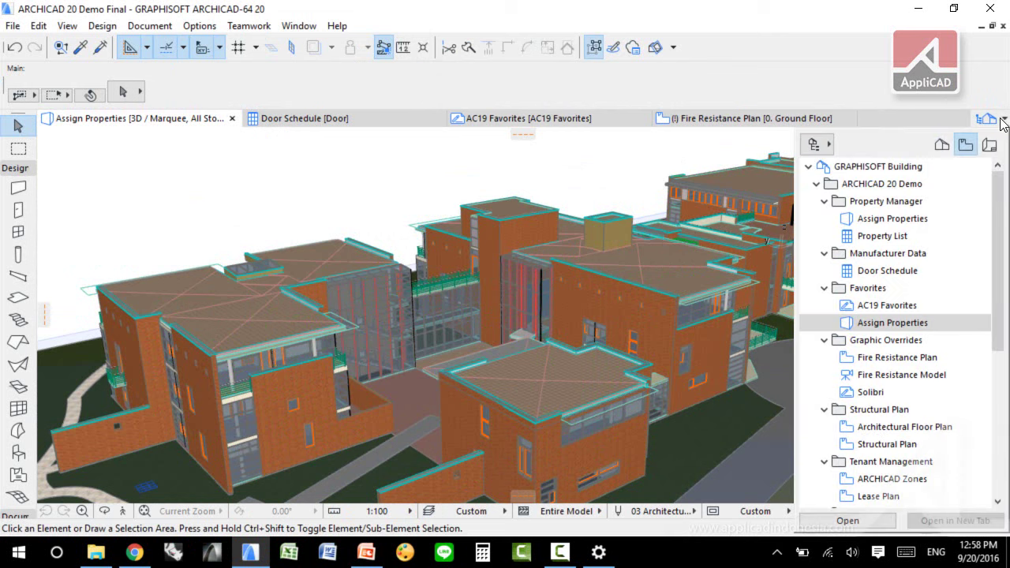
# Bring up the Graphic Override Combinations settings and reposition the dialog higher over the model
pyautogui.click(103, 26)
pyautogui.moveTo(138, 28)
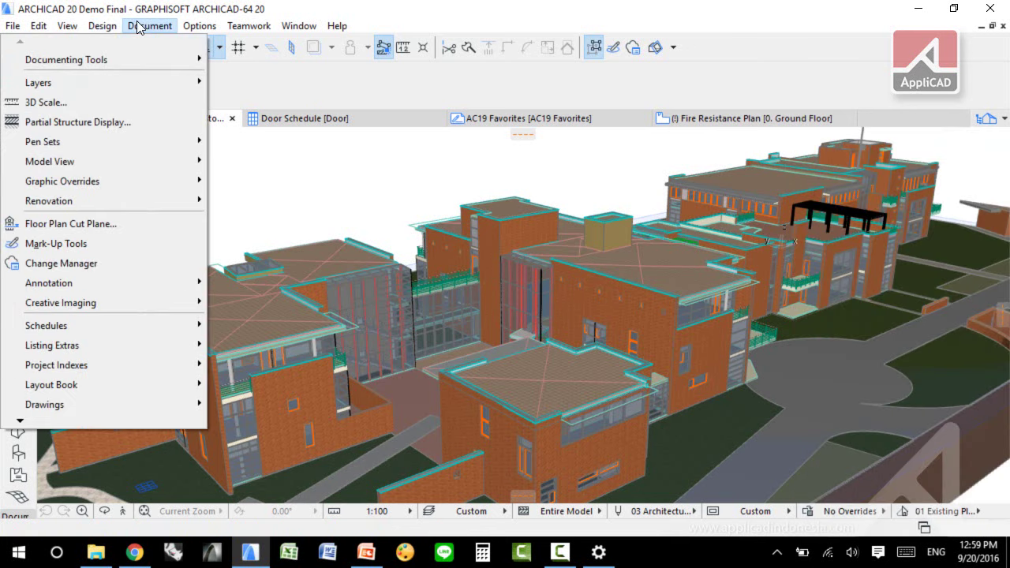
pyautogui.moveTo(149, 181)
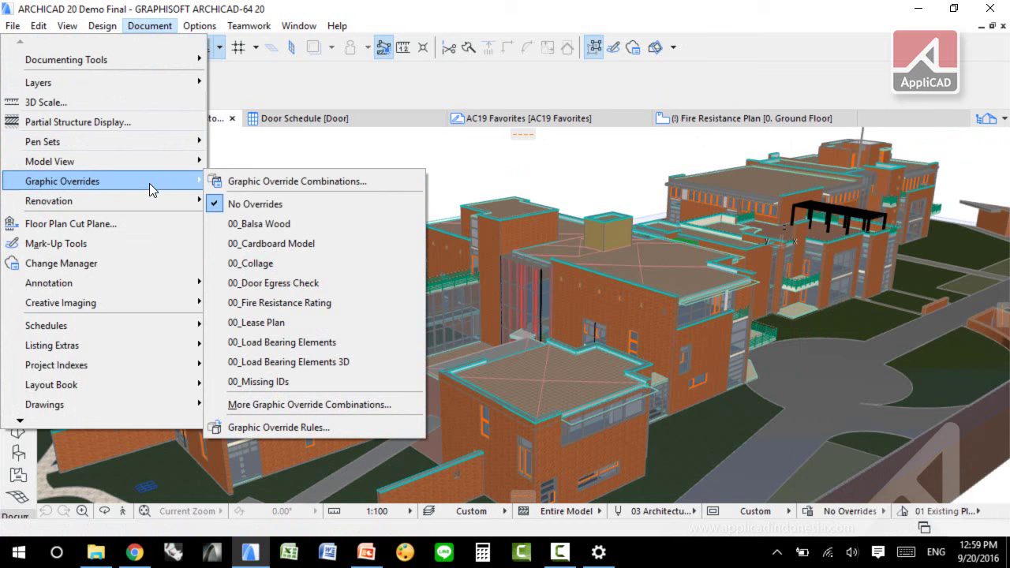
pyautogui.click(232, 183)
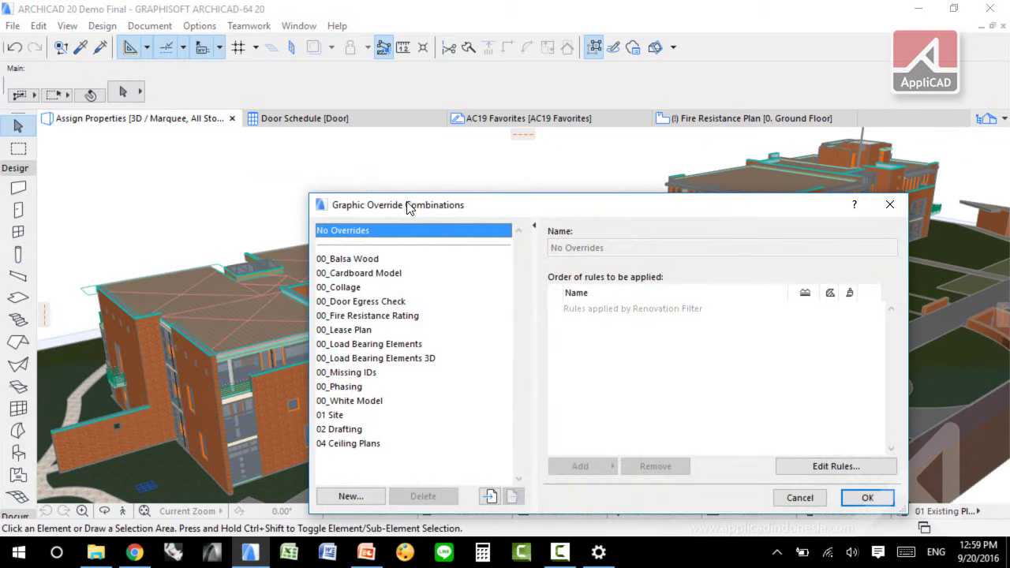
pyautogui.moveTo(425, 209); pyautogui.dragTo(274, 104)
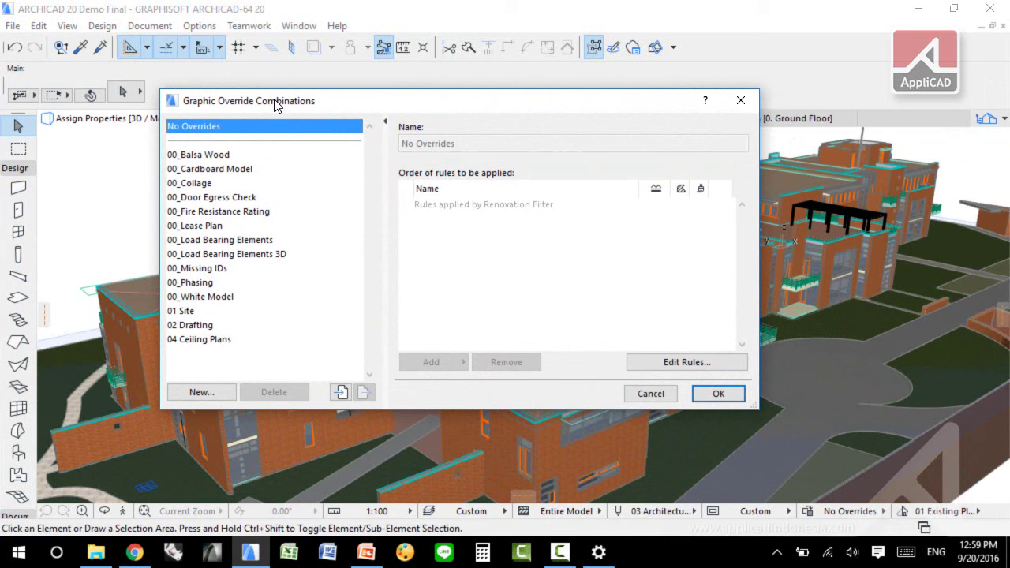
# Review the 01_Fire Resistance 60 minutes rule in the 00_Fire Resistance Rating combination and apply that combination to the 3D model
pyautogui.click(227, 214)
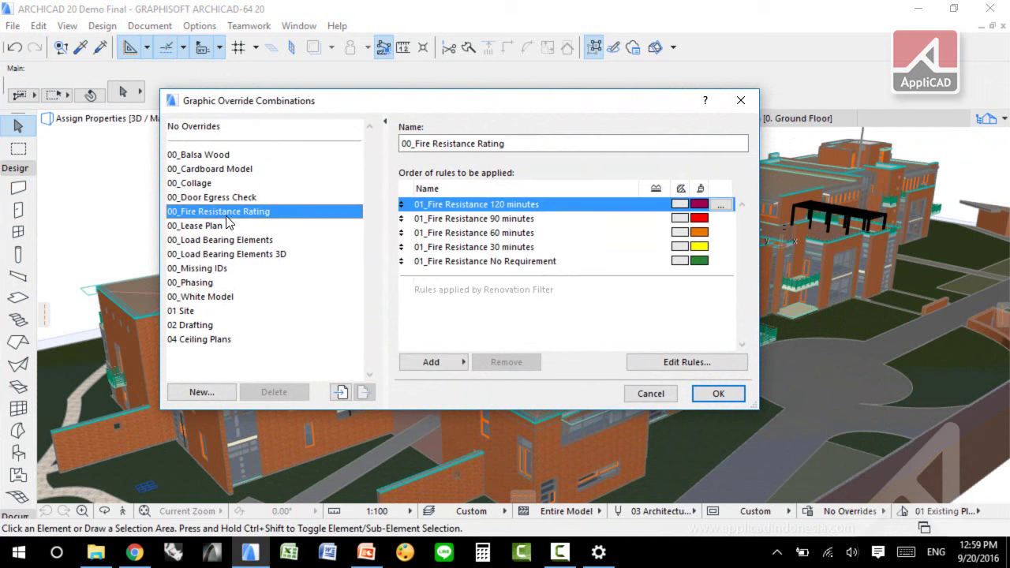
pyautogui.click(495, 234)
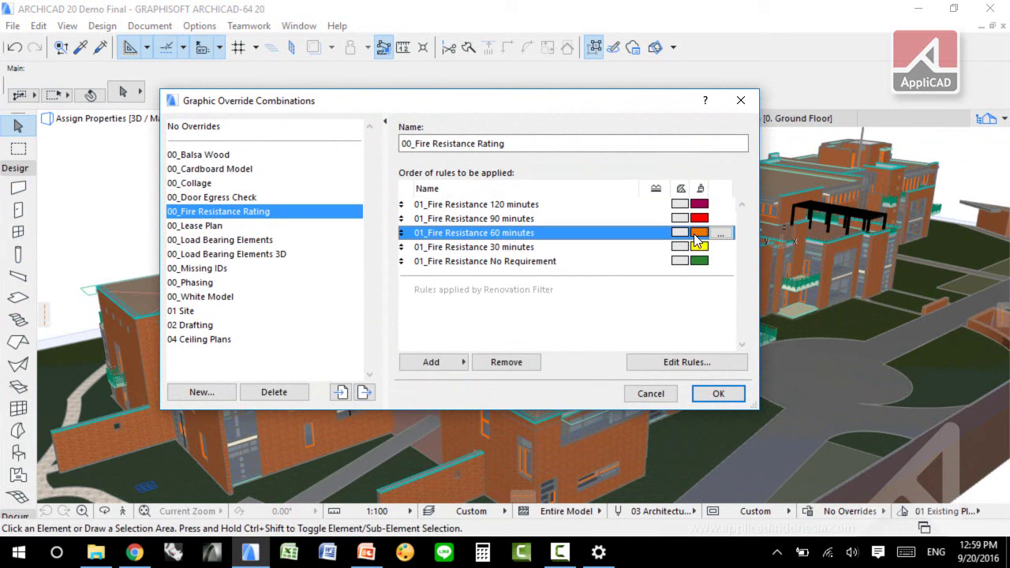
pyautogui.click(669, 365)
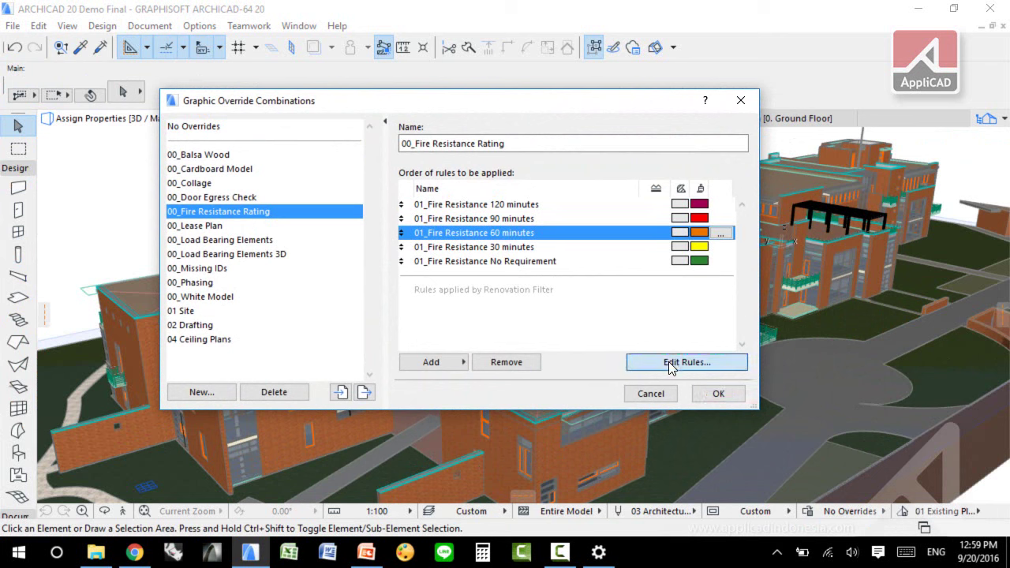
pyautogui.moveTo(460, 13); pyautogui.dragTo(303, 15)
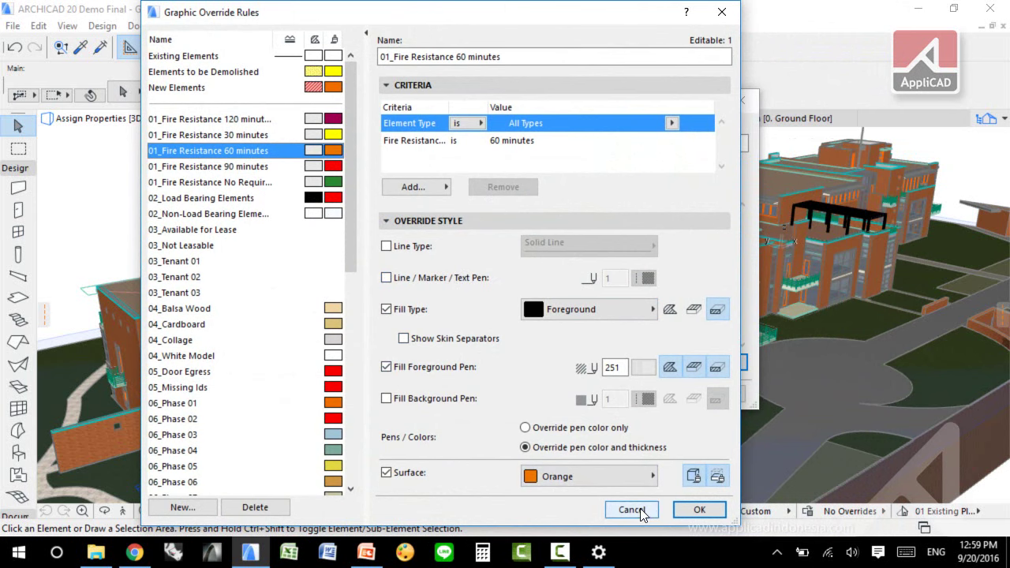
pyautogui.click(679, 510)
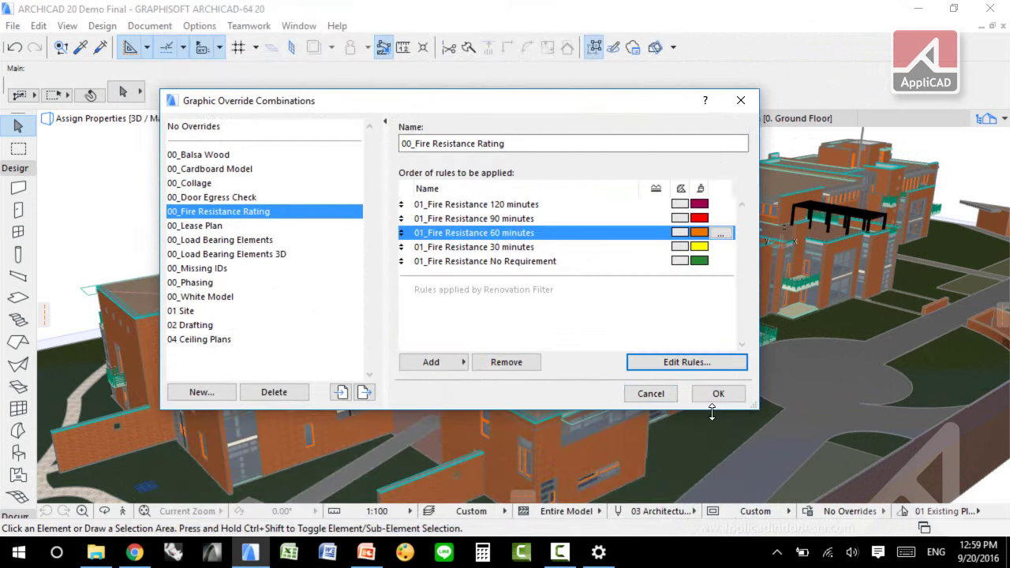
pyautogui.click(719, 394)
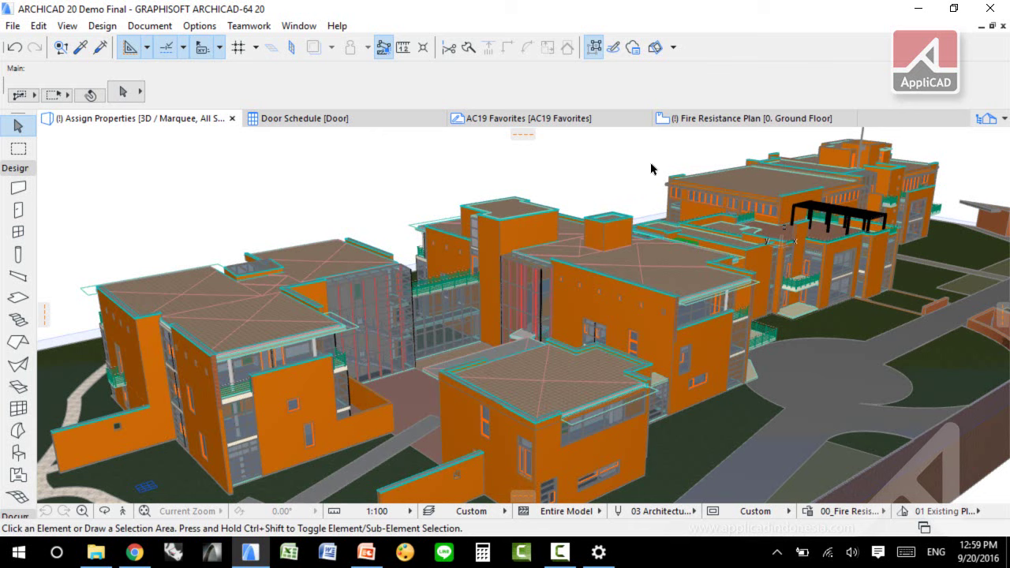
# View the Fire Resistance Plan, Fire Resistance Model and Solibri views from the Graphic Overrides folder one after another
pyautogui.click(1004, 119)
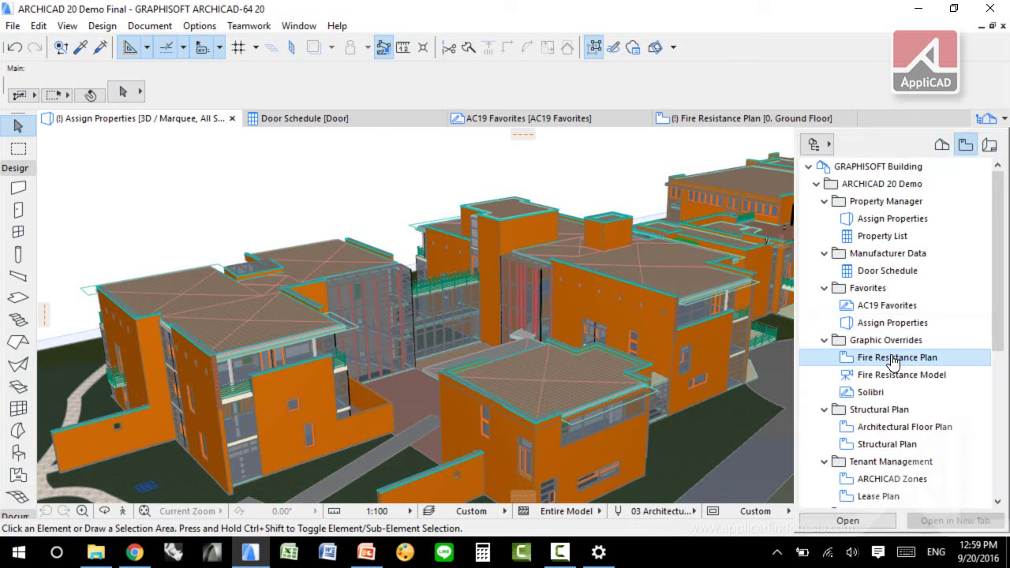
pyautogui.click(892, 356)
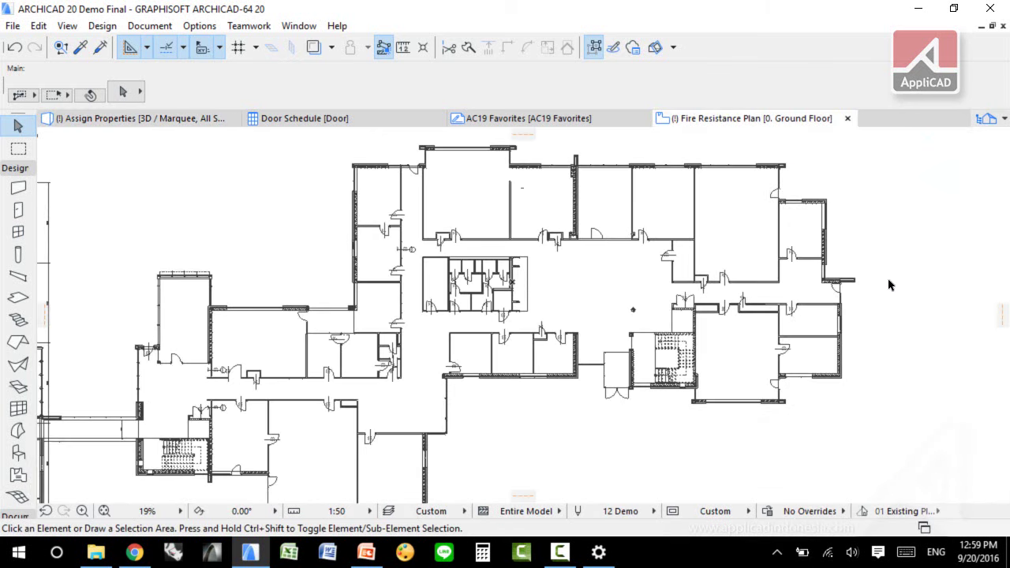
pyautogui.click(624, 142)
pyautogui.click(630, 146)
pyautogui.doubleClick(897, 385)
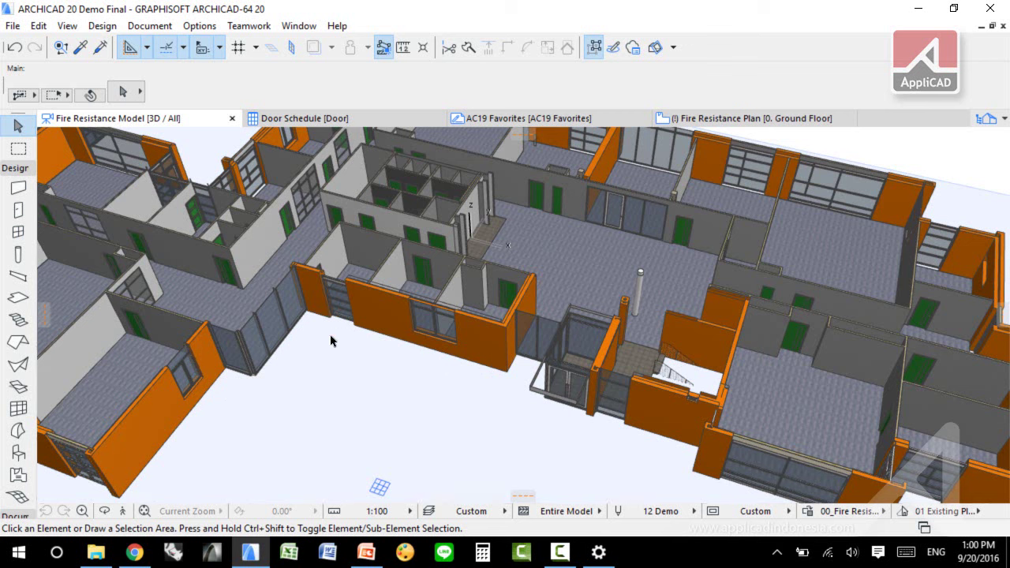
pyautogui.click(1005, 120)
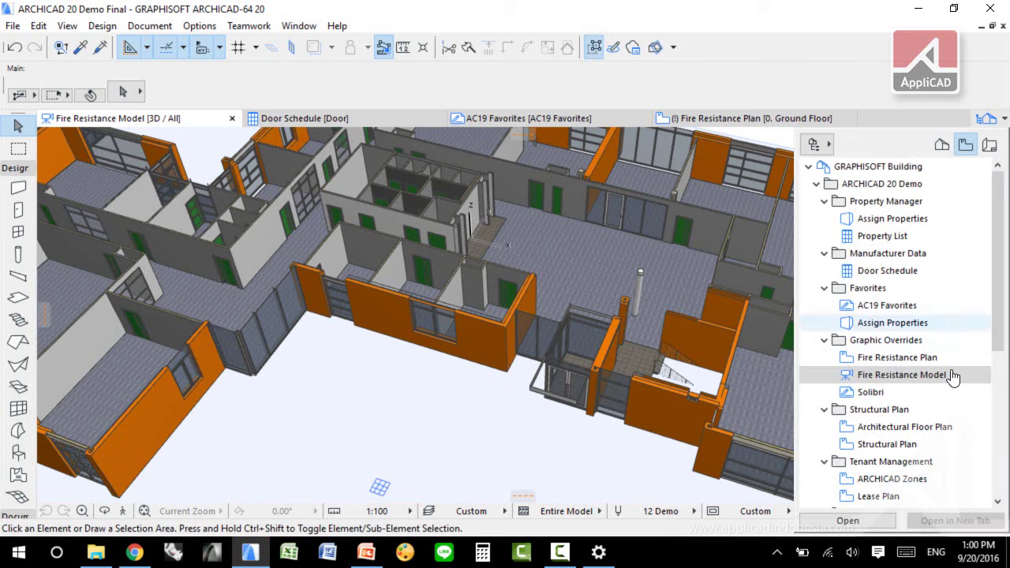
pyautogui.doubleClick(895, 397)
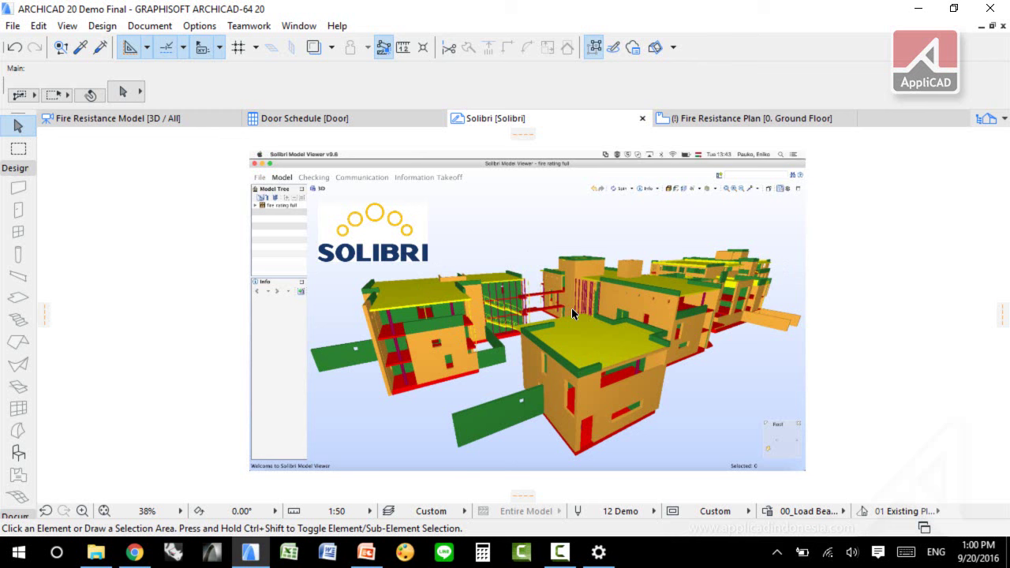
# Compare the Architectural Floor Plan and Structural Plan views, and examine the graphic override information of an interior wall in the latter
pyautogui.click(1003, 120)
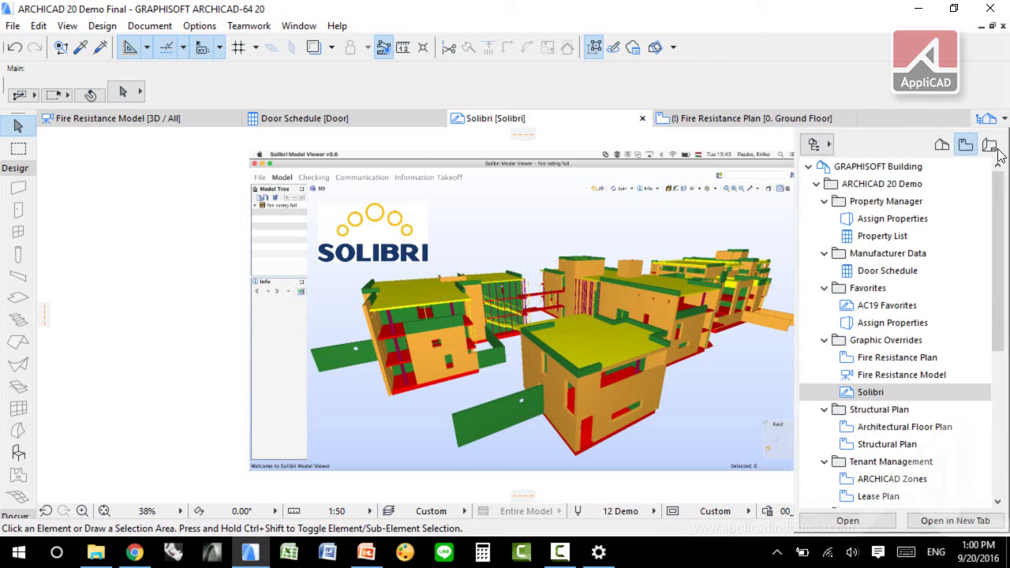
pyautogui.doubleClick(896, 430)
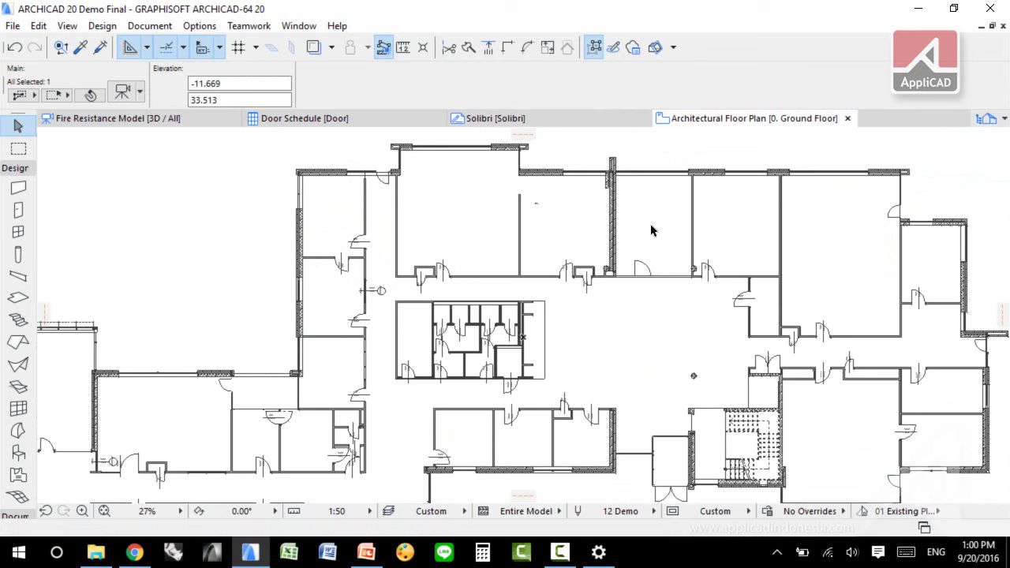
pyautogui.click(985, 118)
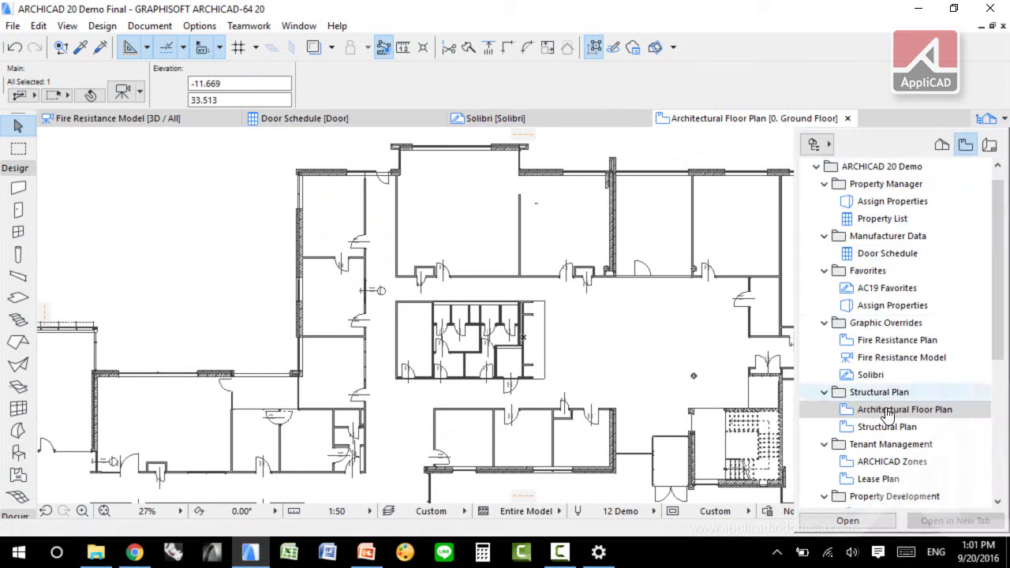
pyautogui.click(885, 433)
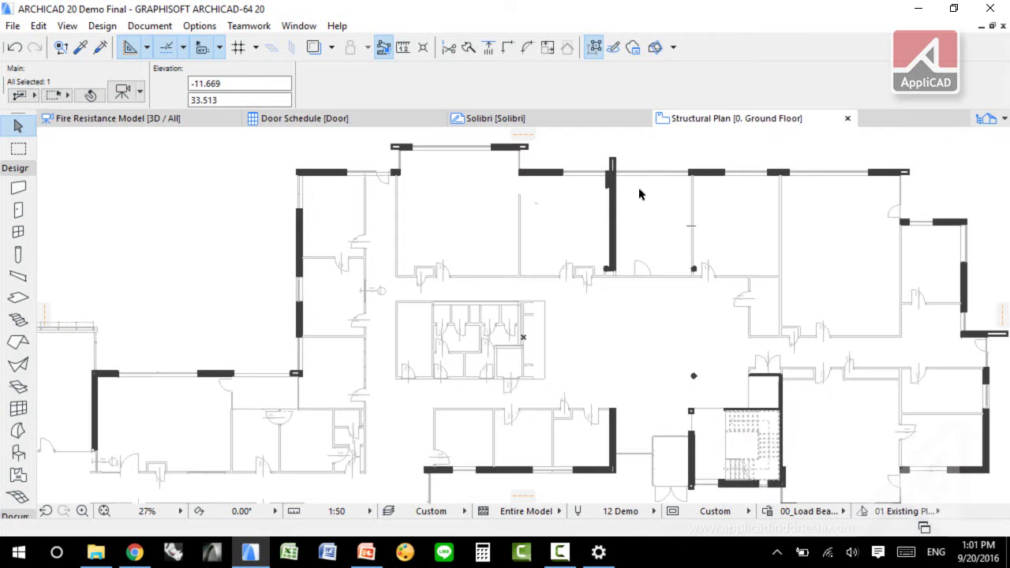
pyautogui.moveTo(695, 194)
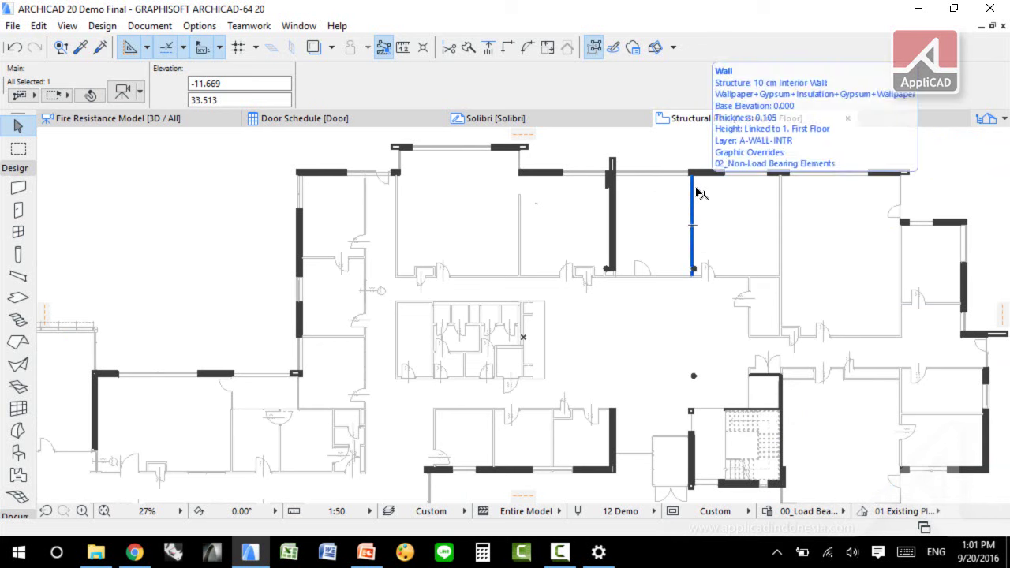
pyautogui.click(740, 214)
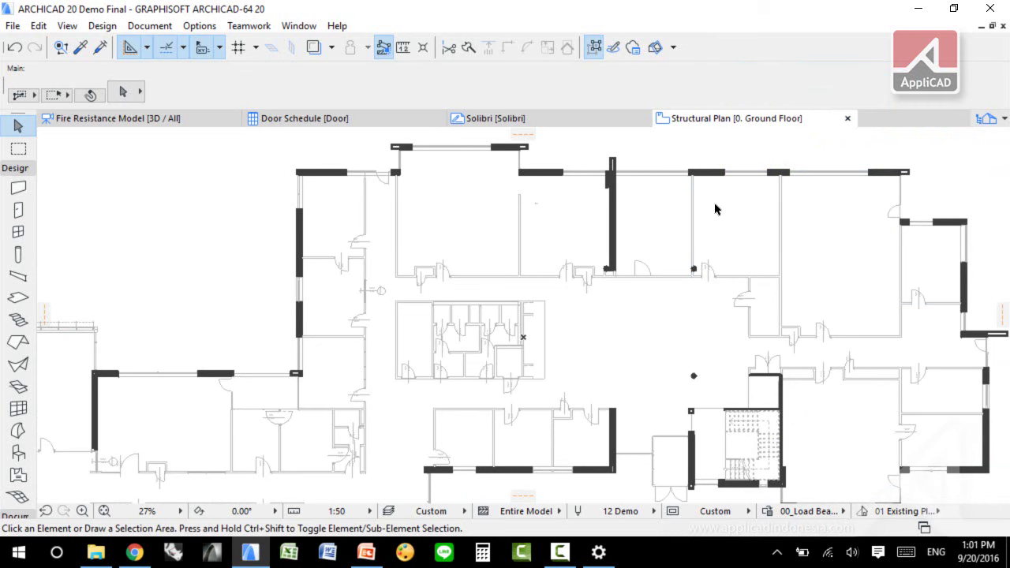
# Compare the ARCHICAD Zones view with the Lease Plan view in the Tenant Management folder
pyautogui.click(1004, 118)
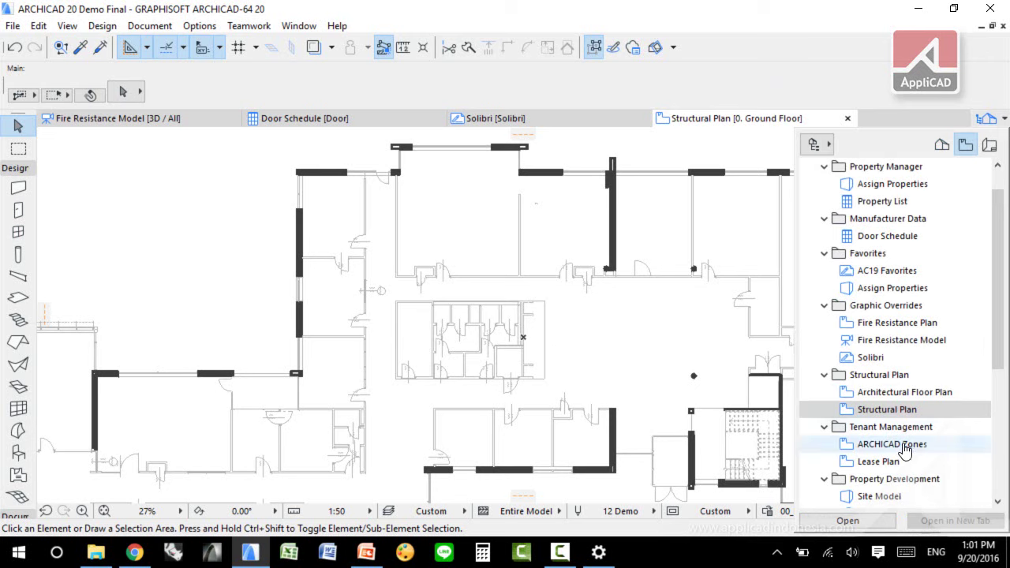
pyautogui.click(845, 447)
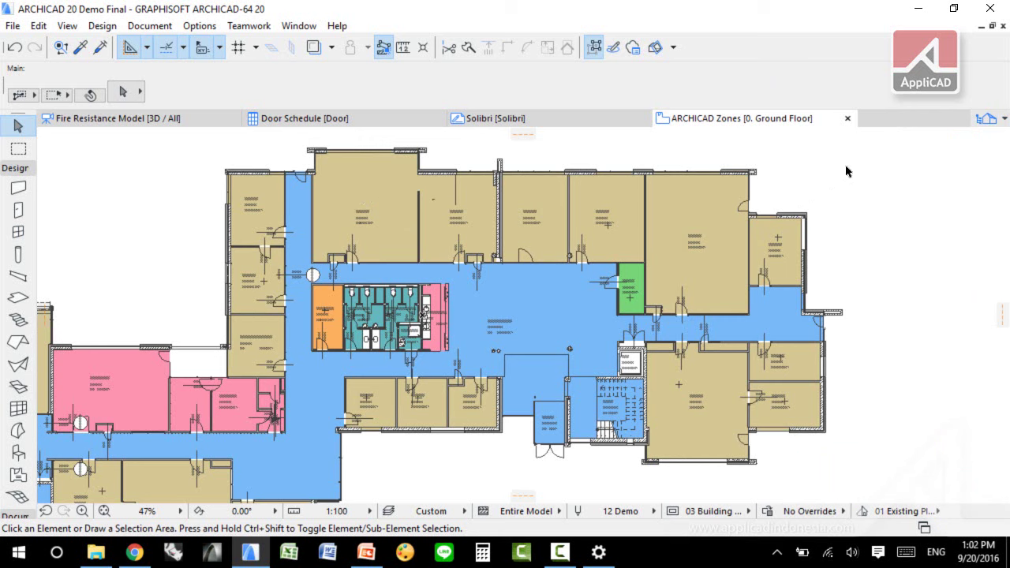
pyautogui.click(988, 120)
pyautogui.click(885, 427)
pyautogui.doubleClick(885, 428)
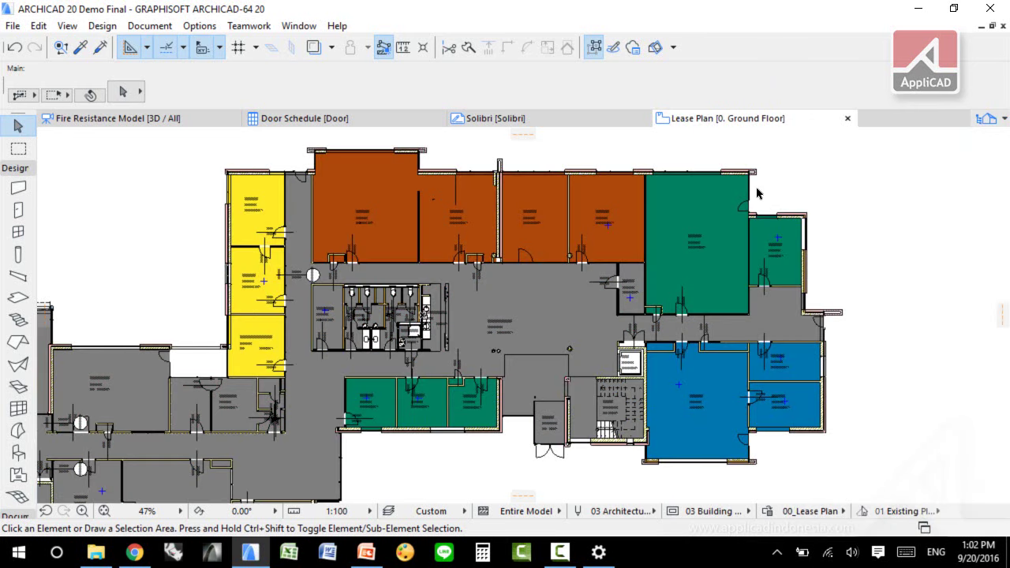
# Open the Site Model 3D view from the Property Development folder
pyautogui.click(986, 118)
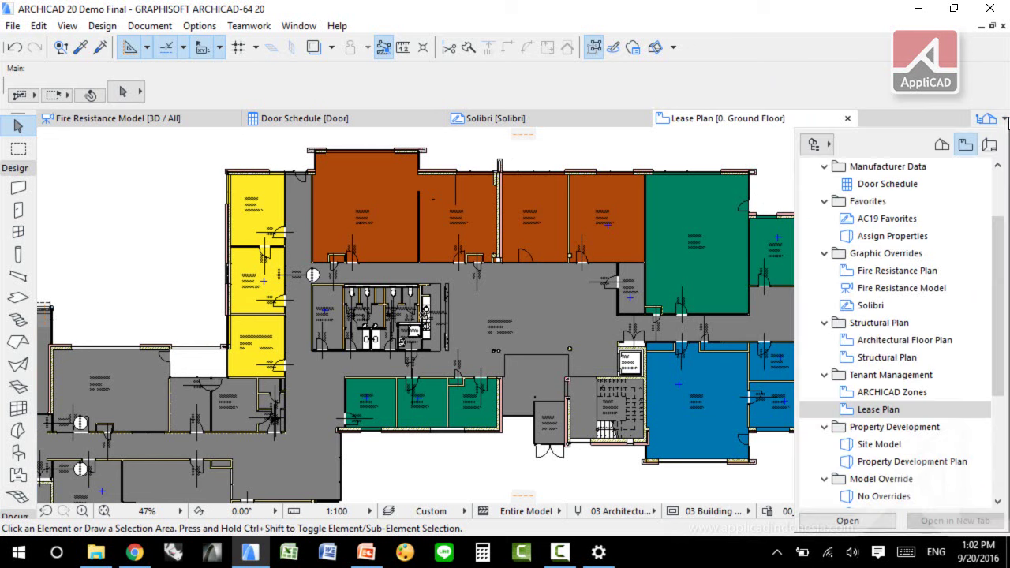
pyautogui.doubleClick(903, 445)
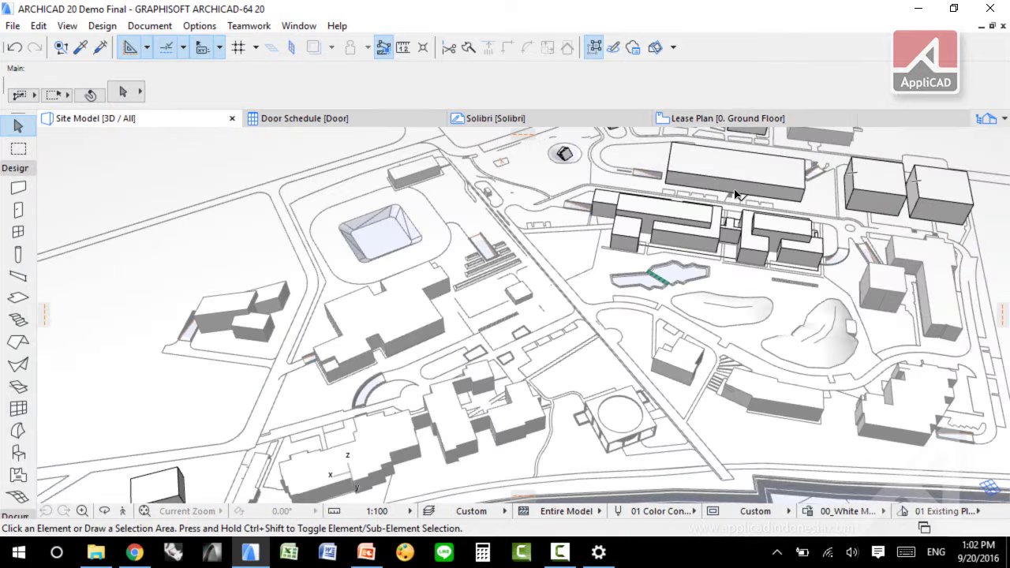
# Open the Property Development Plan 3D view, followed by the No Overrides 3D view of the buildings
pyautogui.click(987, 118)
pyautogui.doubleClick(879, 420)
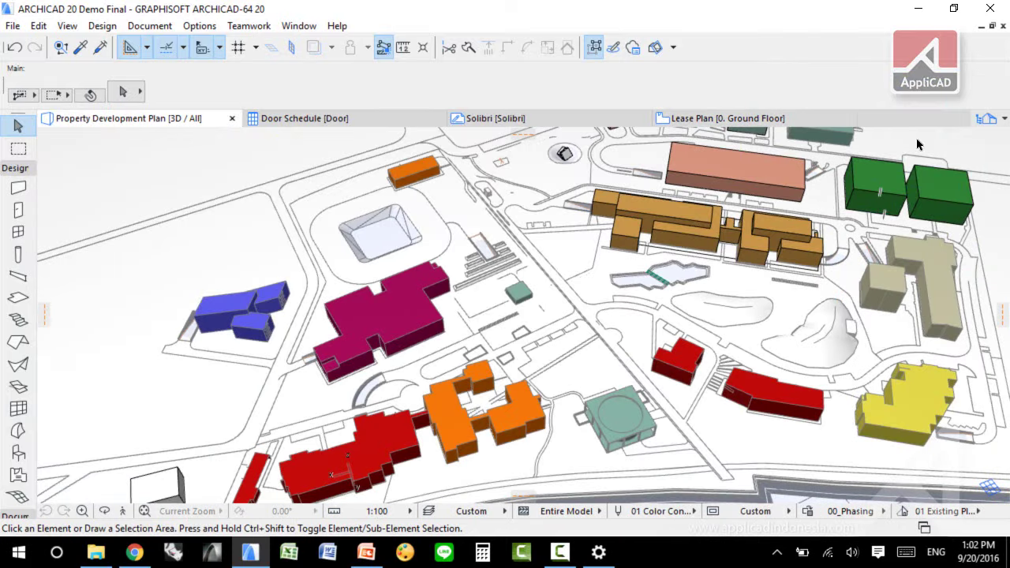
pyautogui.click(987, 118)
pyautogui.doubleClick(891, 444)
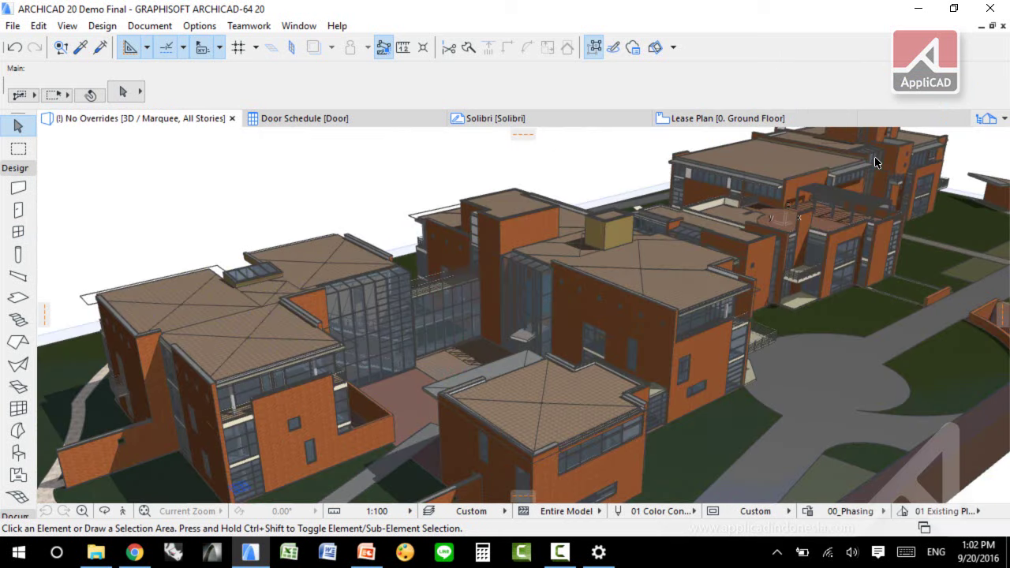
# Examine the Graphic Override Combinations and the criteria and override style of the 04_Cardboard rule, leaving them unedited
pyautogui.click(149, 26)
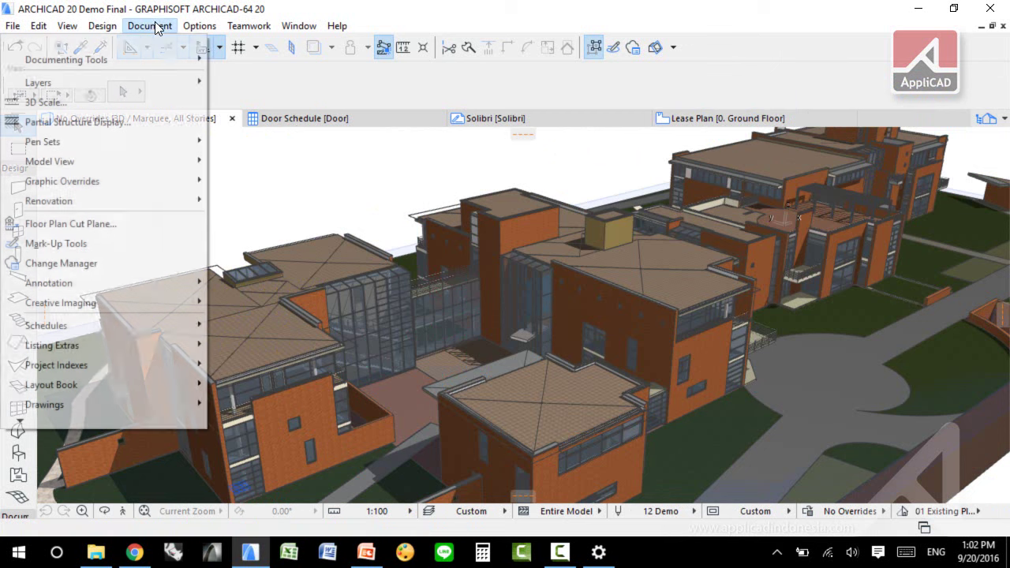
pyautogui.moveTo(192, 28)
pyautogui.moveTo(149, 26)
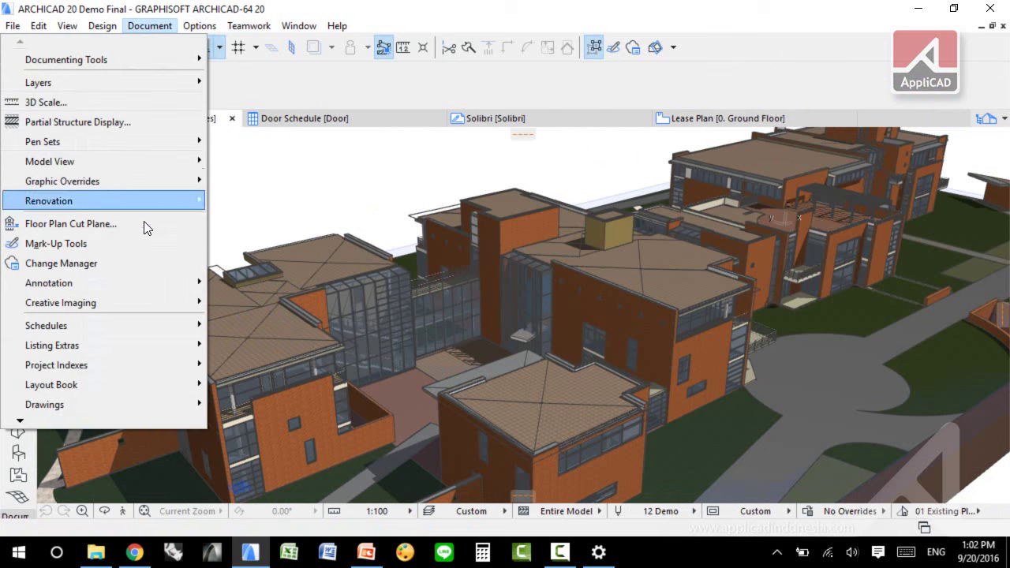
pyautogui.moveTo(152, 184)
pyautogui.click(240, 181)
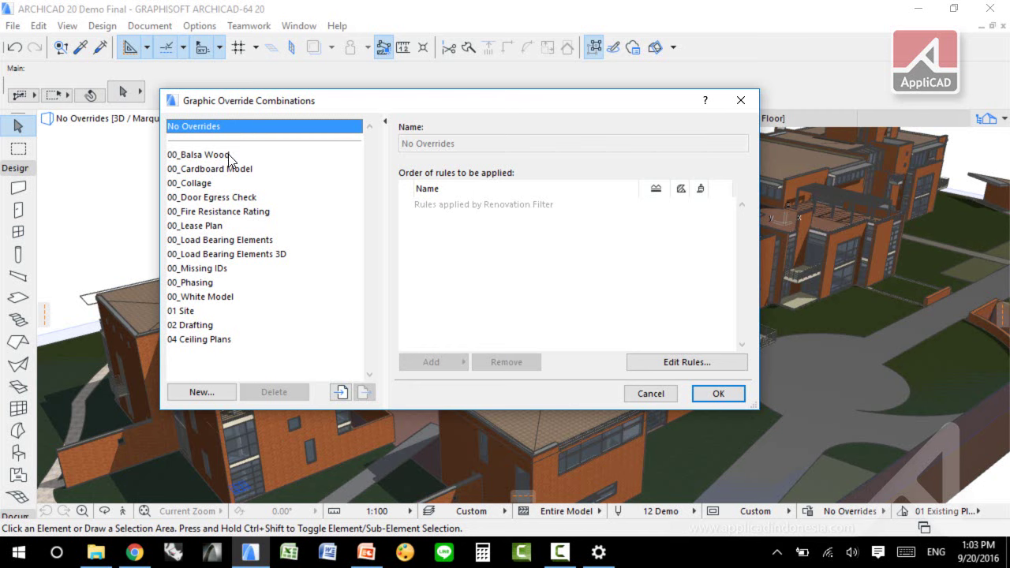
pyautogui.click(681, 363)
pyautogui.click(193, 325)
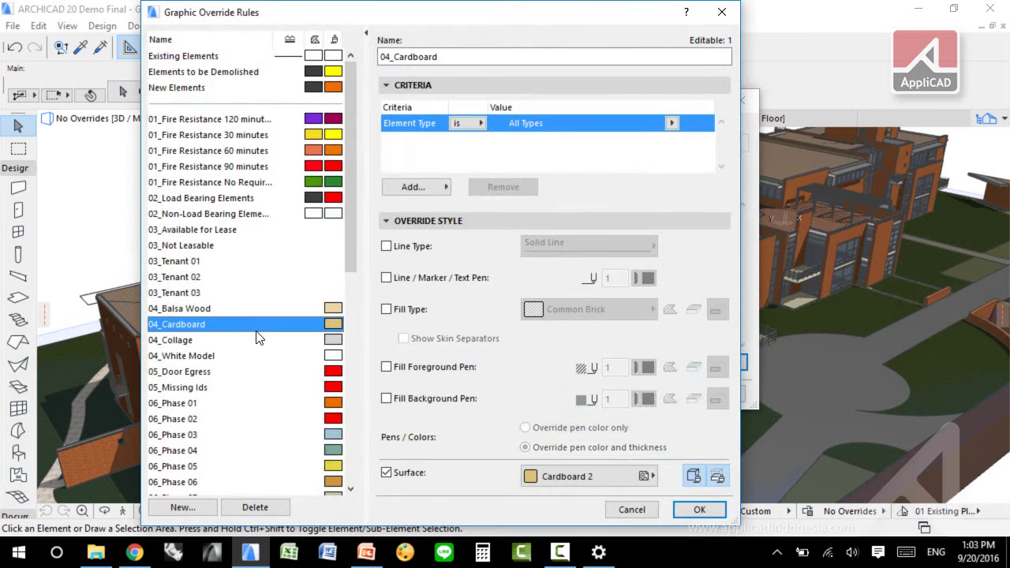
pyautogui.click(721, 12)
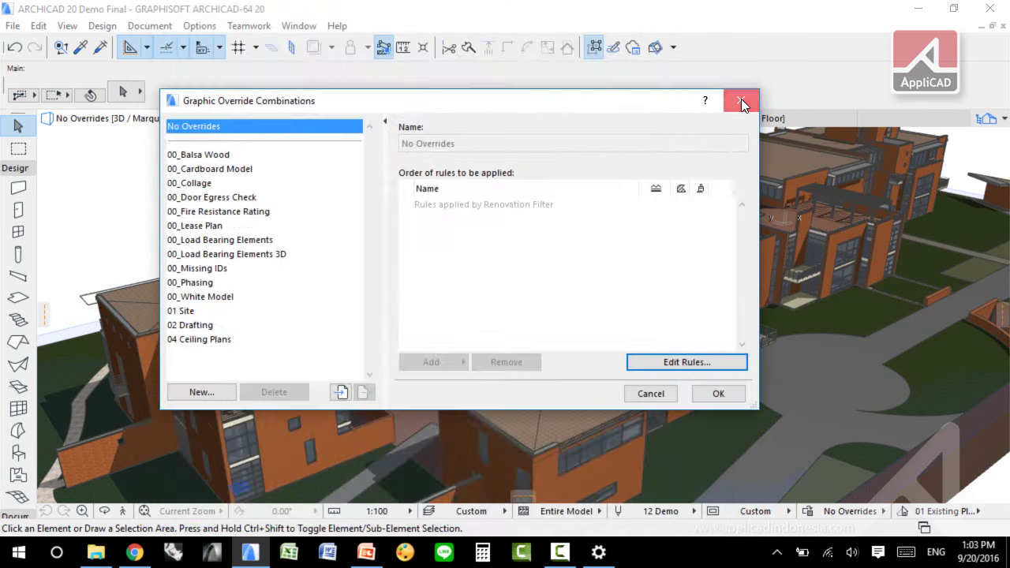
pyautogui.click(741, 100)
# View the White Model and Cardboard 3D views one after the other
pyautogui.click(1001, 119)
pyautogui.doubleClick(892, 430)
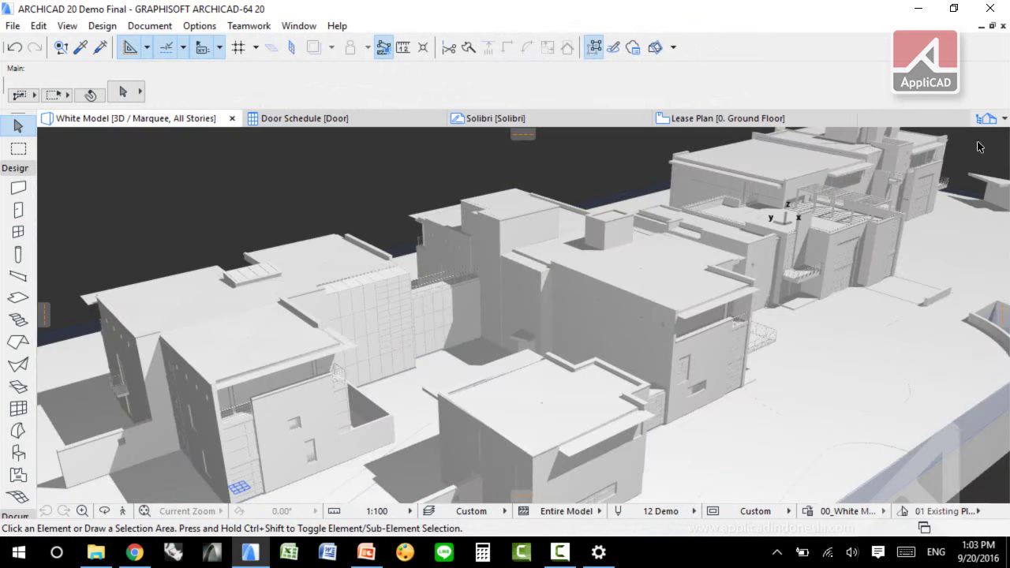
pyautogui.click(1002, 119)
pyautogui.doubleClick(892, 430)
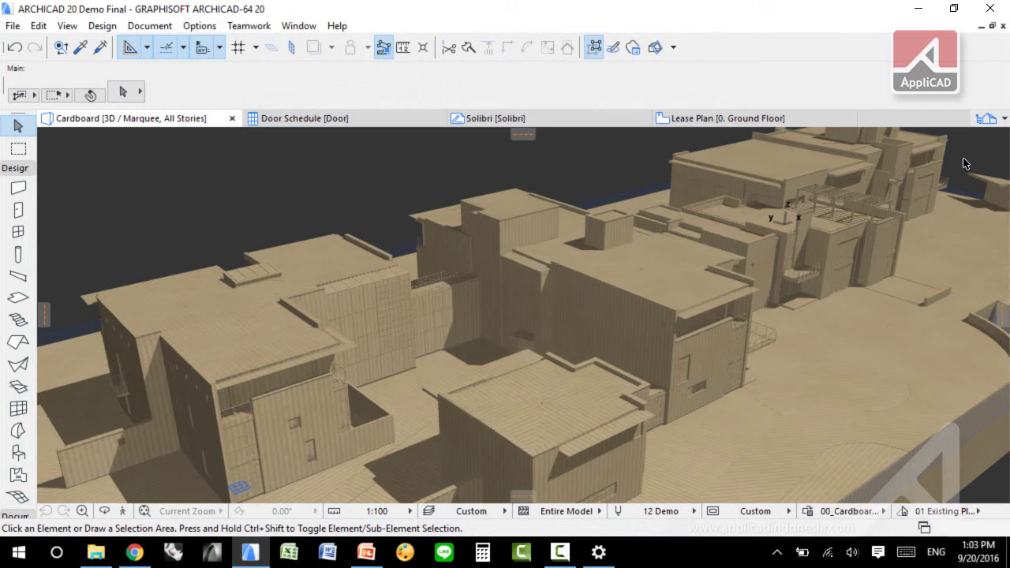
# Switch to the PowerPoint presentation, start the slide show from the Properties Management slide and advance through the Interface - Background layer animation
pyautogui.click(366, 551)
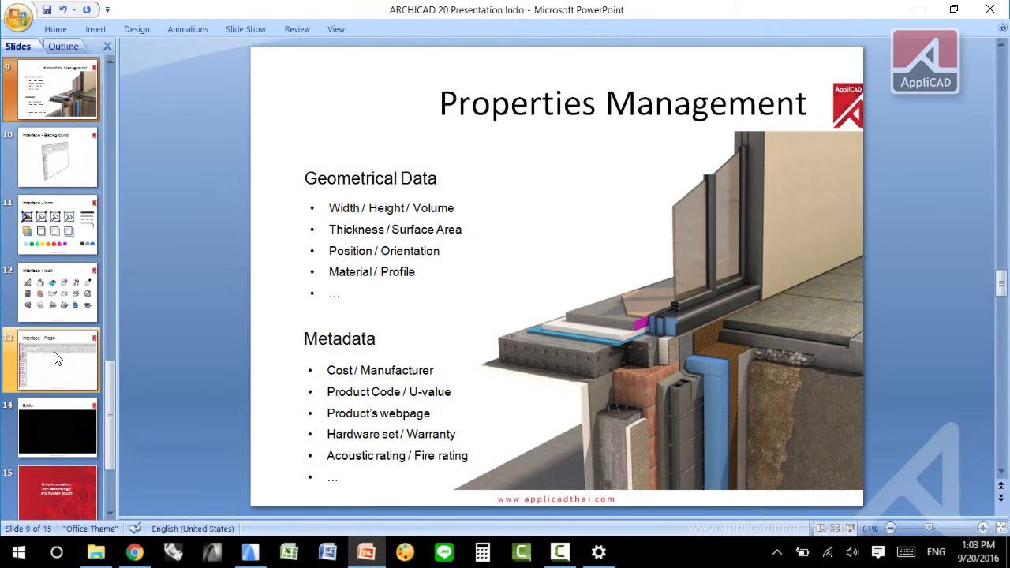
pyautogui.hotkey('shift', 'F5')
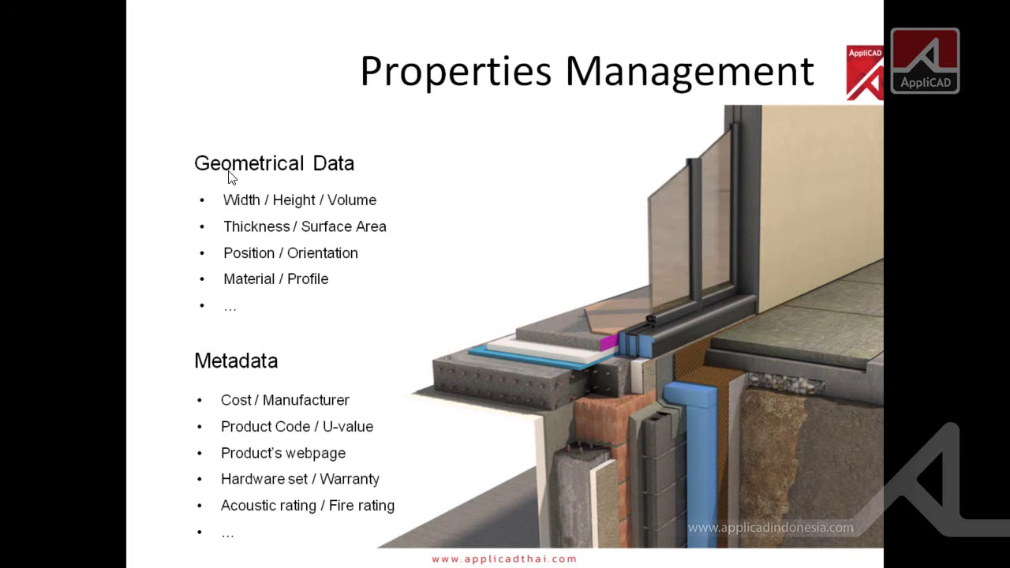
pyautogui.click(229, 177)
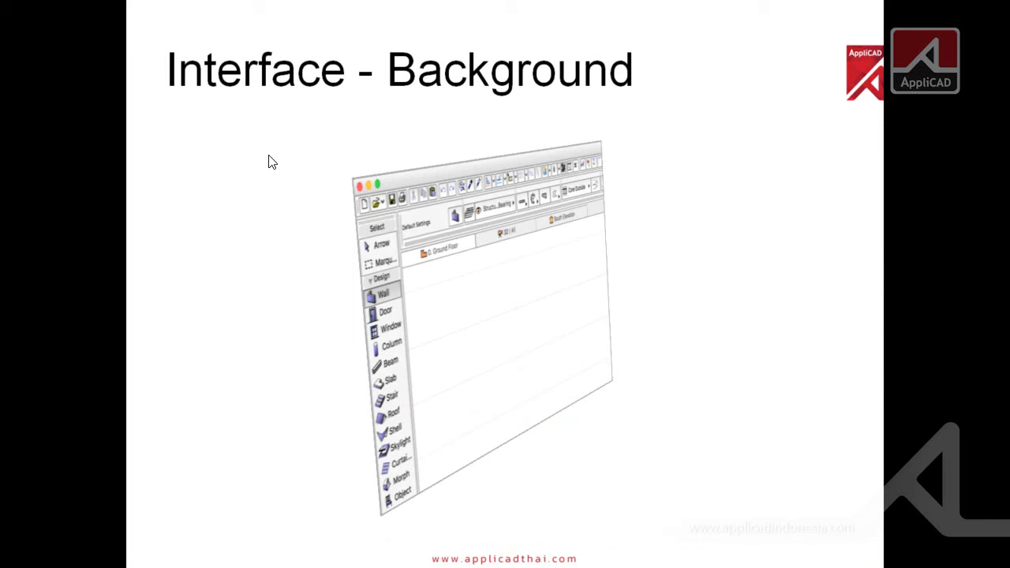
pyautogui.press('Right')
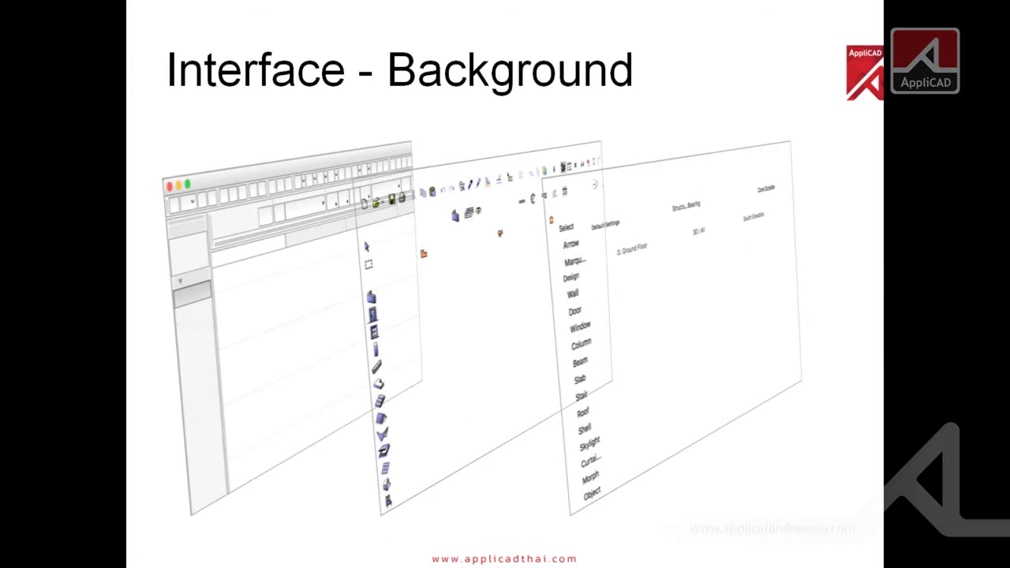